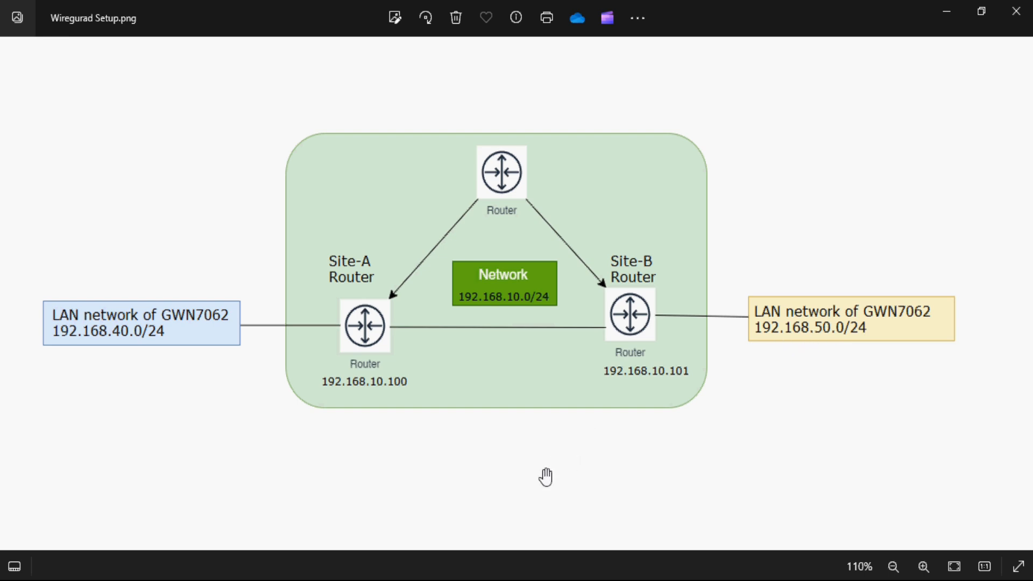
# Bring up the GWN7062 Overview page of the router at 192.168.10.100 in Firefox.
pyautogui.click(455, 579)
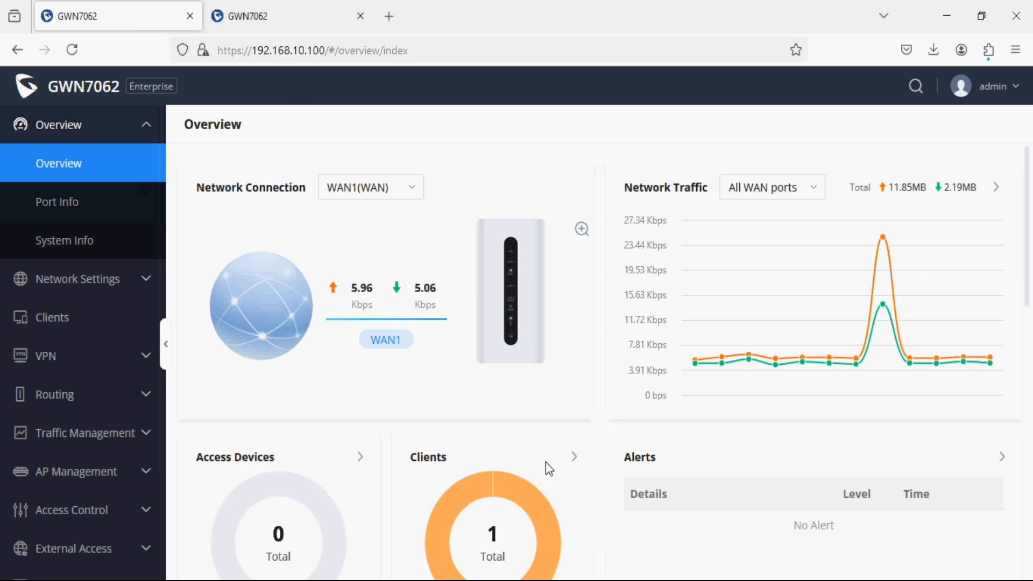
# Check Site-A's WAN IPv4 address 192.168.10.100 against the setup diagram.
pyautogui.click(484, 580)
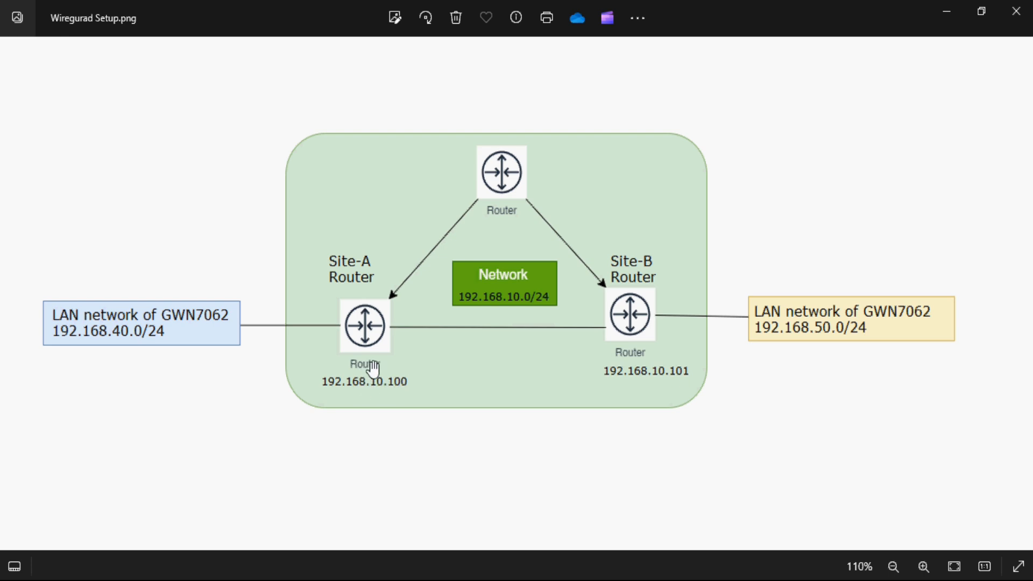
pyautogui.hotkey('alt', 'Tab')
pyautogui.click(66, 289)
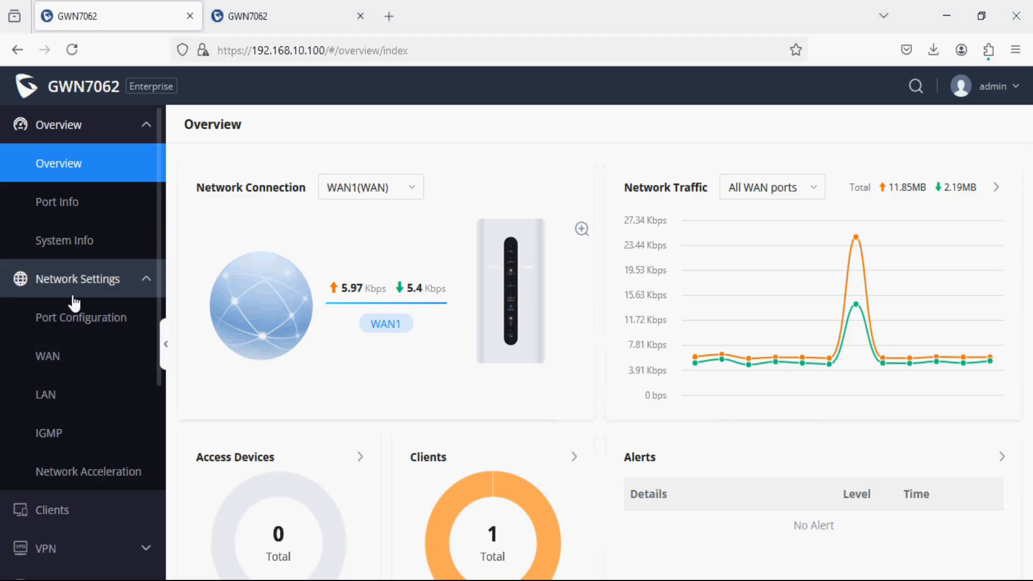
pyautogui.click(62, 355)
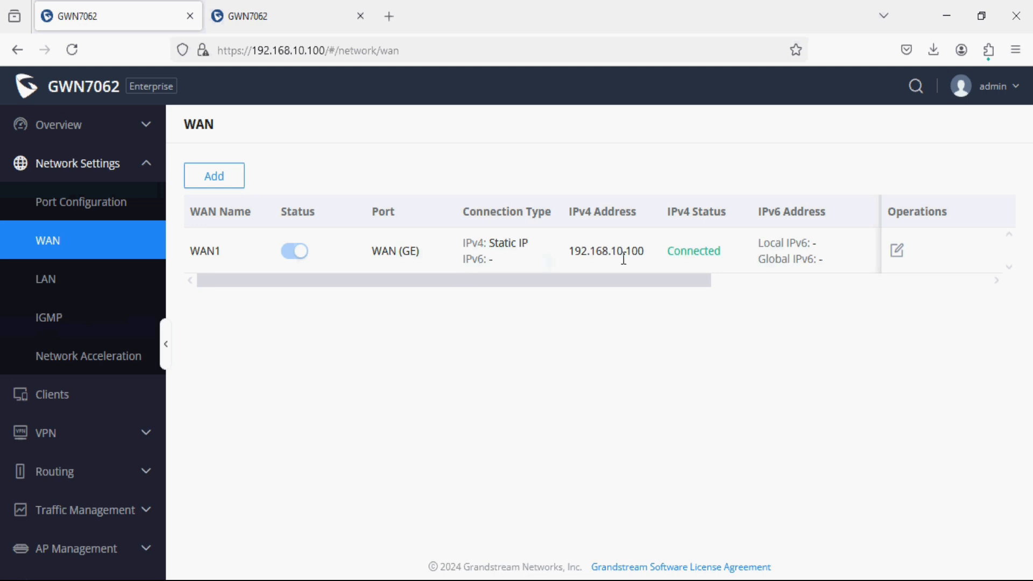
pyautogui.moveTo(655, 254); pyautogui.dragTo(576, 255)
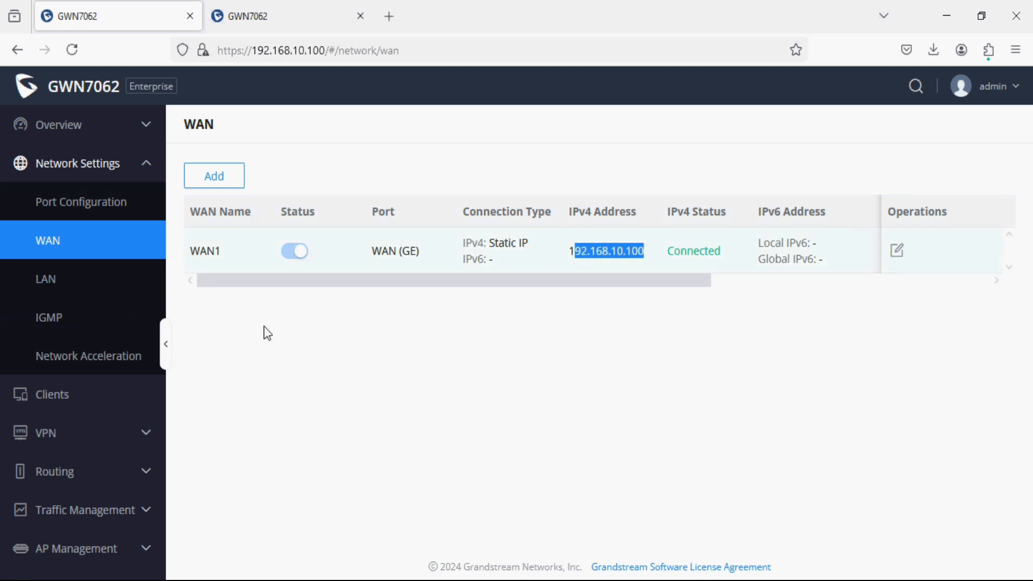
# Confirm Site-A's LAN address 192.168.40.1 matches the setup diagram.
pyautogui.click(103, 279)
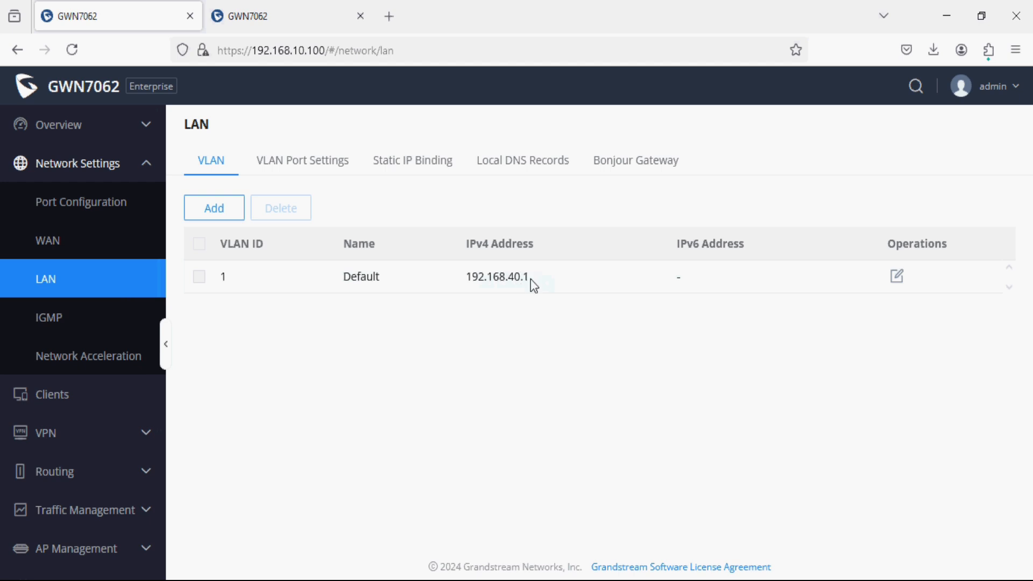
pyautogui.hotkey('alt', 'Tab')
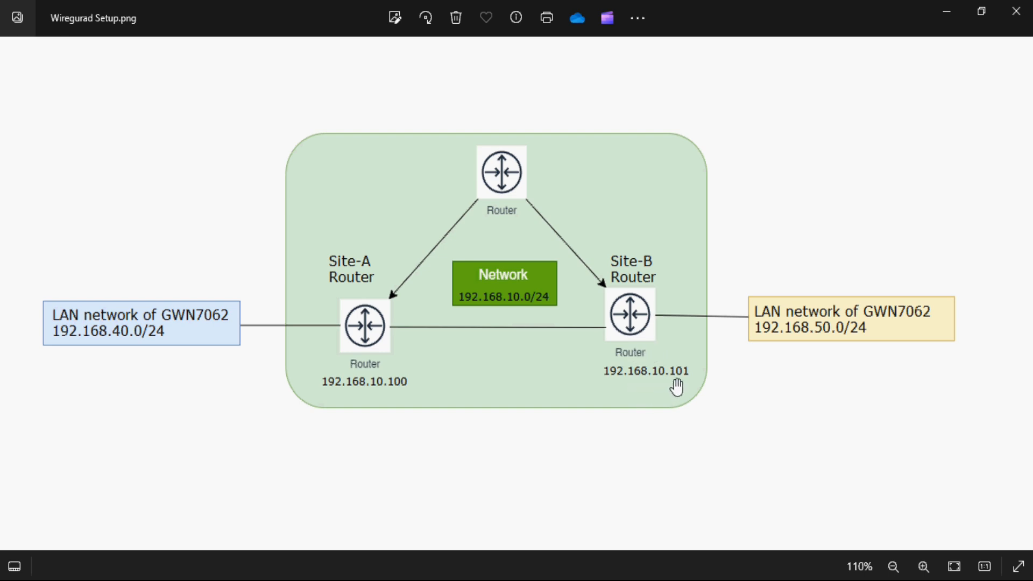
pyautogui.hotkey('alt', 'Tab')
# Sign in to the Site-B router at 192.168.10.101 with the administrator credentials.
pyautogui.click(291, 12)
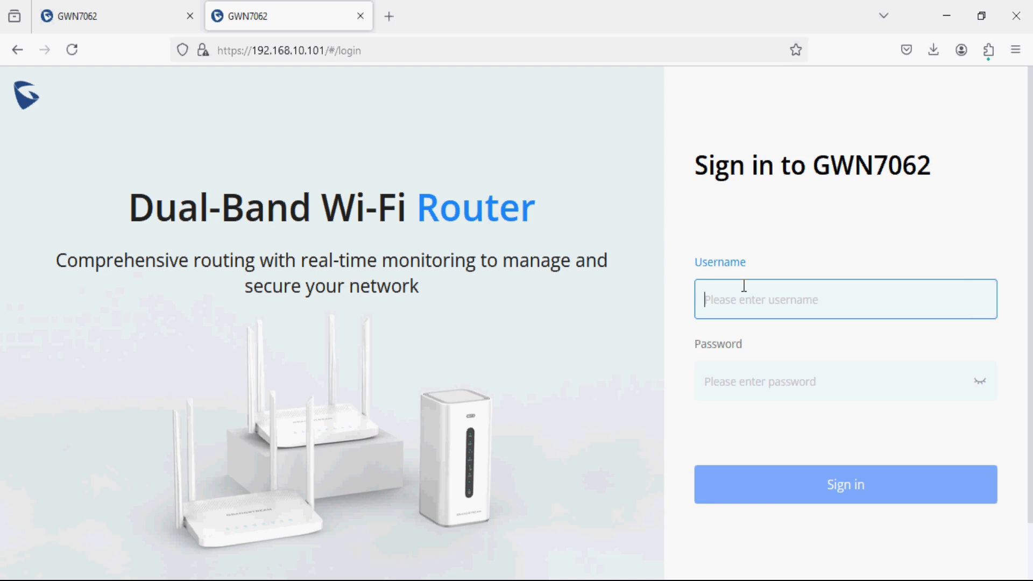
pyautogui.write('admin')
pyautogui.press('Tab')
pyautogui.write('***')
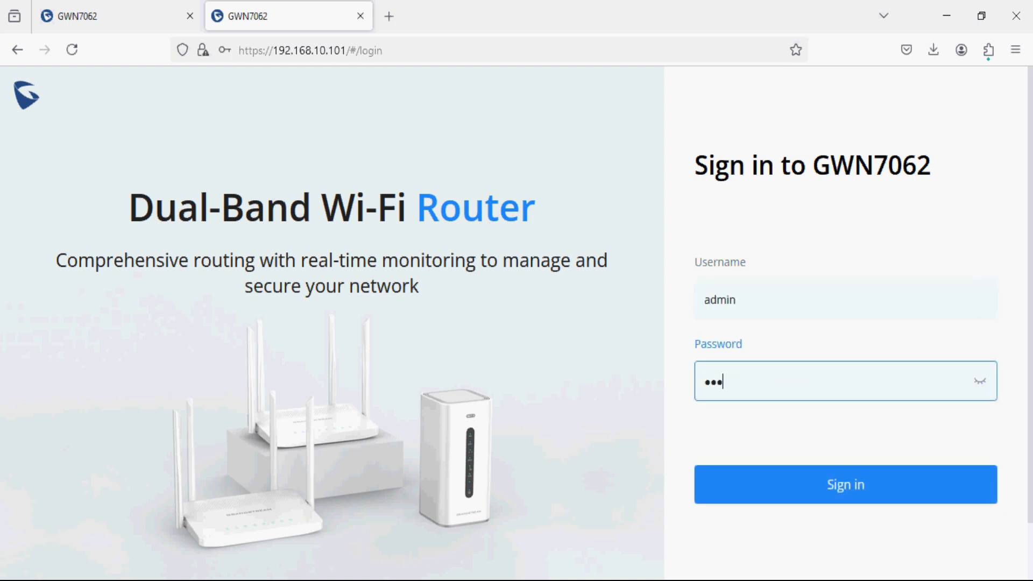
pyautogui.write('*****')
pyautogui.press('Return')
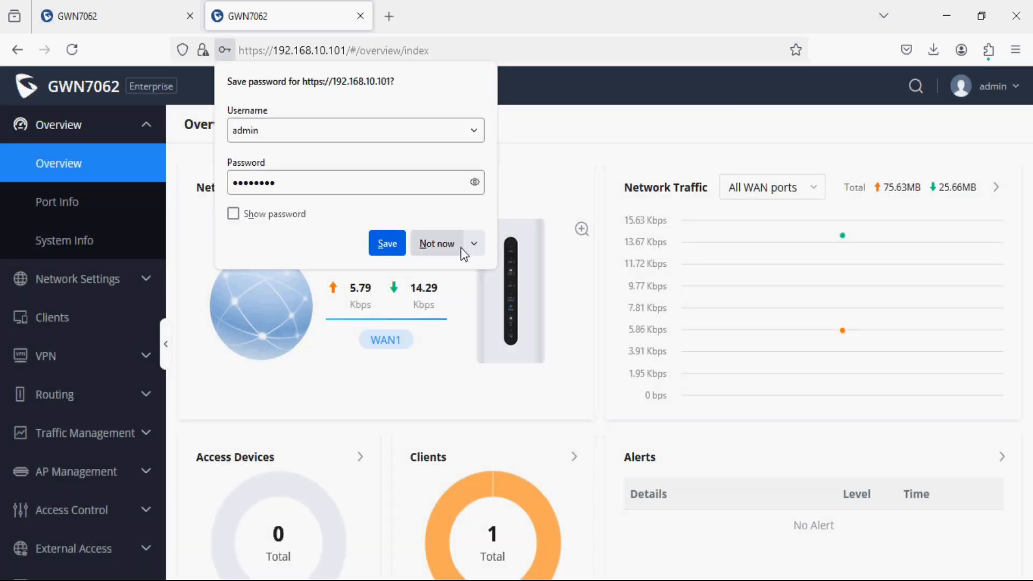
pyautogui.click(455, 245)
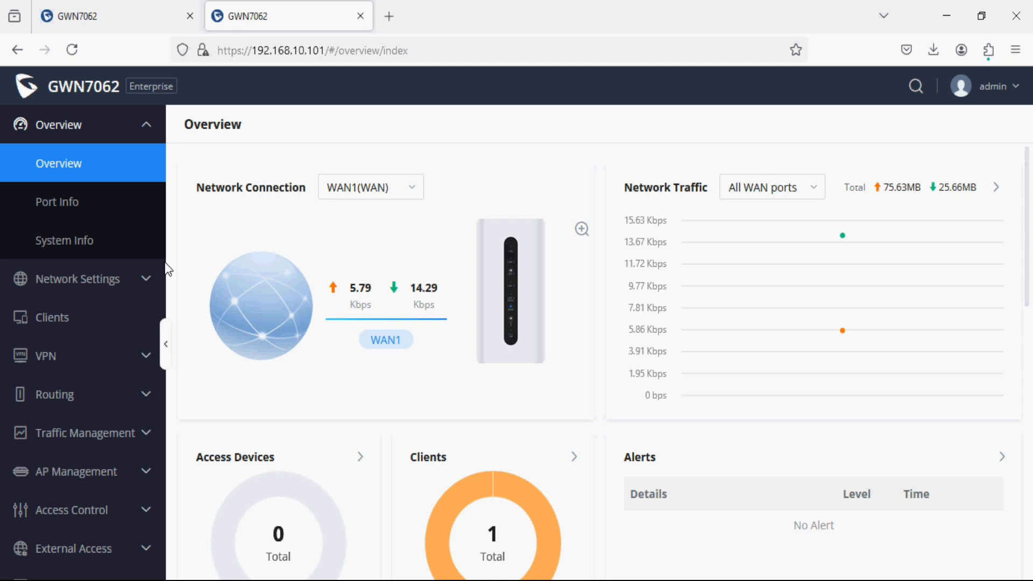
# Check Site-B's WAN 192.168.10.101 and LAN 192.168.50.1 against the setup diagram.
pyautogui.click(143, 280)
pyautogui.click(93, 371)
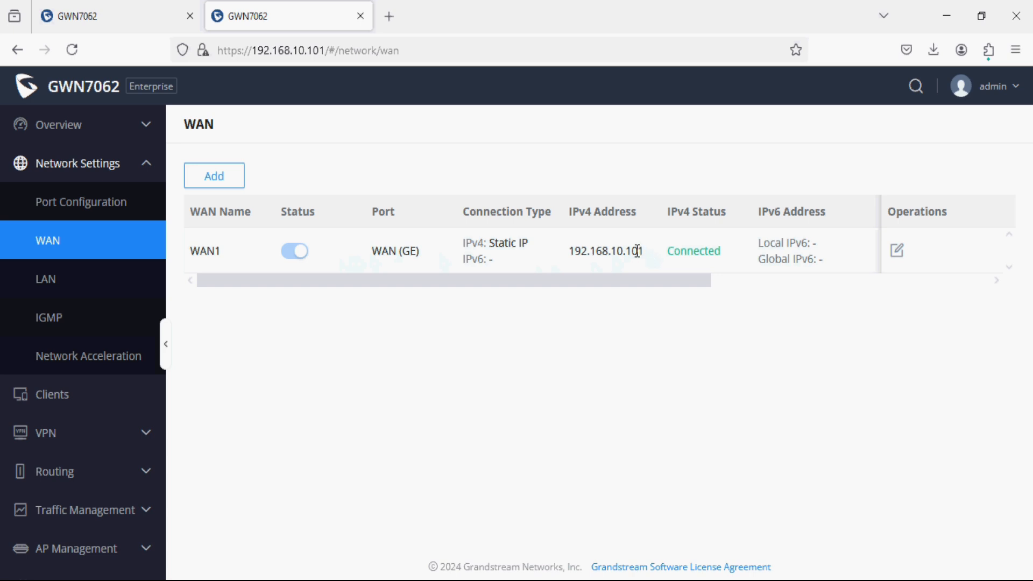
pyautogui.click(62, 279)
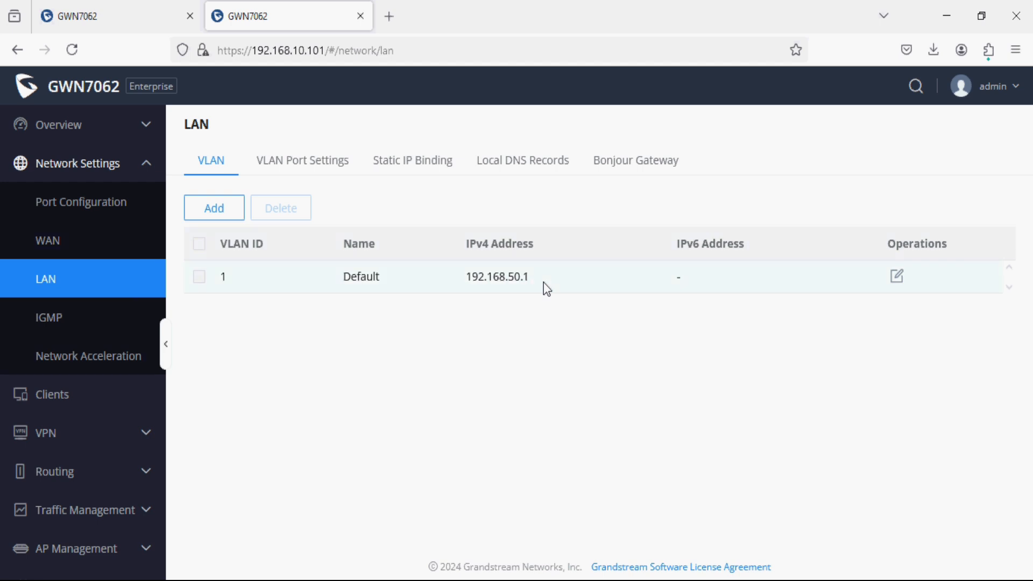
pyautogui.hotkey('alt', 'Tab')
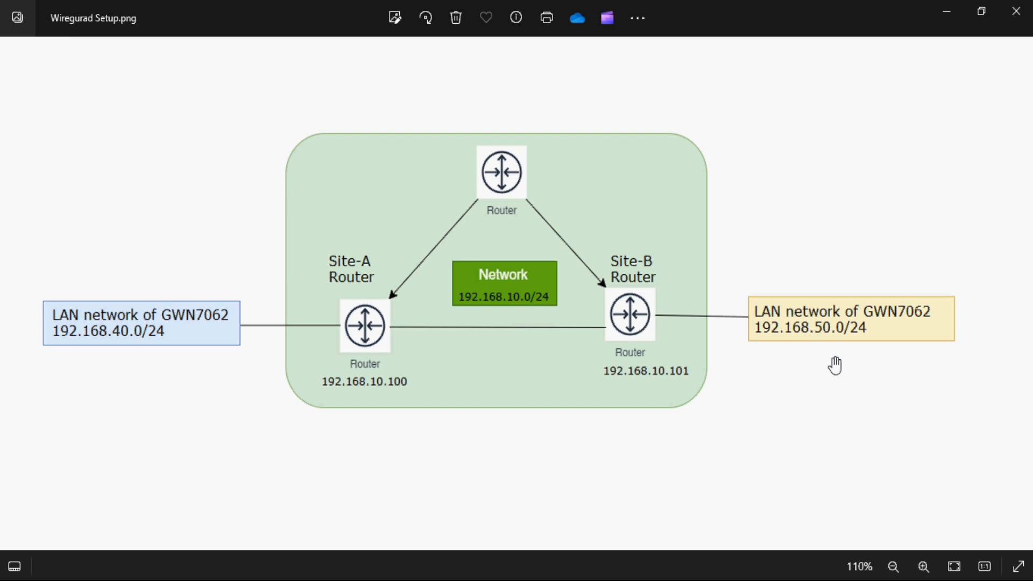
# On the Site-A router, open the WireGuard® page under VPN, which lists no tunnels yet.
pyautogui.hotkey('alt', 'Tab')
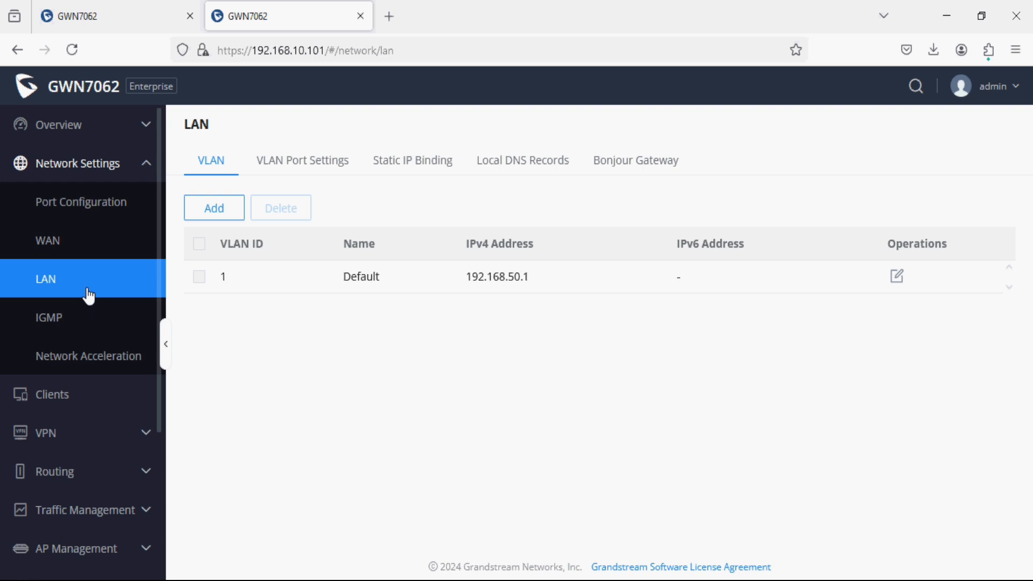
pyautogui.click(134, 16)
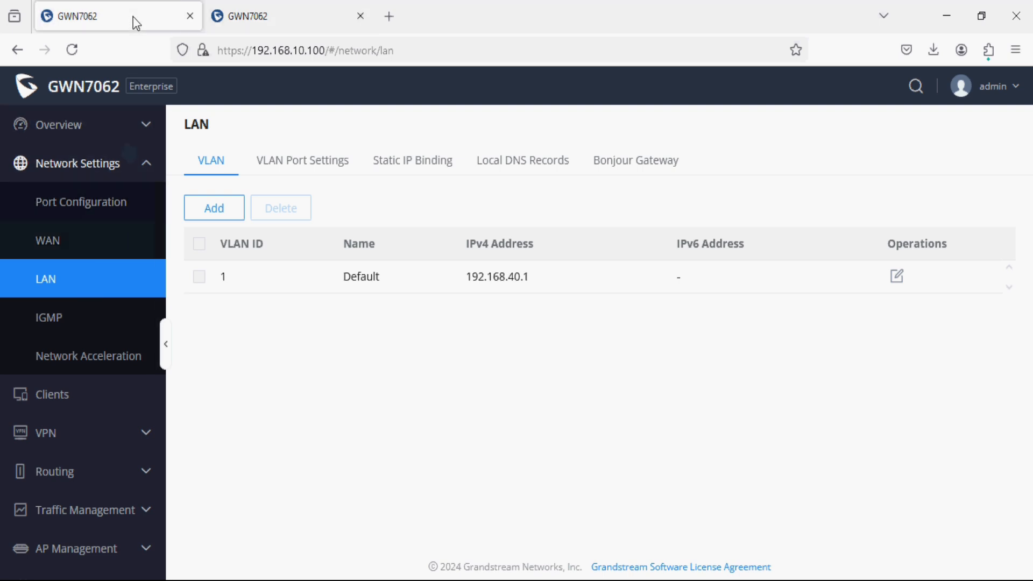
pyautogui.click(128, 434)
pyautogui.scroll(-3, 128, 434)
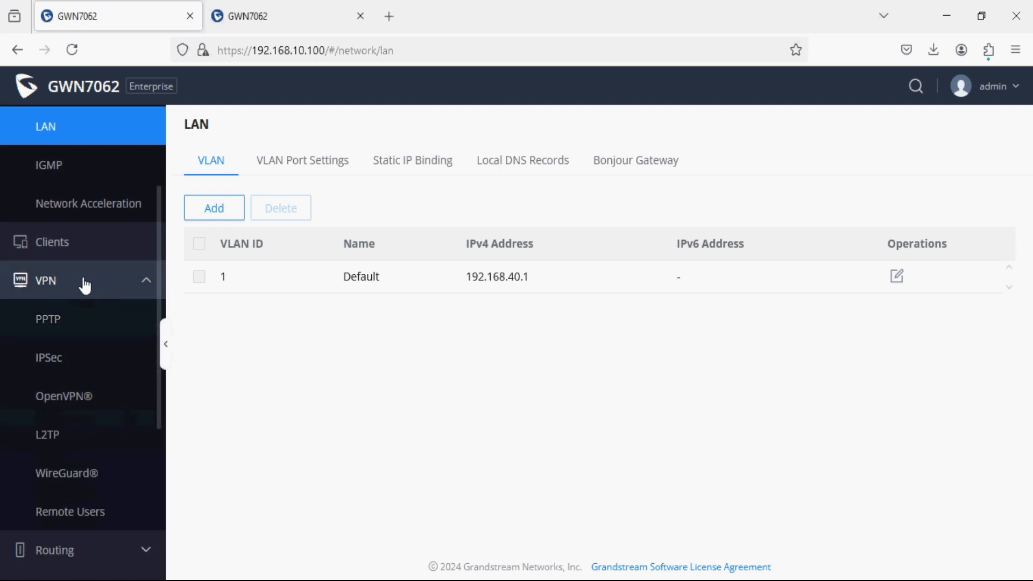
pyautogui.click(80, 473)
pyautogui.scroll(-3, 76, 468)
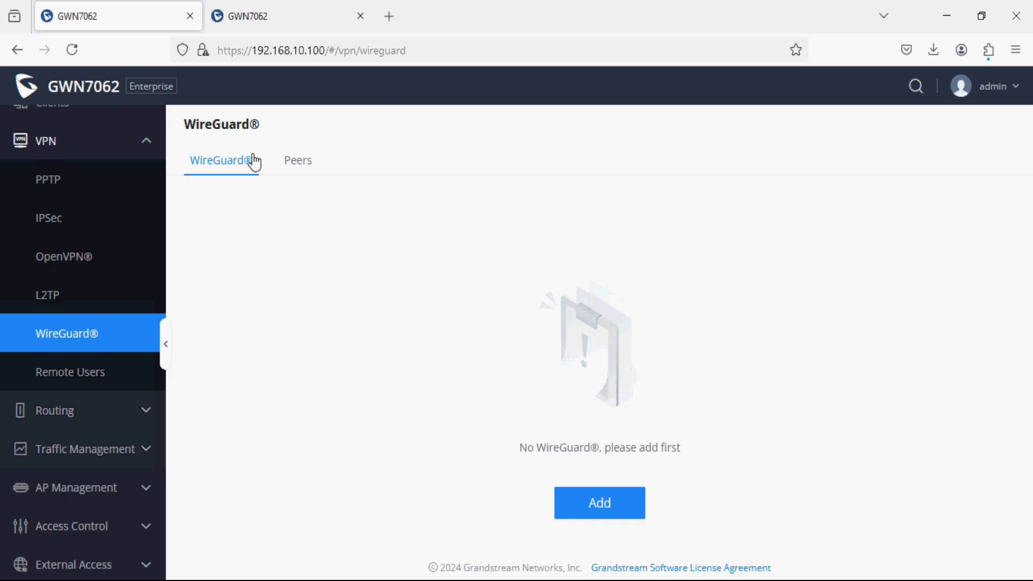
# Add and save an enabled WireGuard® tunnel 'Site-A' with local IP 10.0.0.1, mask 255.255.255.0.
pyautogui.click(590, 515)
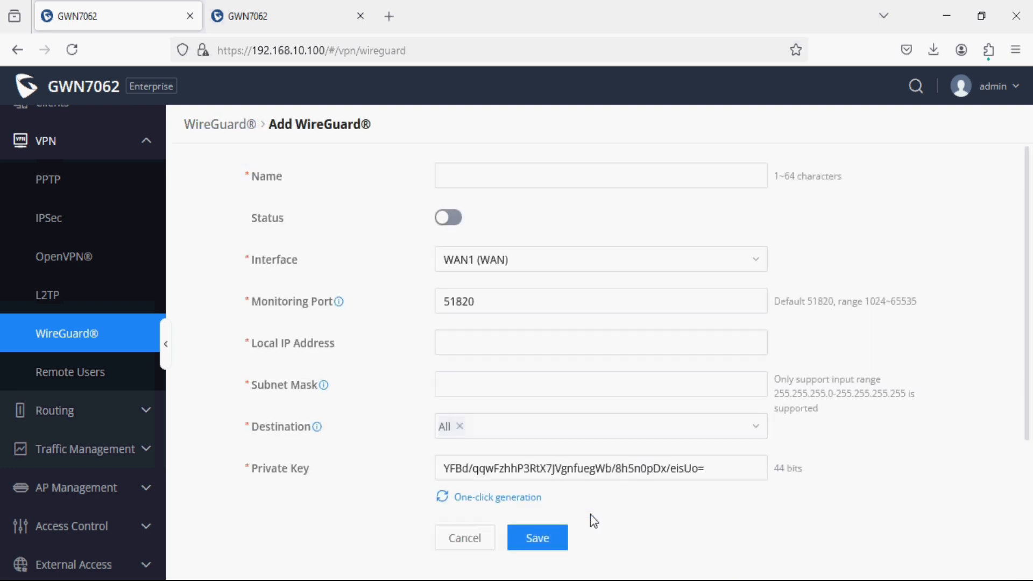
pyautogui.click(535, 180)
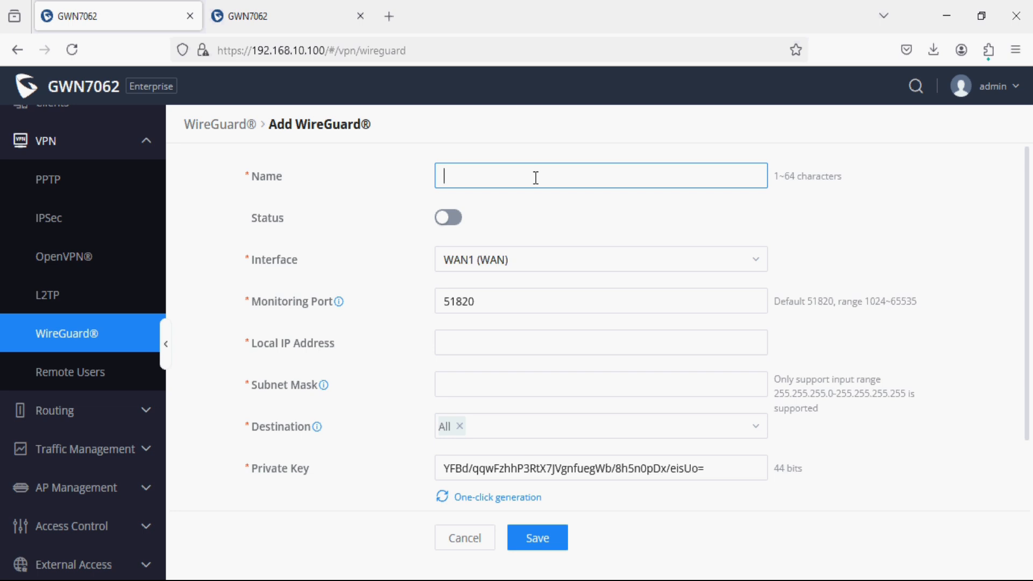
pyautogui.write('Site-A')
pyautogui.click(451, 217)
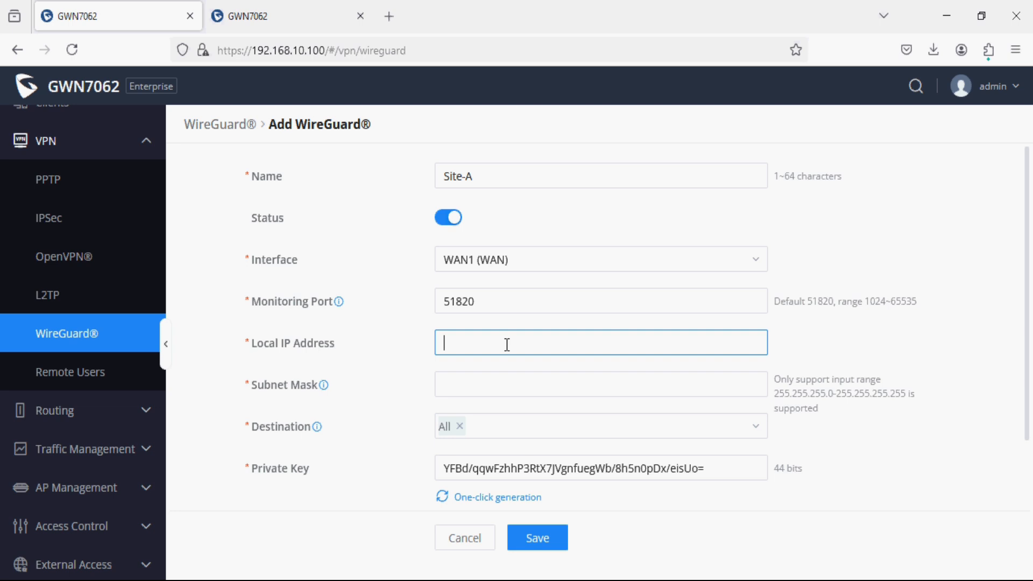
pyautogui.write('10.0.0.1')
pyautogui.click(474, 388)
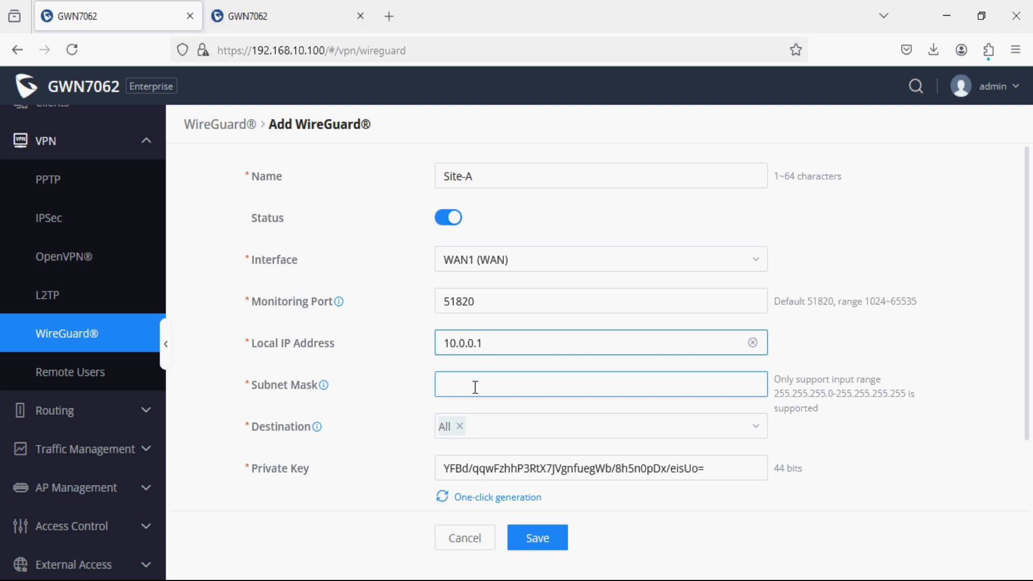
pyautogui.write('255')
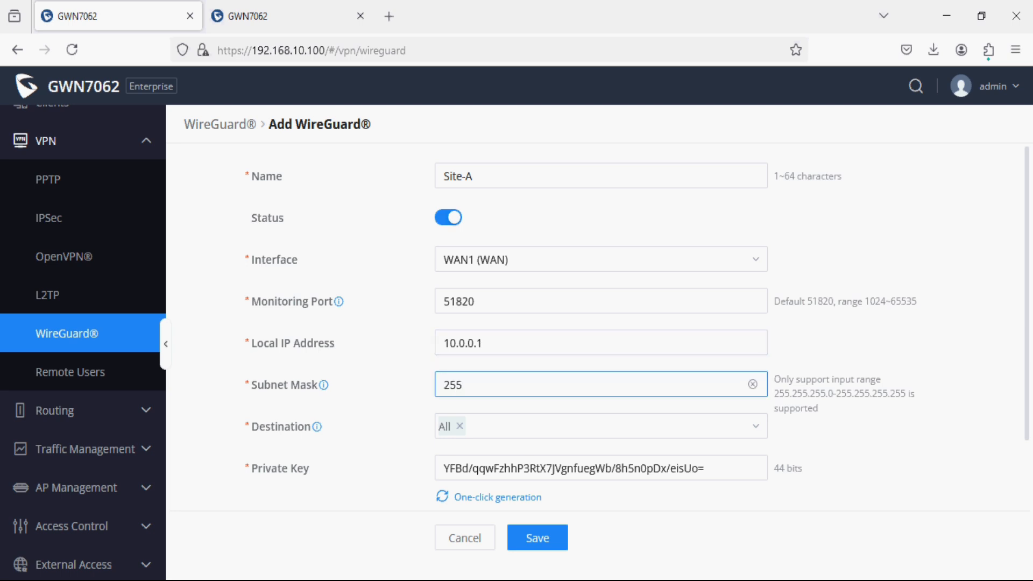
pyautogui.write('.255.255.0')
pyautogui.scroll(-3, 480, 462)
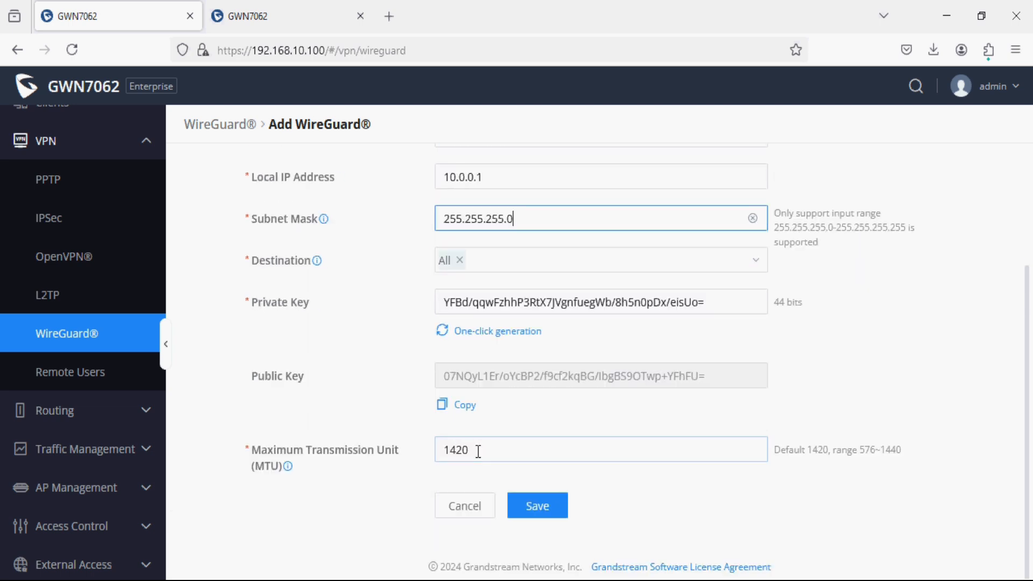
pyautogui.click(523, 508)
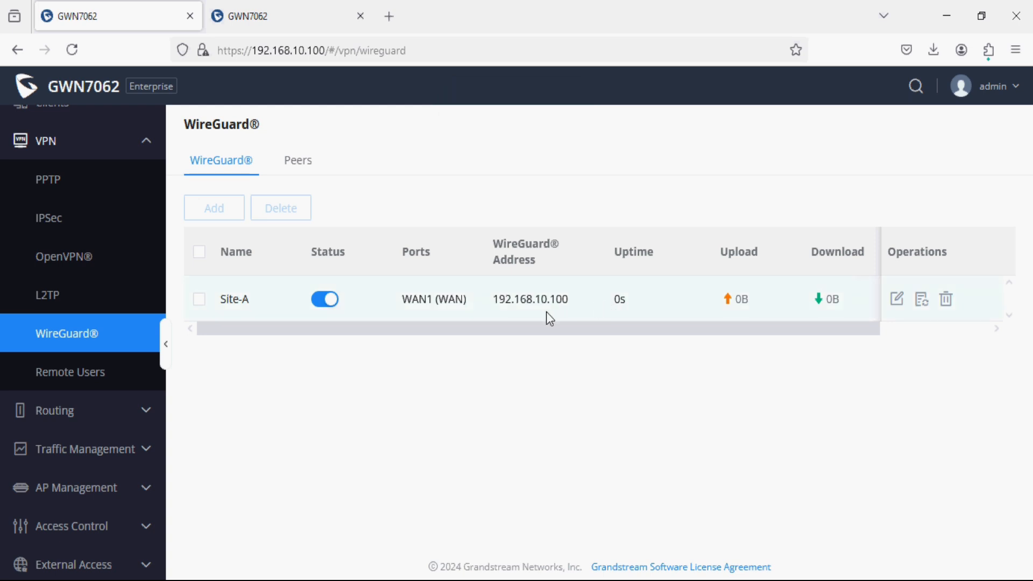
# On the Site-B router, open the WireGuard® page under VPN.
pyautogui.click(317, 23)
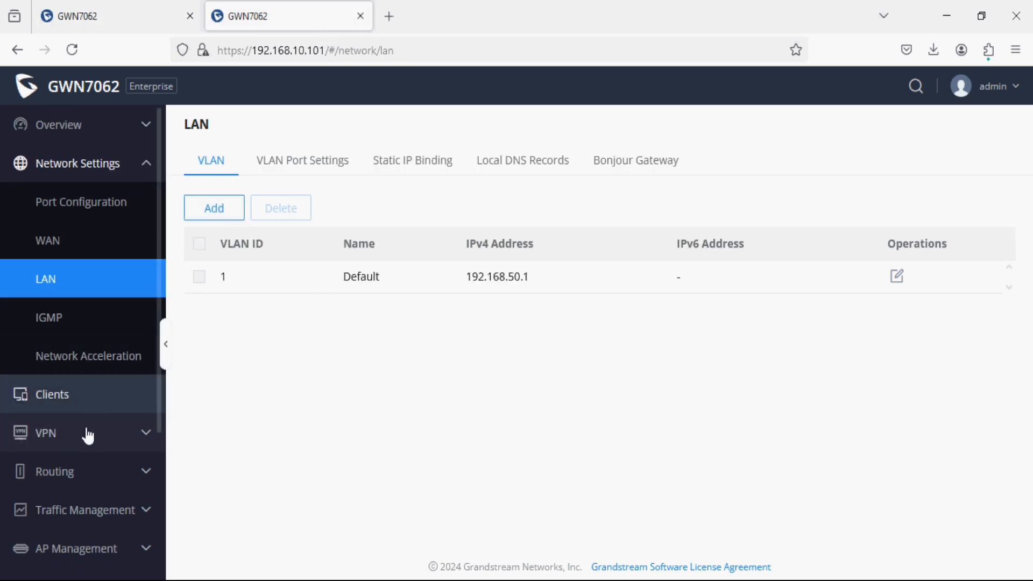
pyautogui.click(92, 451)
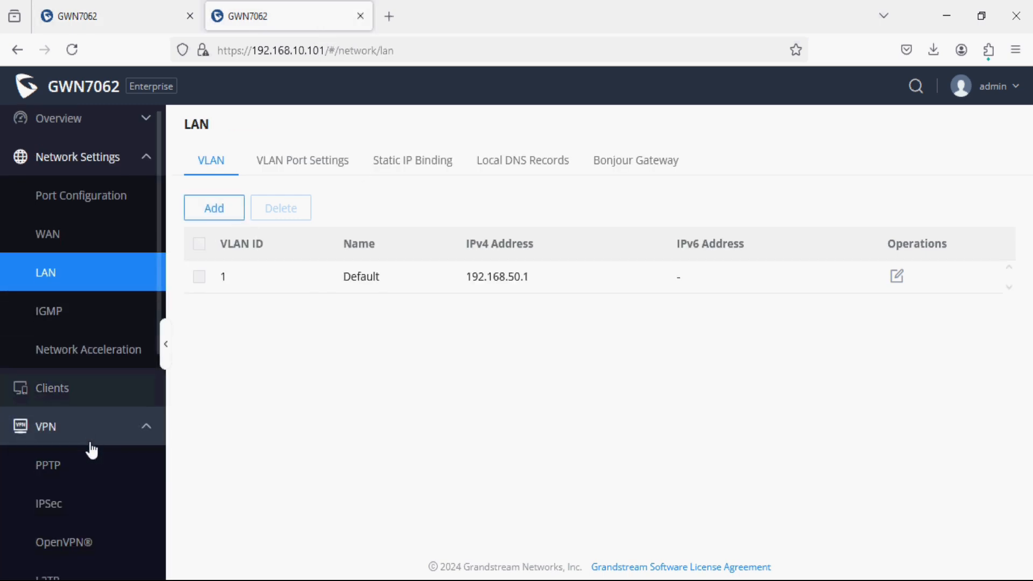
pyautogui.scroll(-5, 89, 450)
pyautogui.click(89, 454)
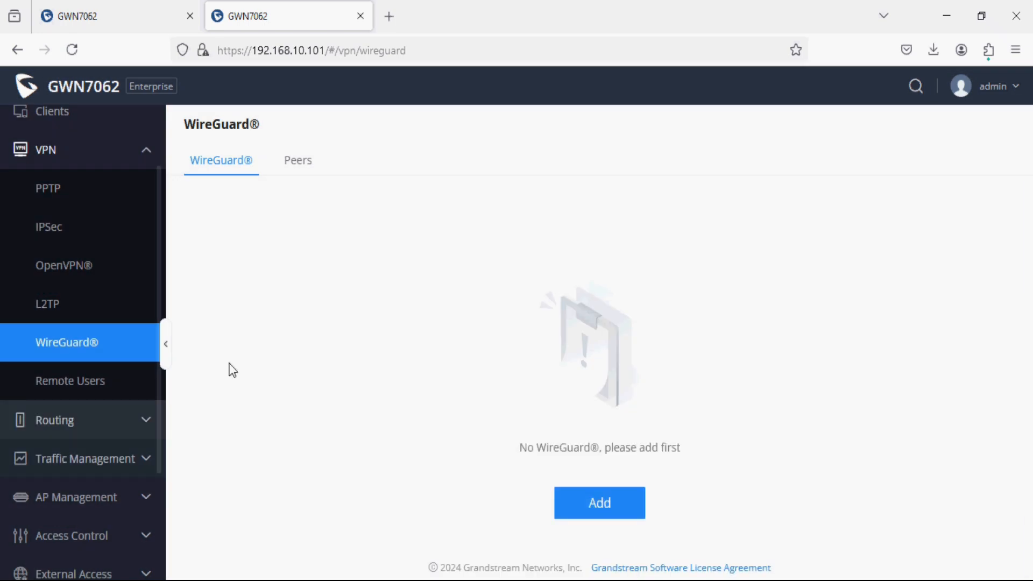
# Add and save an enabled tunnel 'Site-B' with local IP 10.0.0.2, mask 255.255.255.0.
pyautogui.click(623, 511)
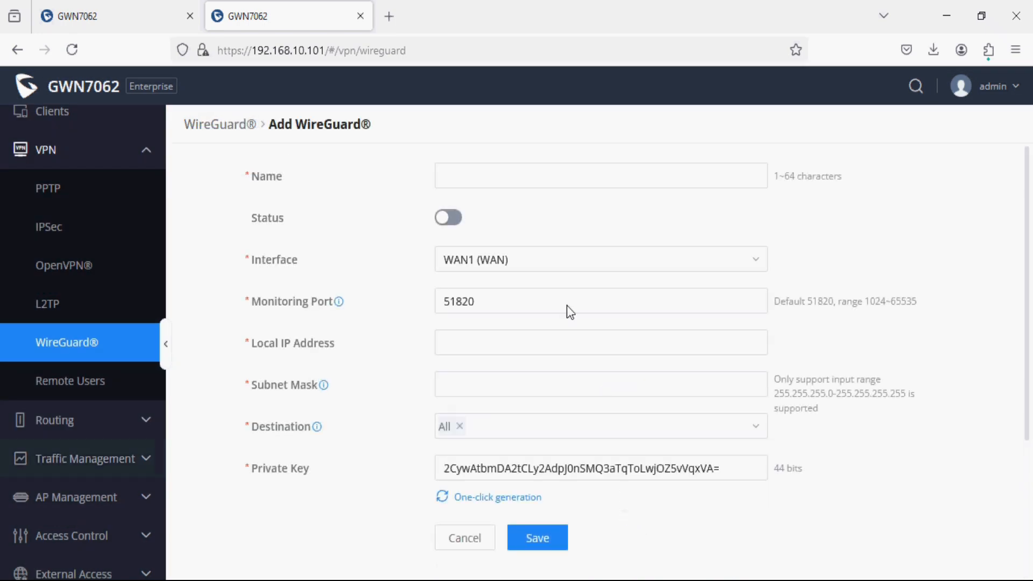
pyautogui.click(495, 172)
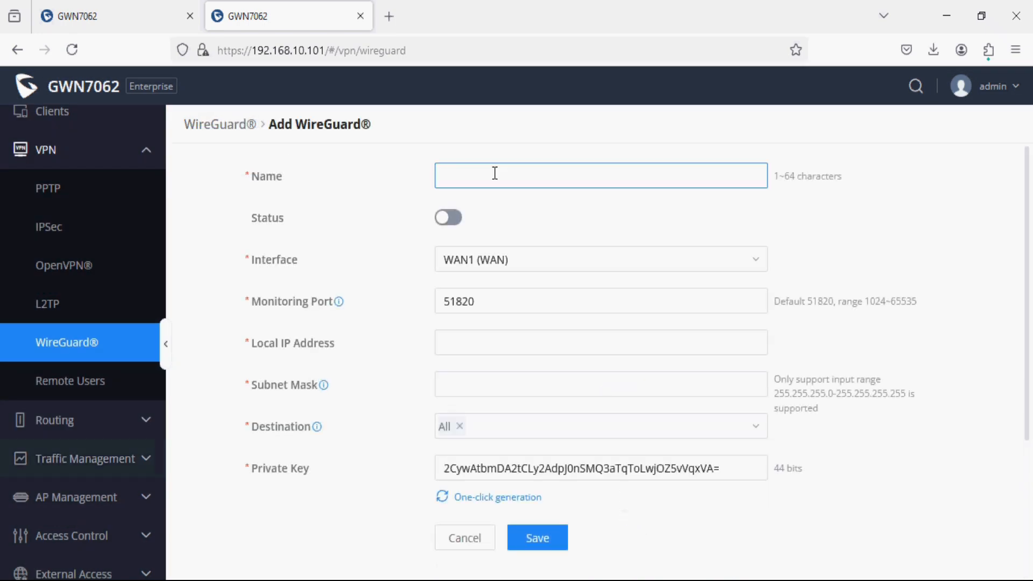
pyautogui.write('Site-B')
pyautogui.click(447, 219)
pyautogui.click(467, 345)
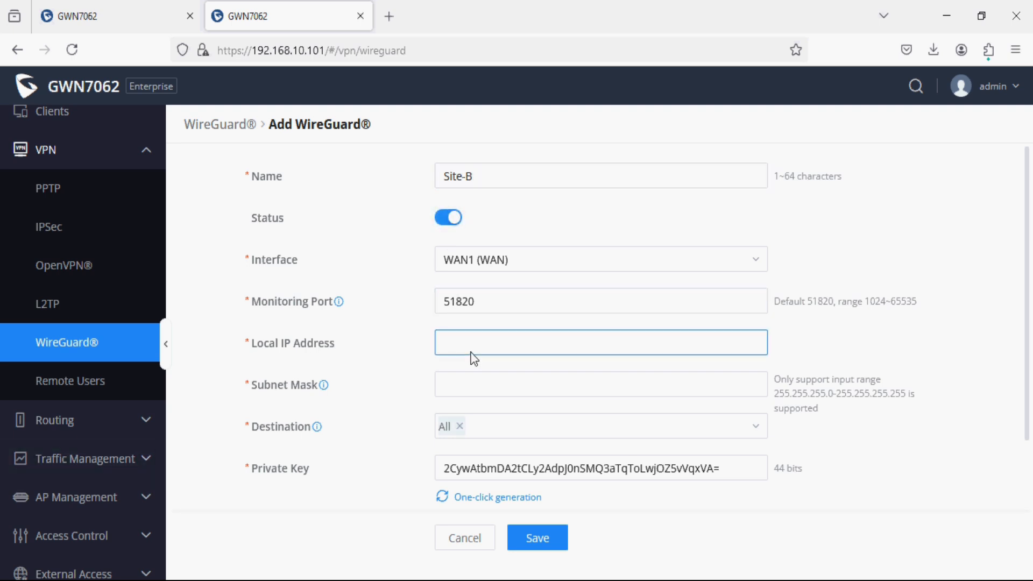
pyautogui.write('10.')
pyautogui.write('0.0.2')
pyautogui.press('Tab')
pyautogui.write('2')
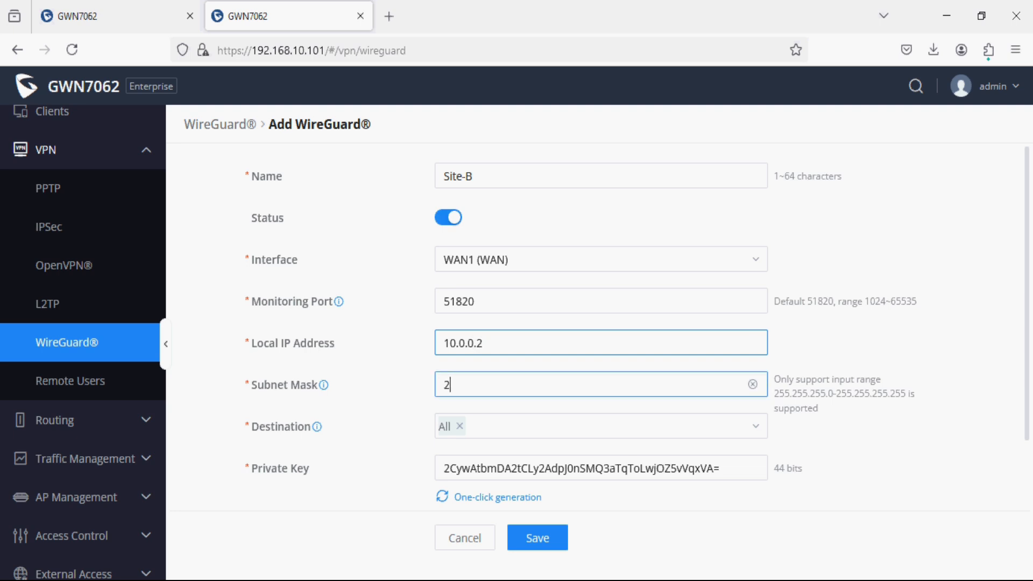
pyautogui.write('55.255.255.0')
pyautogui.scroll(-3, 573, 521)
pyautogui.click(551, 537)
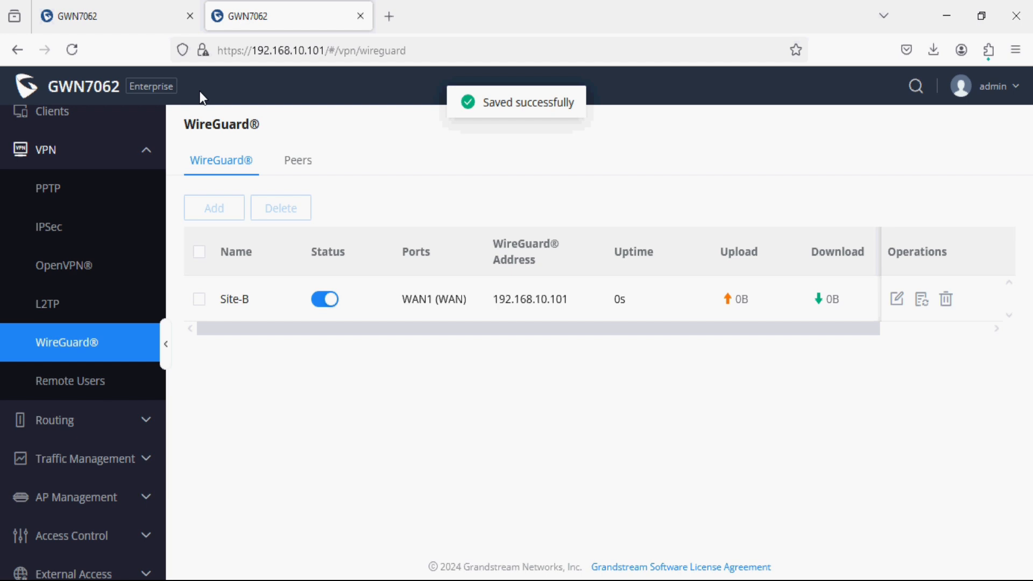
pyautogui.click(156, 15)
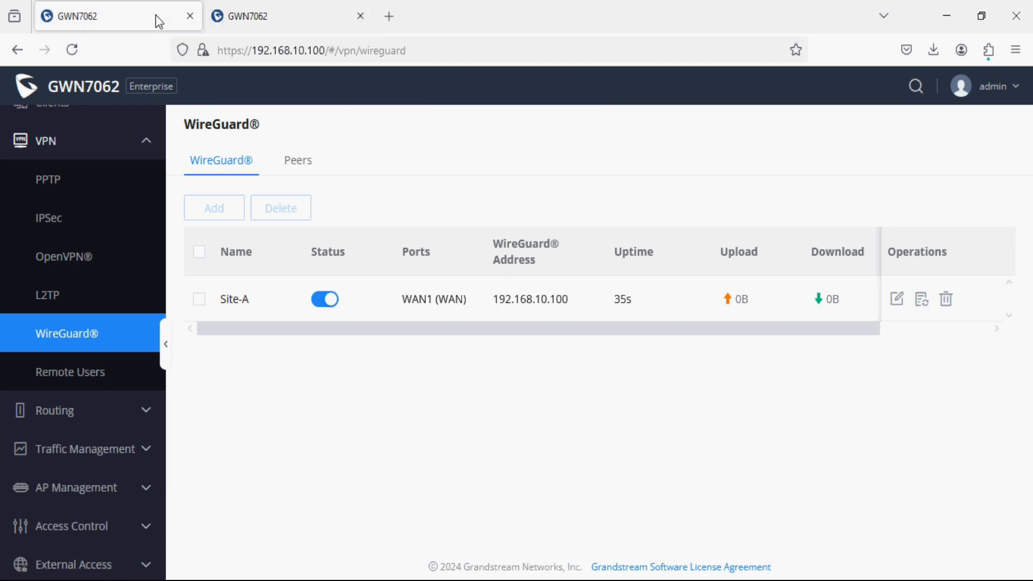
# Draft an enabled peer 'Peer-A' attached to the Site-A tunnel on router 192.168.10.100.
pyautogui.click(303, 159)
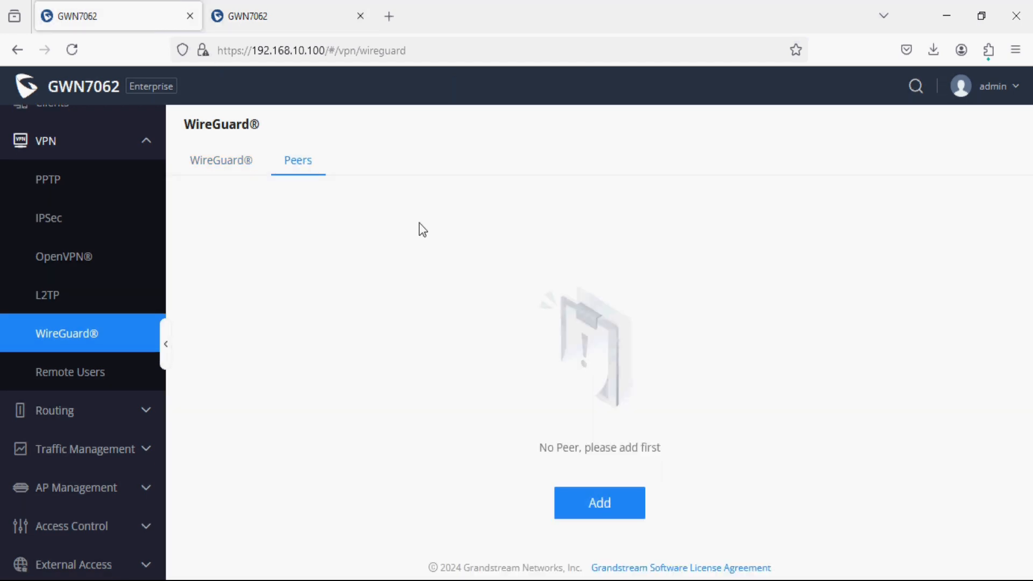
pyautogui.click(579, 508)
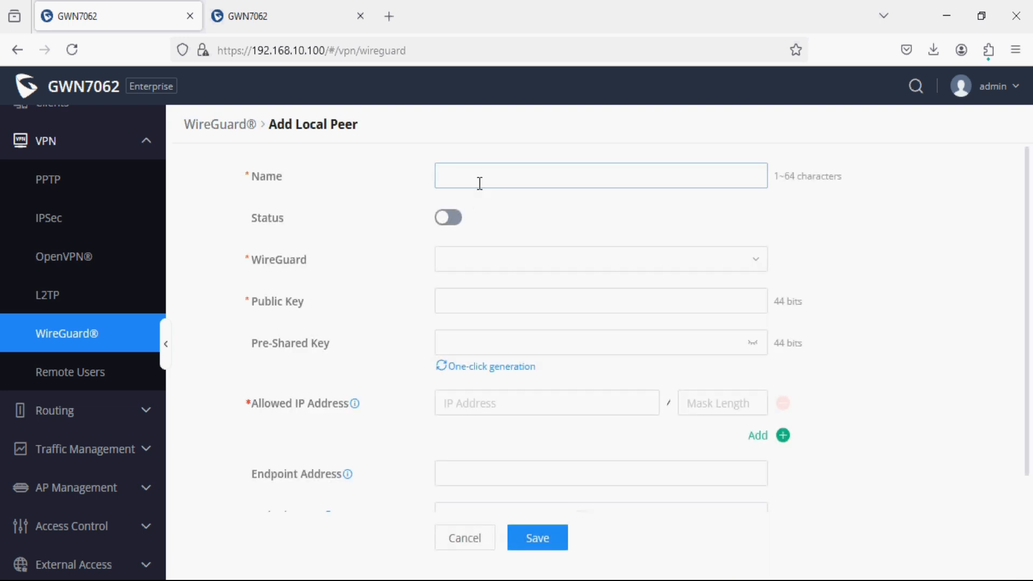
pyautogui.click(480, 183)
pyautogui.write('P')
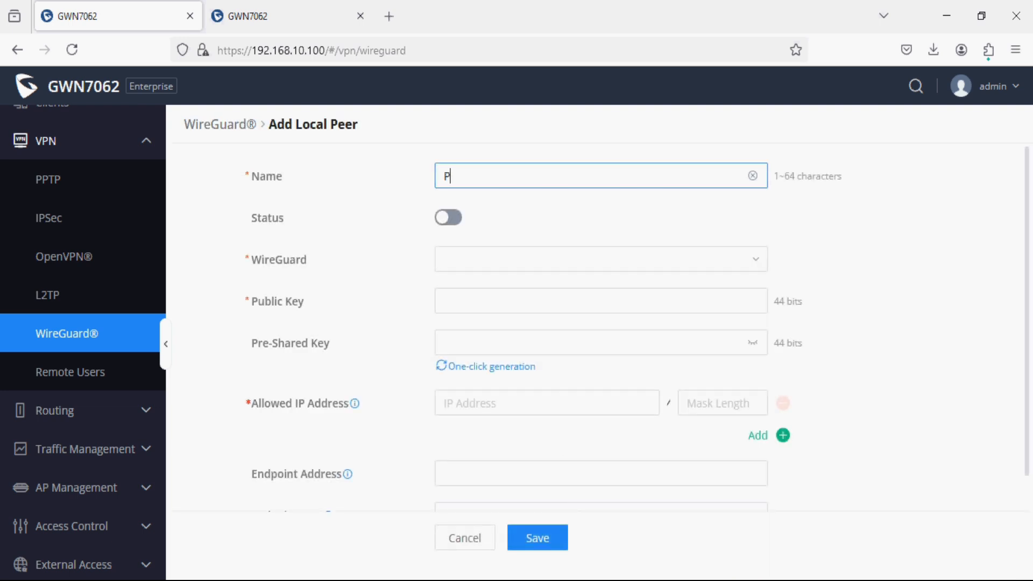
pyautogui.write('eer-A')
pyautogui.click(454, 218)
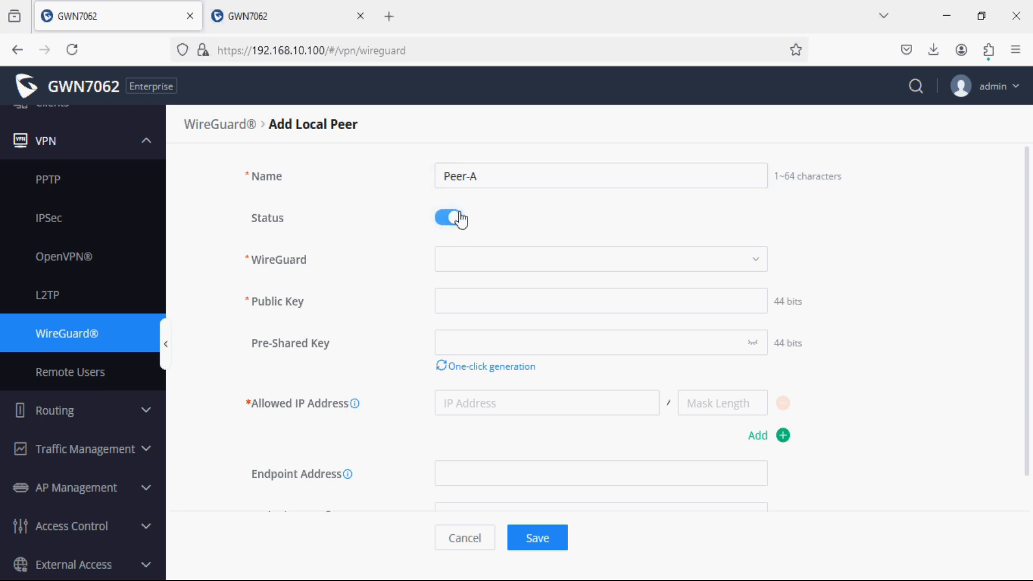
pyautogui.click(514, 267)
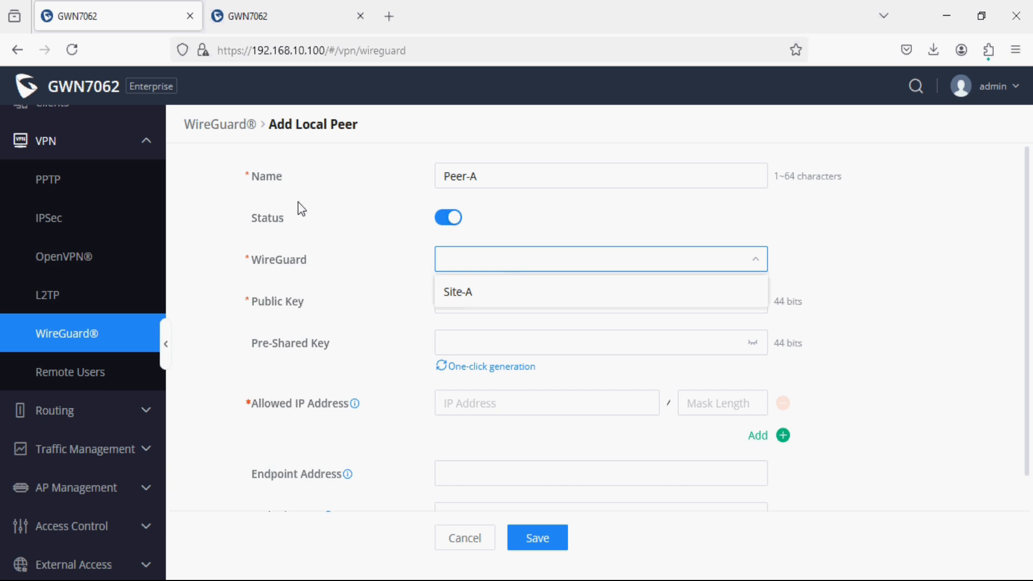
pyautogui.click(458, 292)
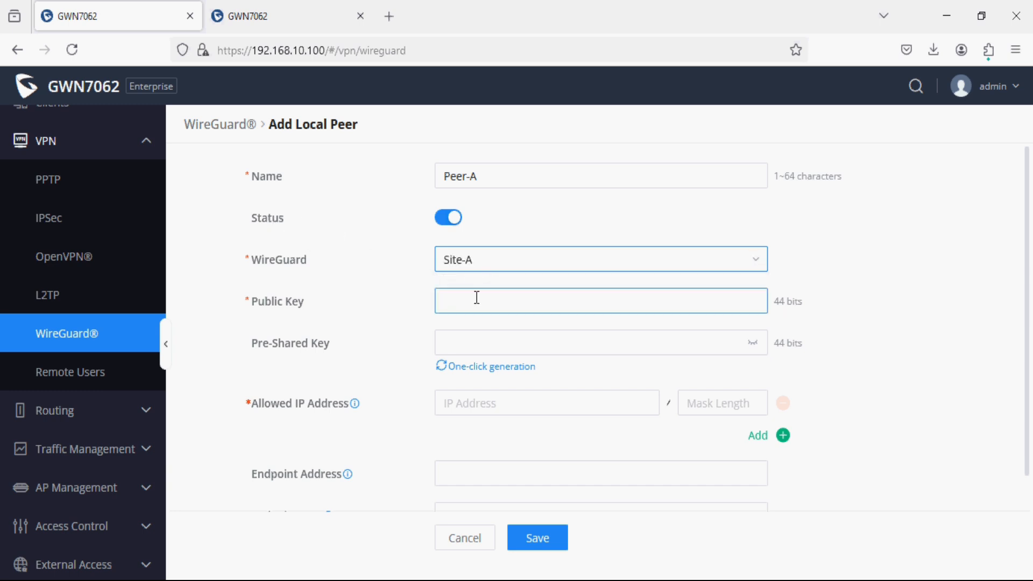
pyautogui.click(477, 297)
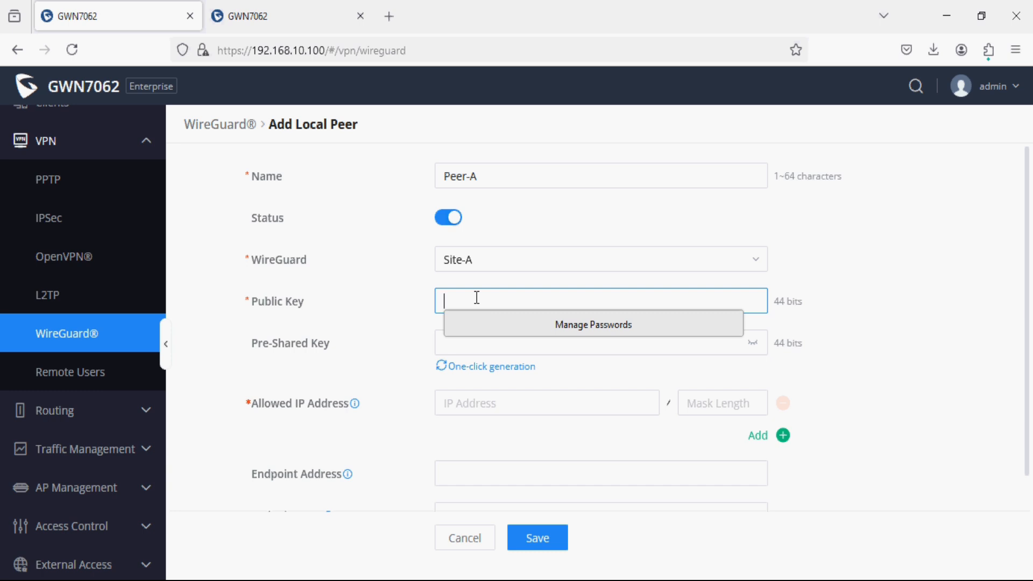
pyautogui.click(312, 15)
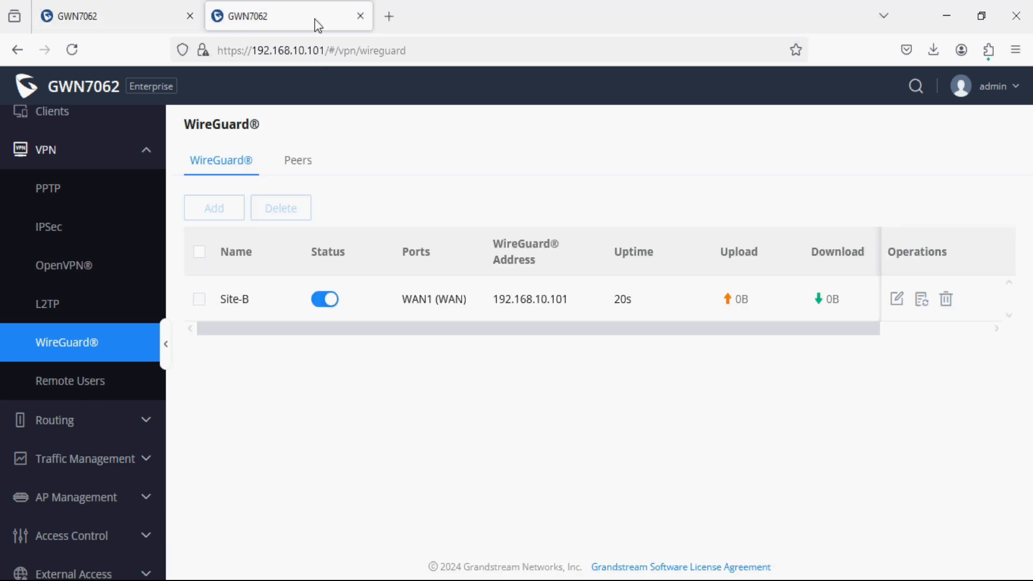
# Copy the Site-B tunnel's public key into Peer-A's Public Key field.
pyautogui.click(897, 301)
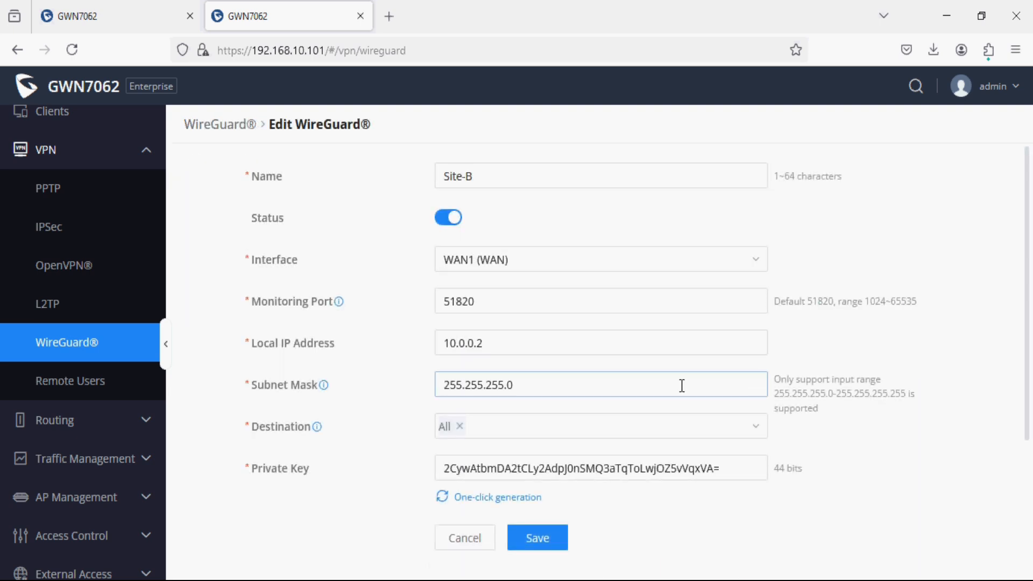
pyautogui.scroll(-2, 669, 388)
pyautogui.scroll(-1, 668, 388)
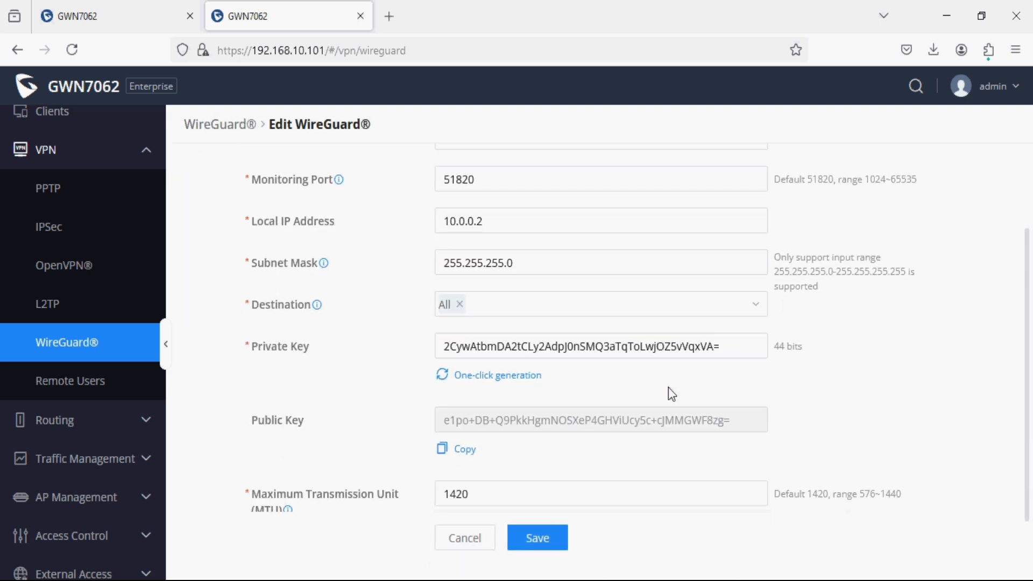
pyautogui.click(464, 449)
pyautogui.click(135, 19)
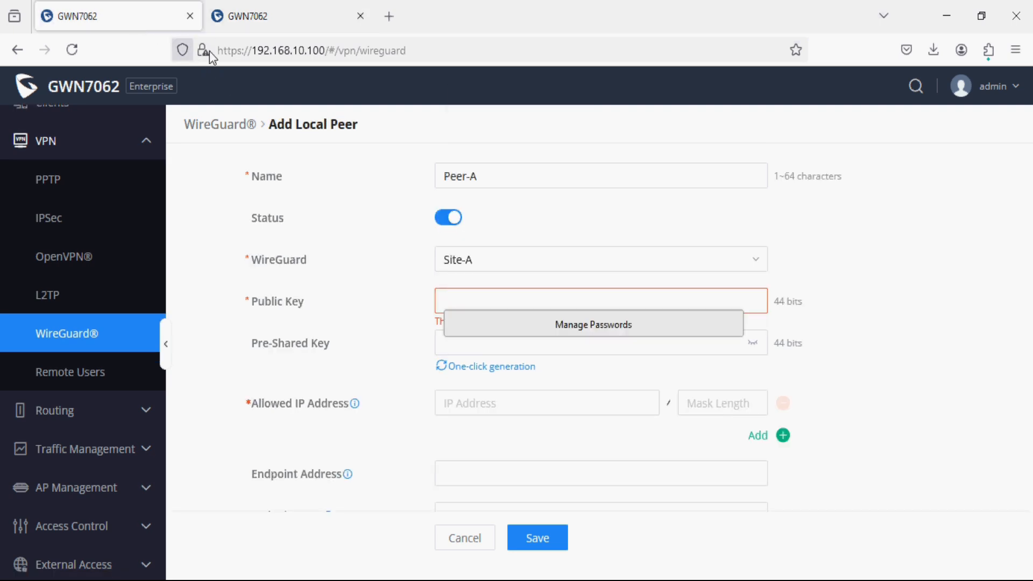
pyautogui.write('e1pcxDB+Q9PkkHgmNOSXeP4GHViUcy5c+cJMMGWF8zg=')
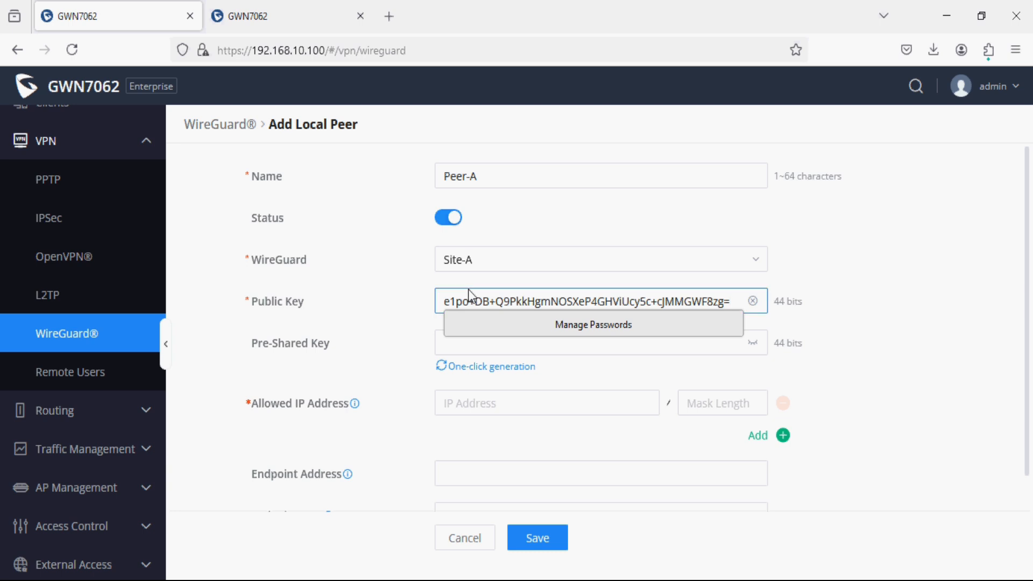
# Set Peer-A's allowed IP to Site-B's LAN, 192.168.50.0 with mask length 24.
pyautogui.click(374, 370)
pyautogui.click(525, 409)
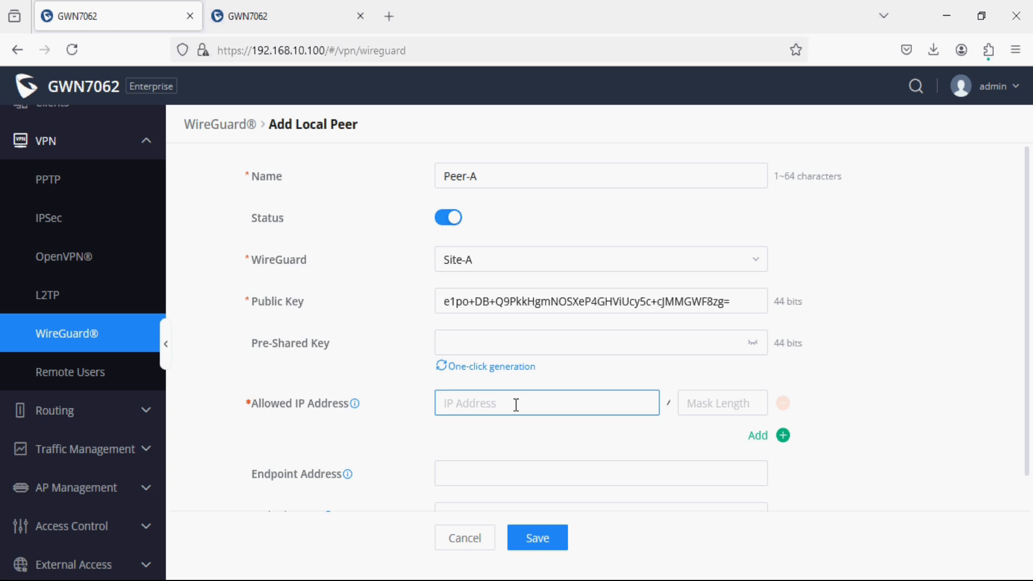
pyautogui.click(290, 14)
pyautogui.scroll(3, 96, 279)
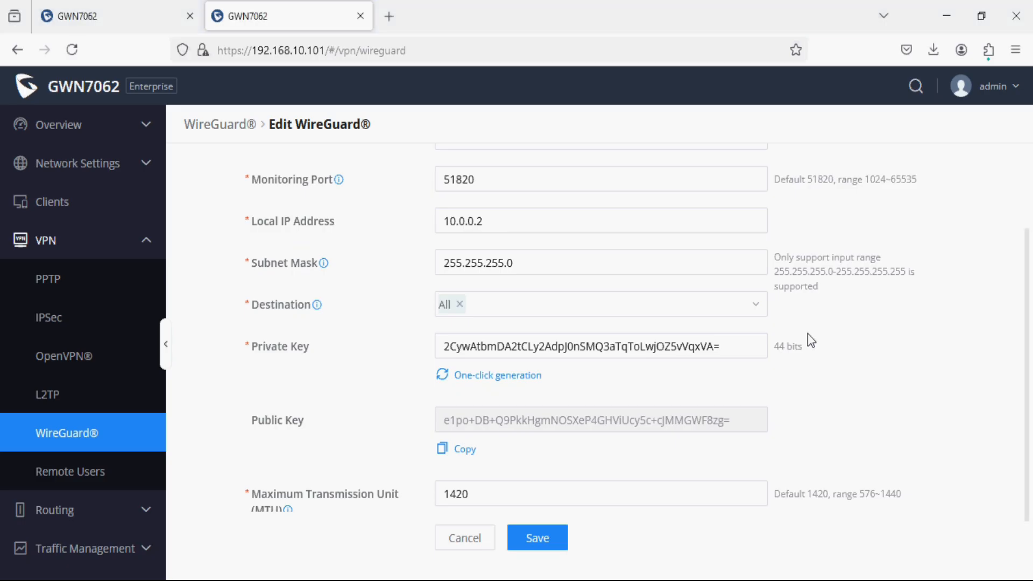
pyautogui.scroll(-1, 501, 479)
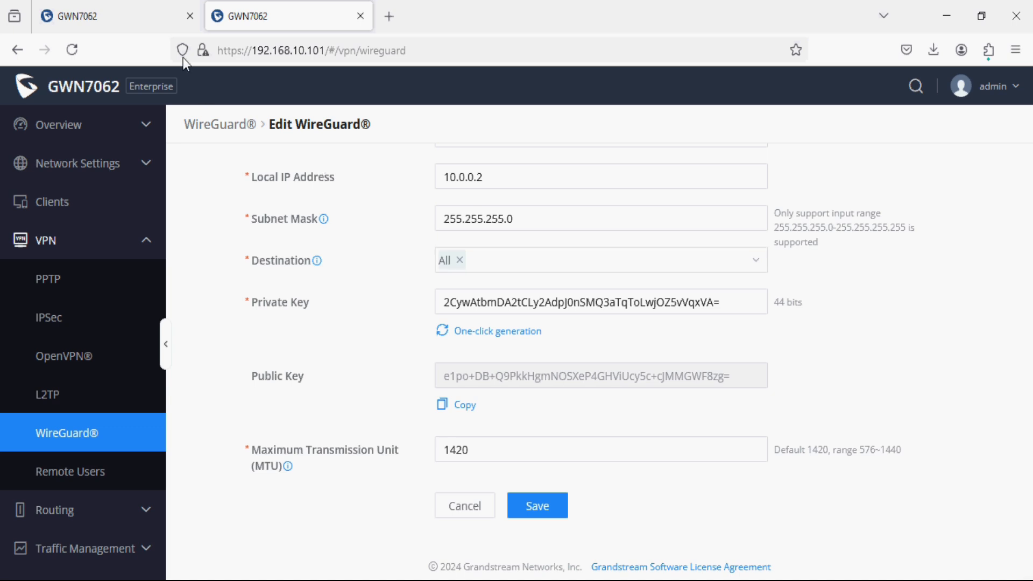
pyautogui.click(150, 21)
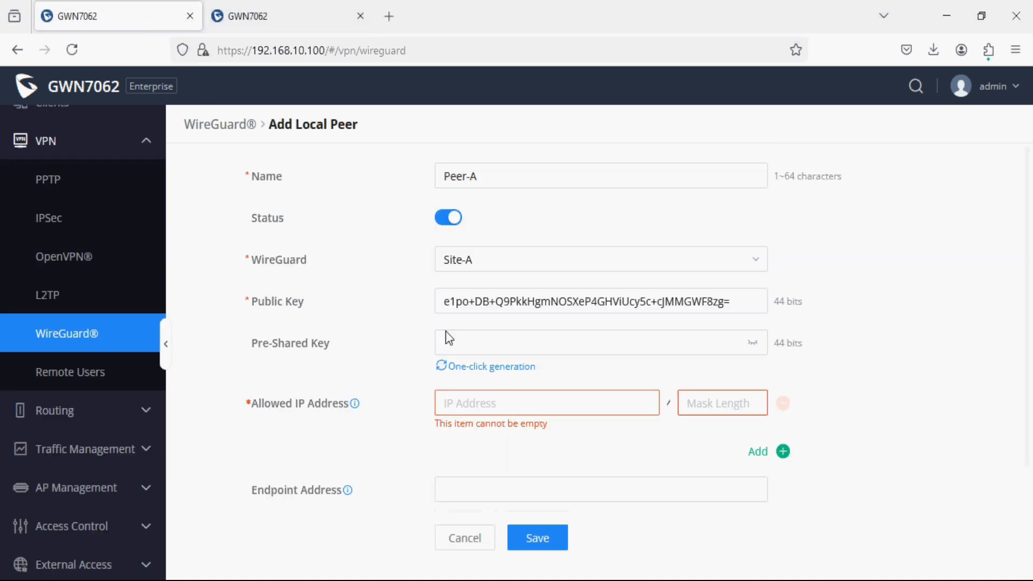
pyautogui.write('19')
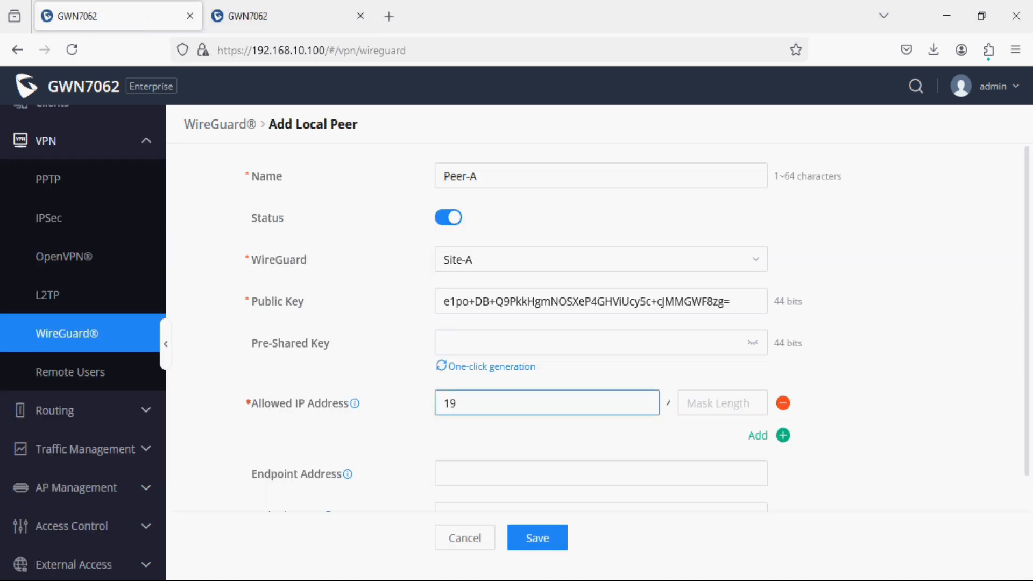
pyautogui.write('2.168.50.0')
pyautogui.press('Tab')
pyautogui.write('24')
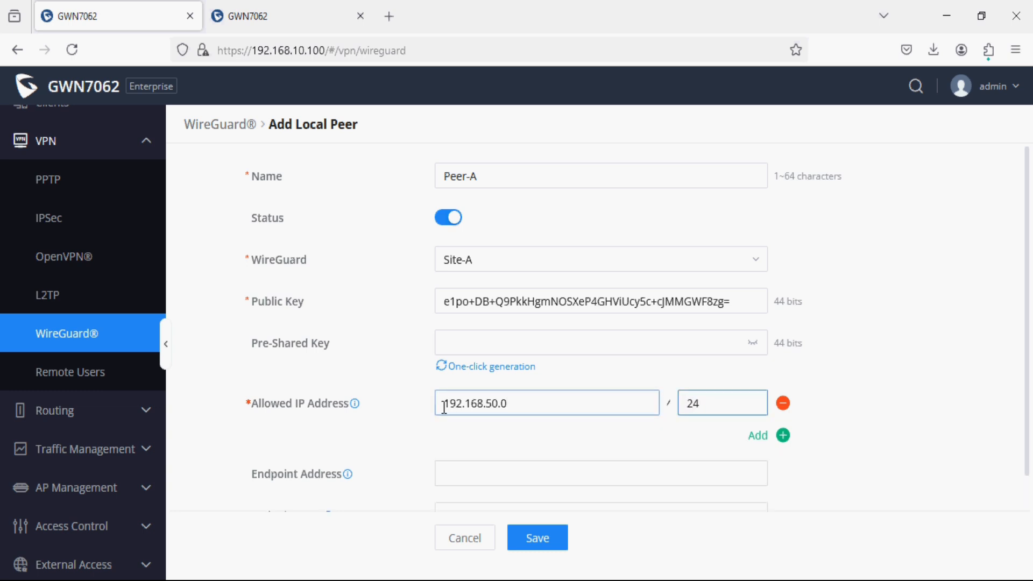
pyautogui.scroll(-1, 609, 431)
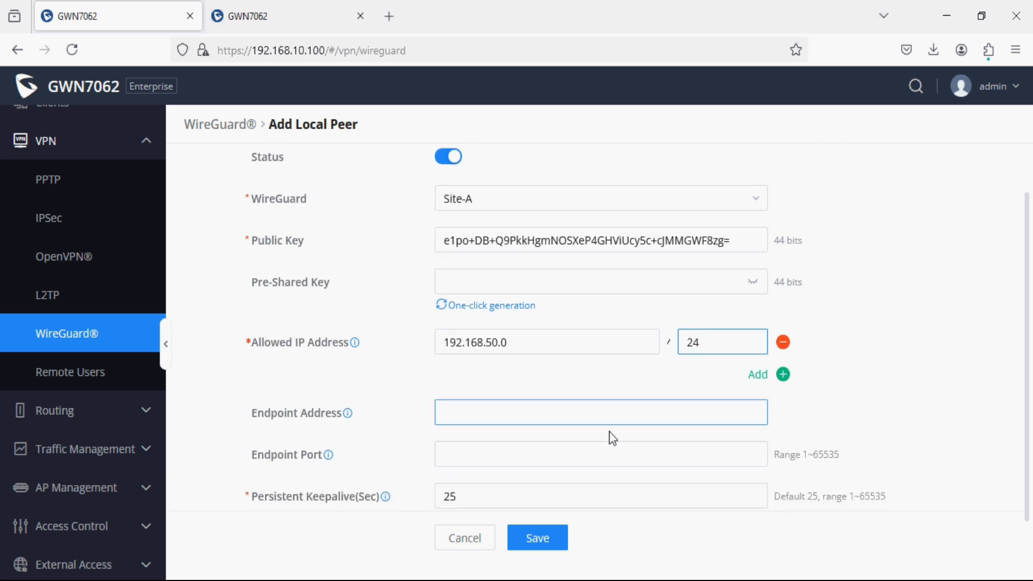
# Enter 192.168.10.101 as Peer-A's endpoint address.
pyautogui.click(478, 408)
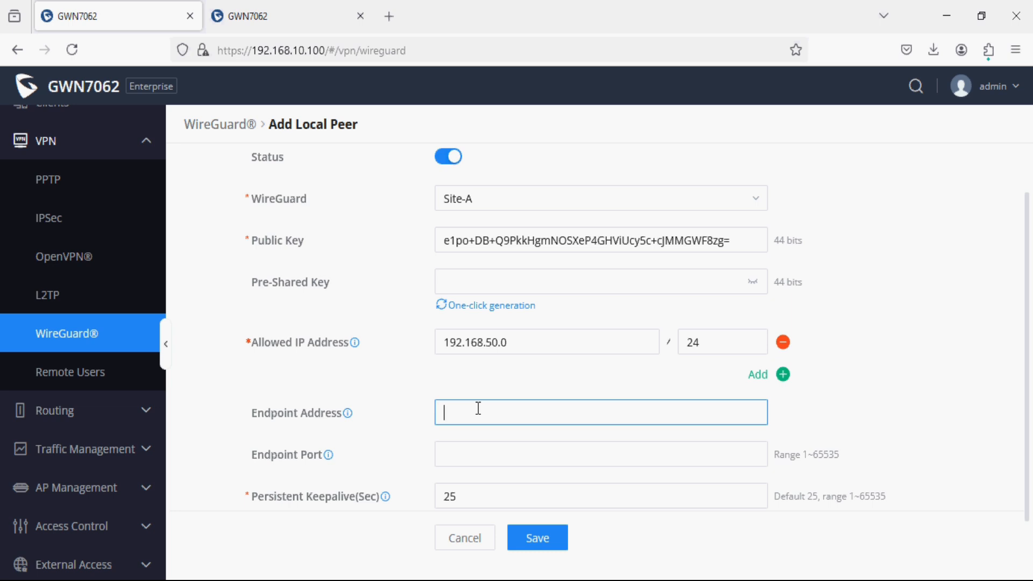
pyautogui.write('192.168.10.101')
pyautogui.click(457, 453)
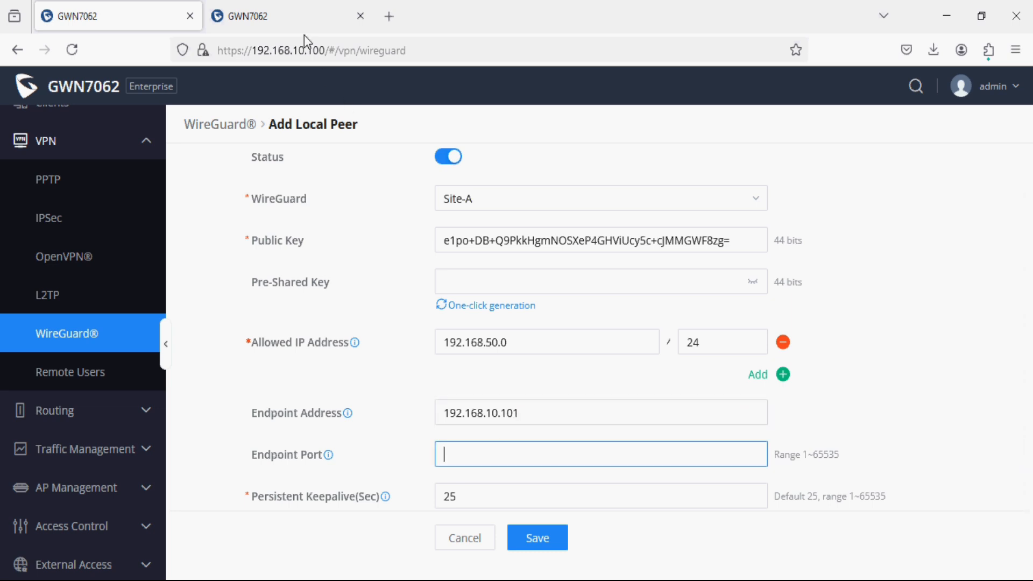
# Copy Site-B's listening port 51820 into Peer-A's endpoint port and save the peer.
pyautogui.click(304, 16)
pyautogui.scroll(3, 462, 325)
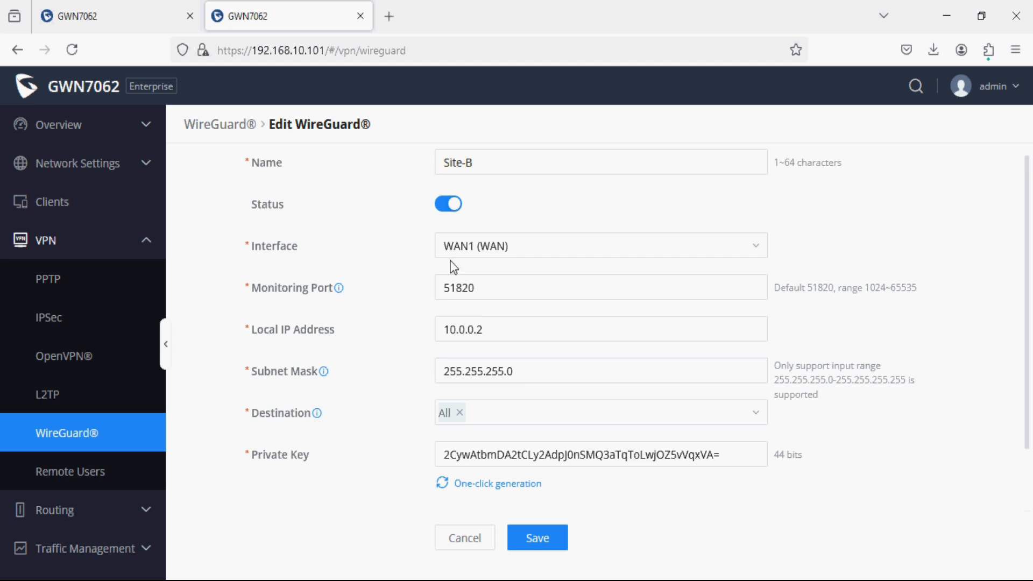
pyautogui.moveTo(495, 293); pyautogui.dragTo(421, 287)
pyautogui.hotkey('ctrl', 'c')
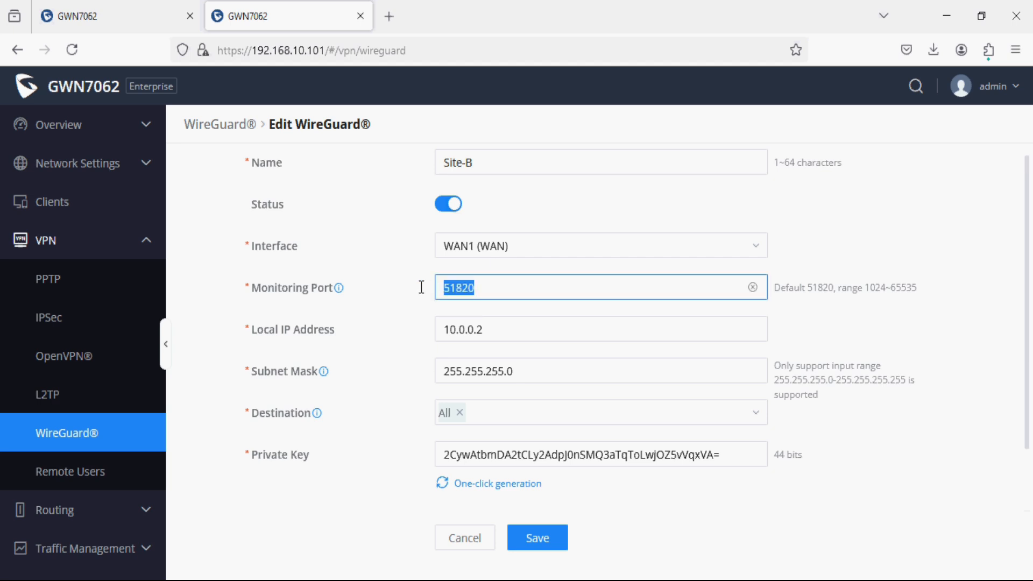
pyautogui.scroll(1, 275, 241)
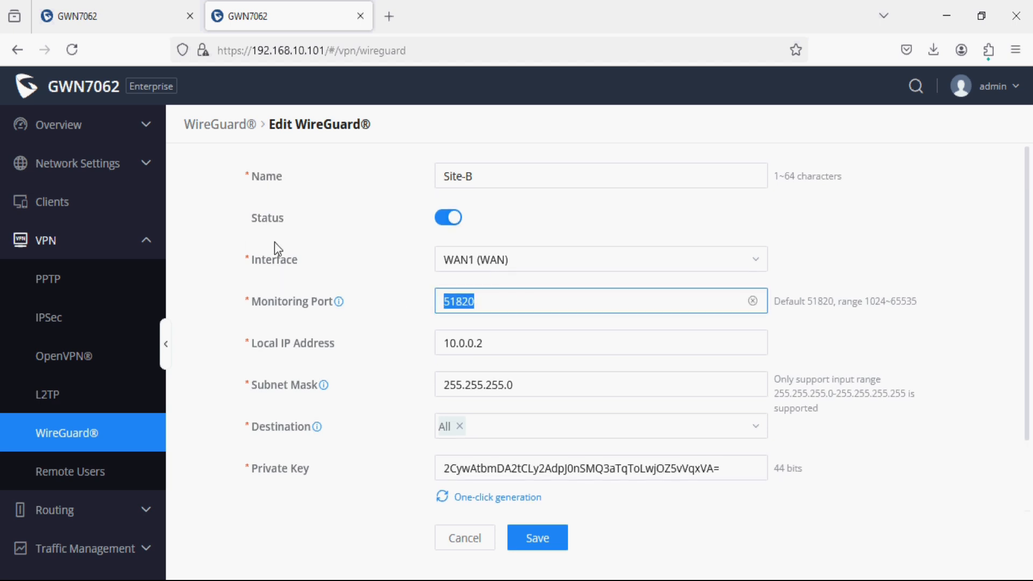
pyautogui.click(154, 10)
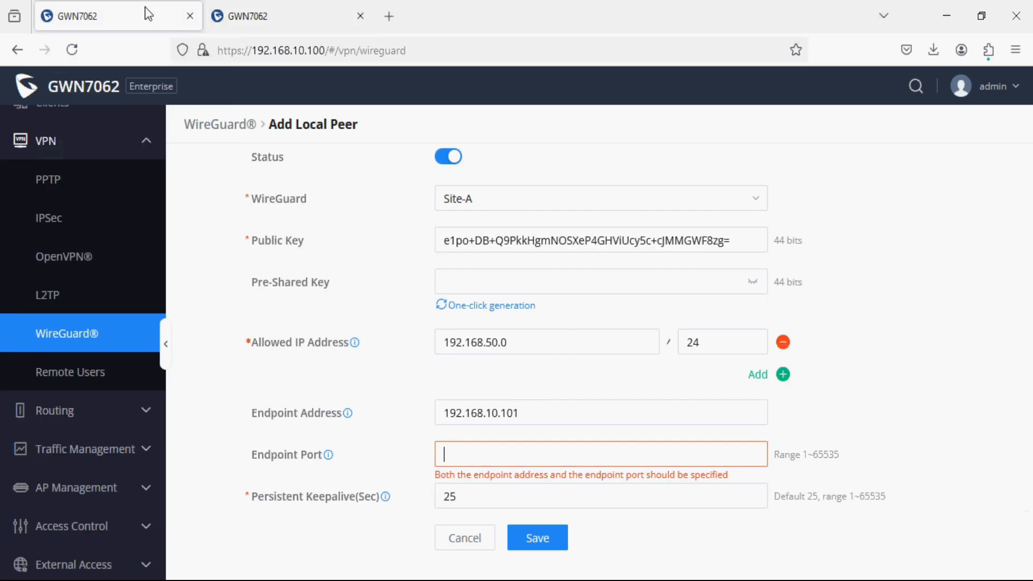
pyautogui.hotkey('ctrl', 'v')
pyautogui.scroll(-1, 489, 415)
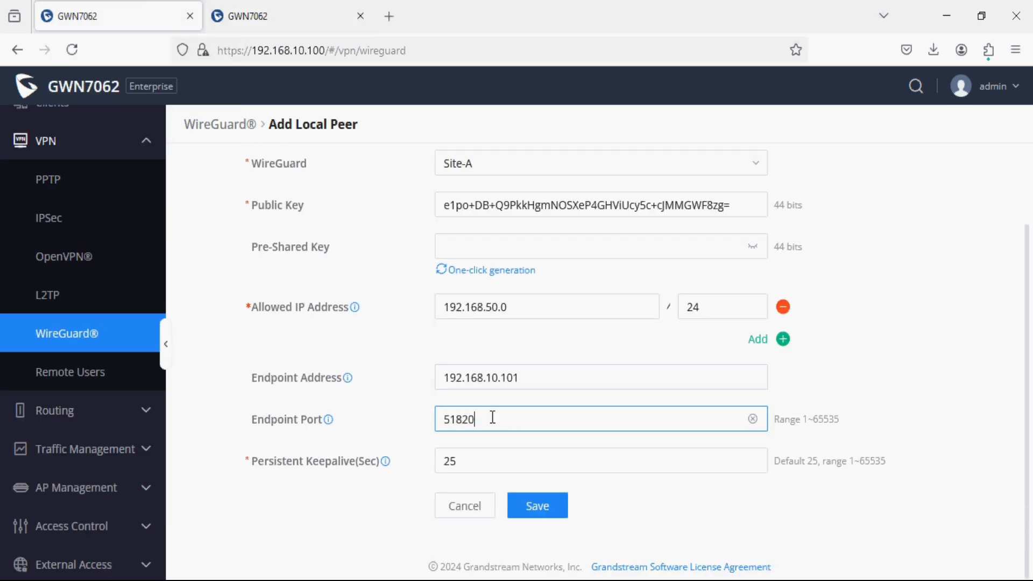
pyautogui.click(530, 504)
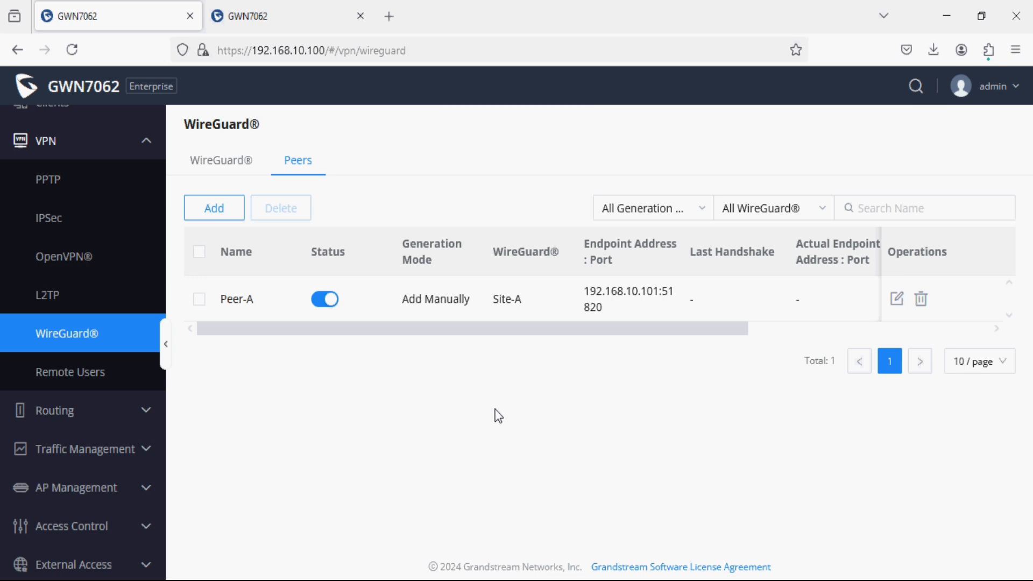
# On the Site-B router, add a new peer named Peer-B, enable it and bind it to Site-B.
pyautogui.click(312, 22)
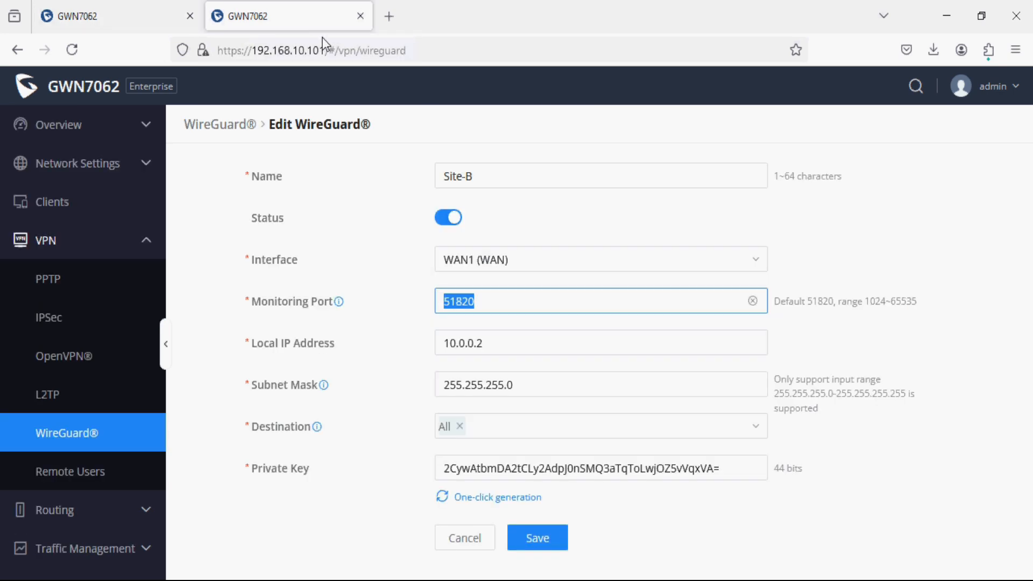
pyautogui.click(151, 434)
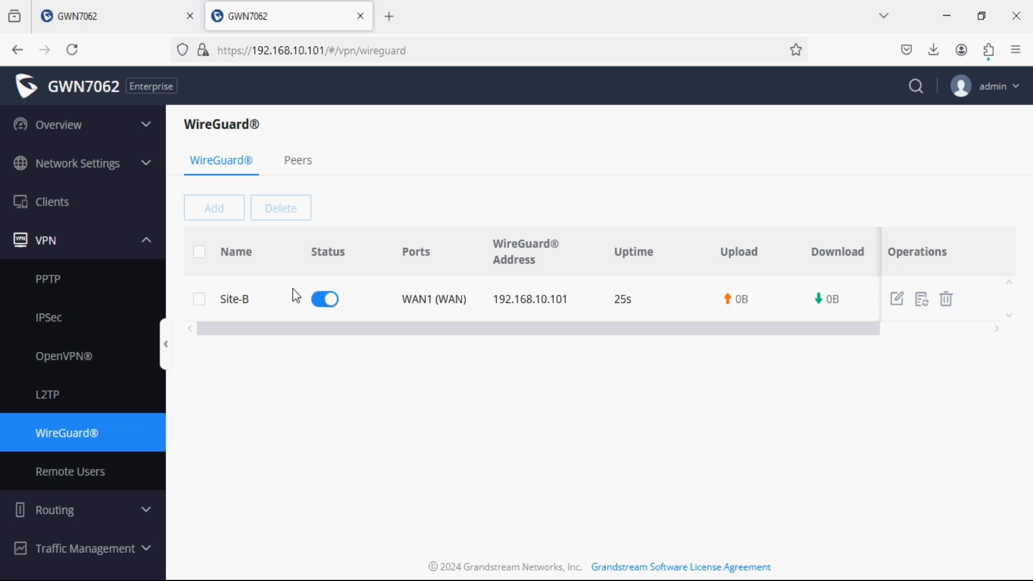
pyautogui.click(308, 162)
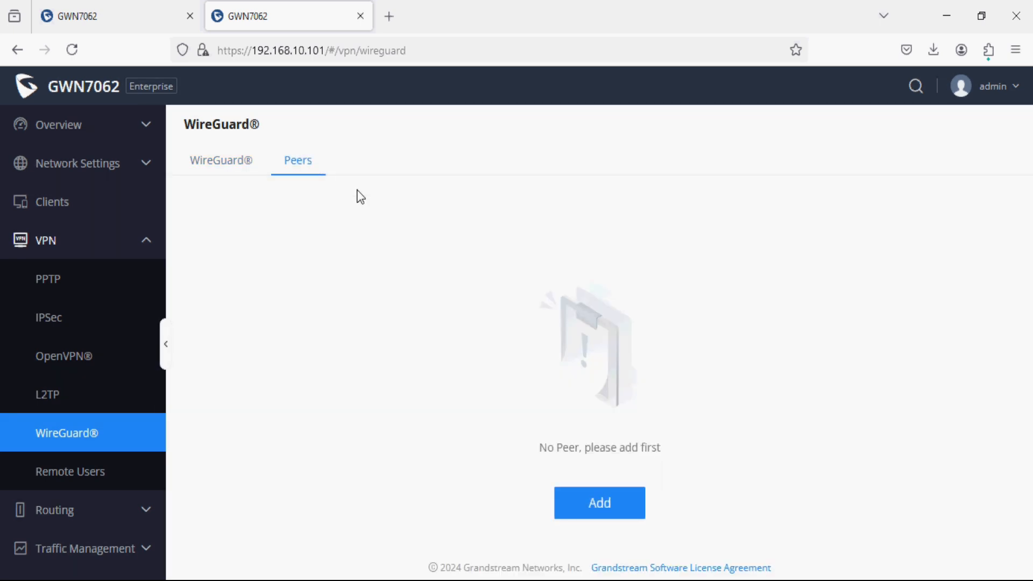
pyautogui.click(578, 505)
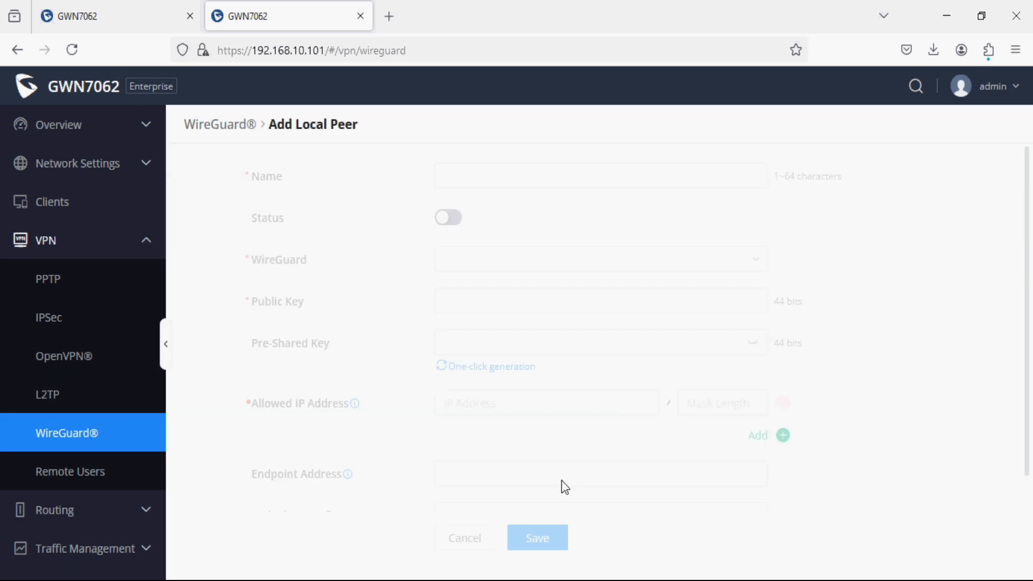
pyautogui.click(463, 176)
pyautogui.write('Peer-')
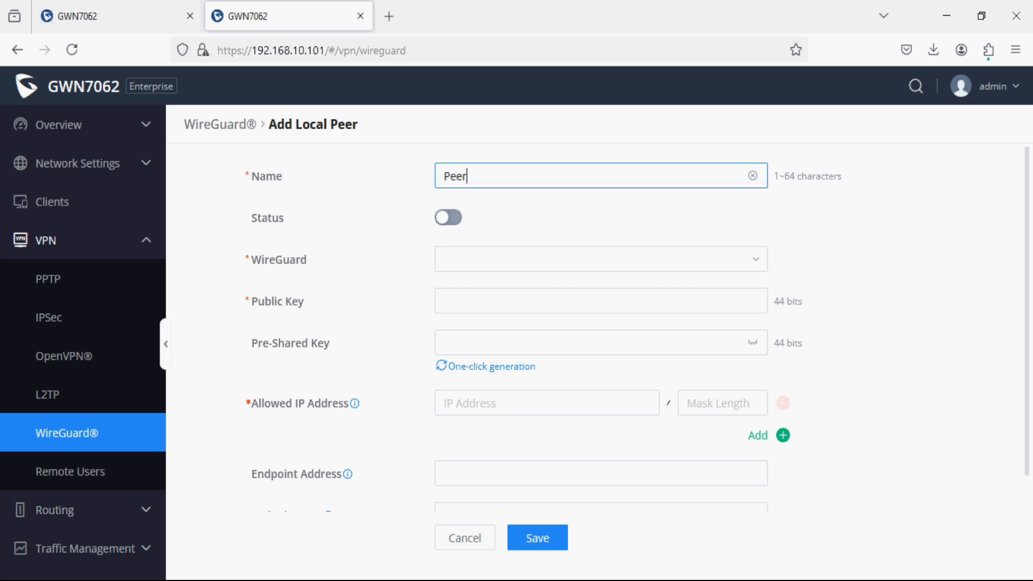
pyautogui.write('B')
pyautogui.click(449, 217)
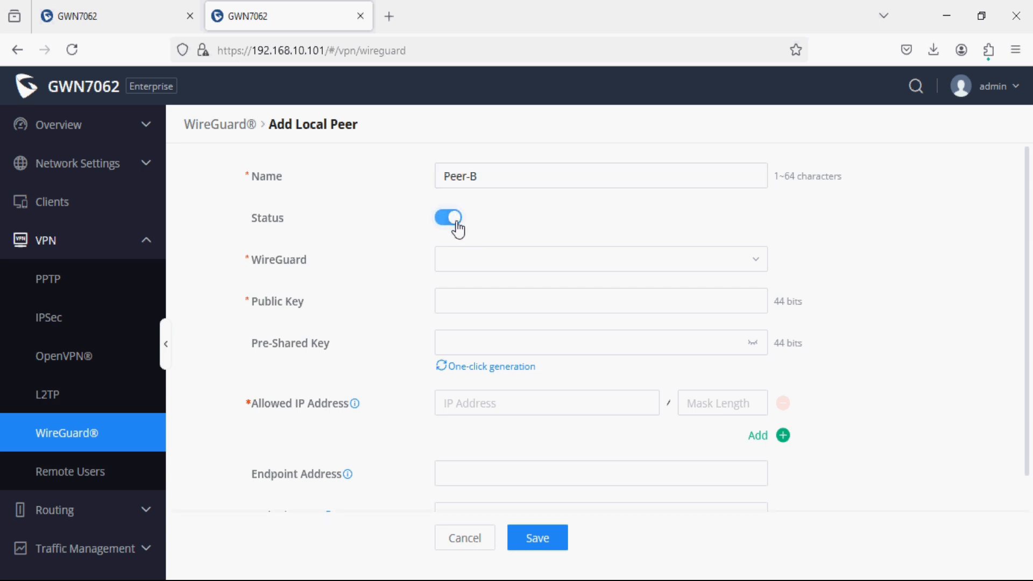
pyautogui.click(478, 264)
pyautogui.click(473, 292)
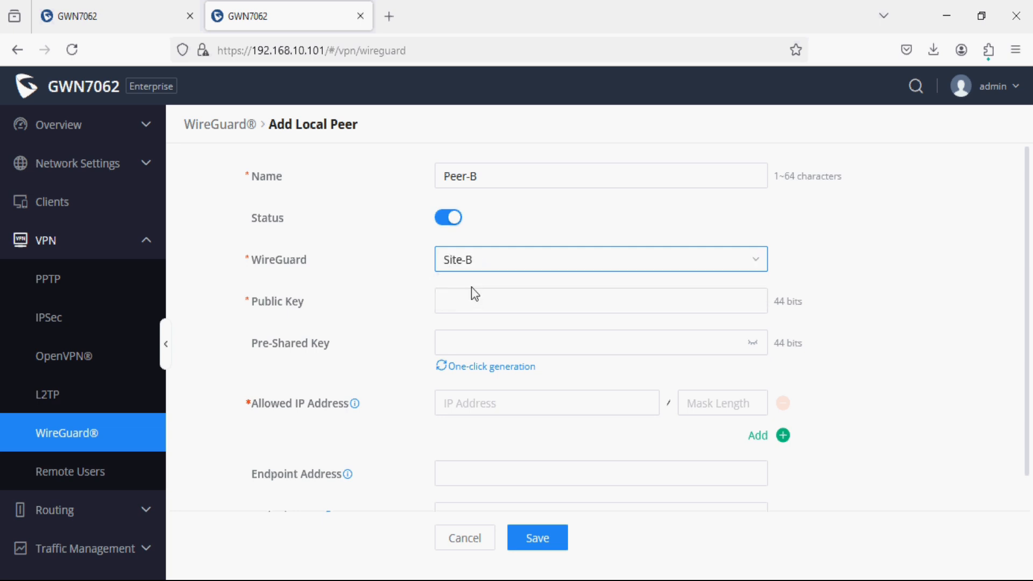
pyautogui.click(482, 299)
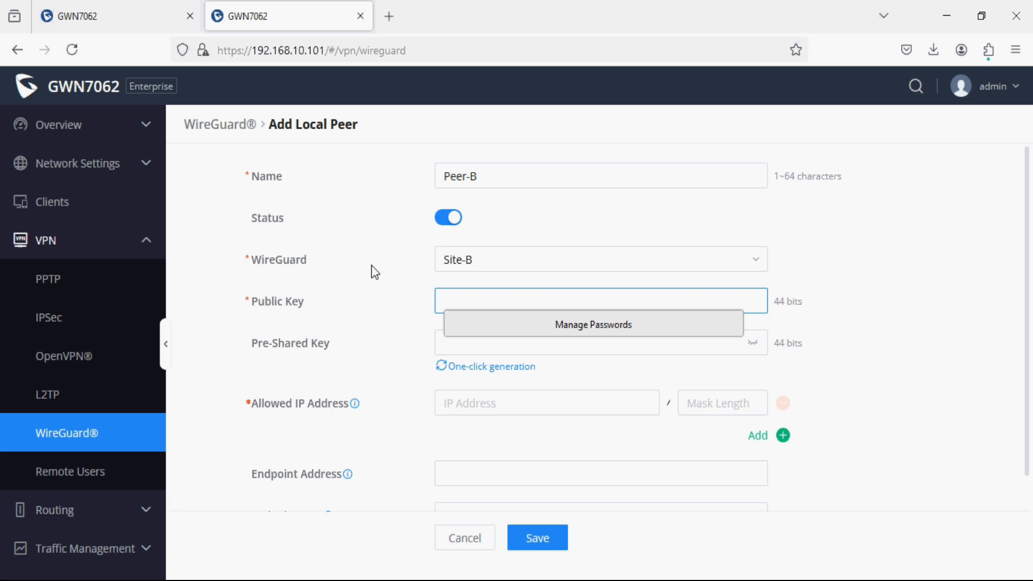
# Check Site-A's peer list and bring up Site-A's WireGuard interface list.
pyautogui.click(149, 21)
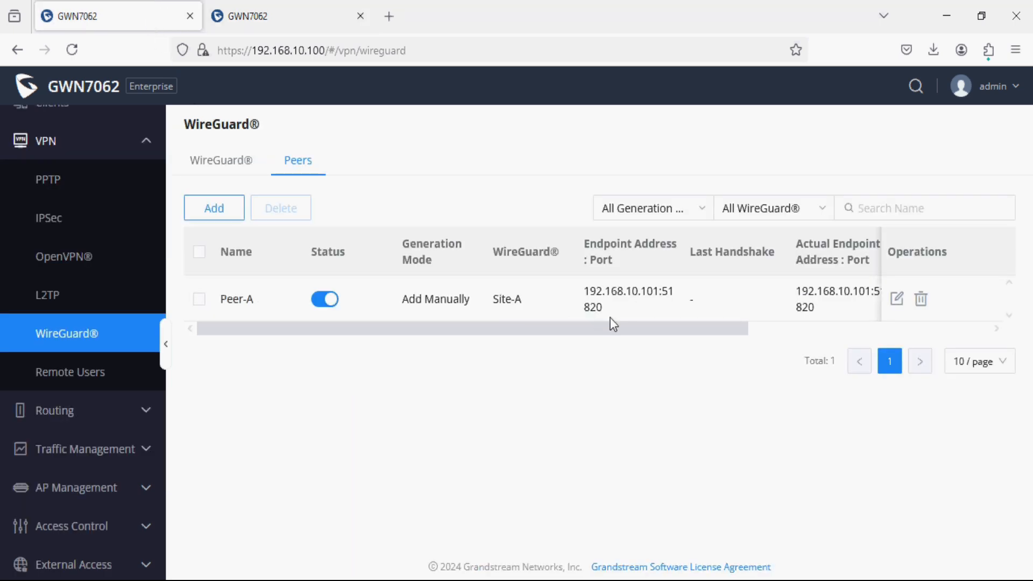
pyautogui.click(295, 17)
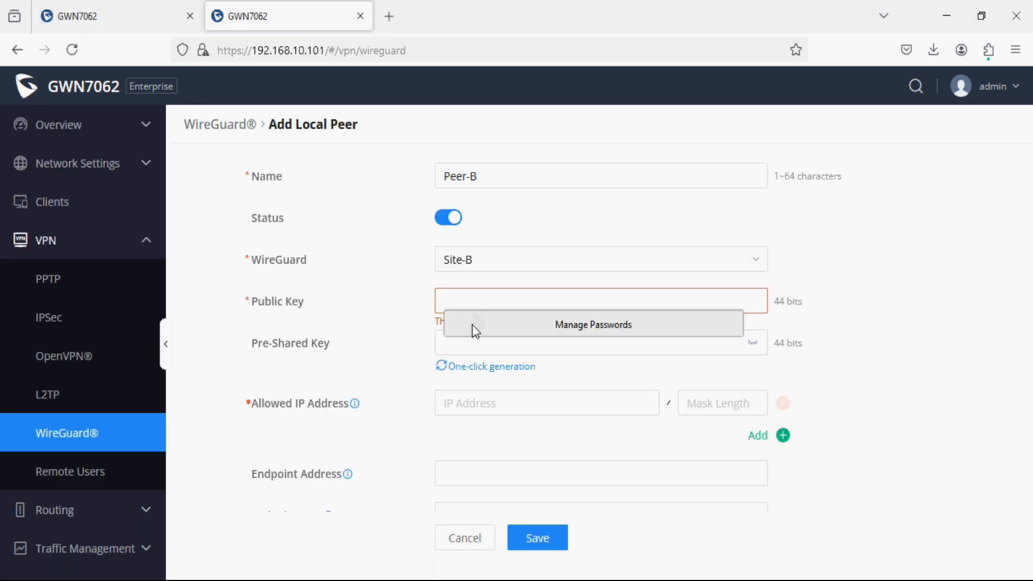
pyautogui.click(115, 7)
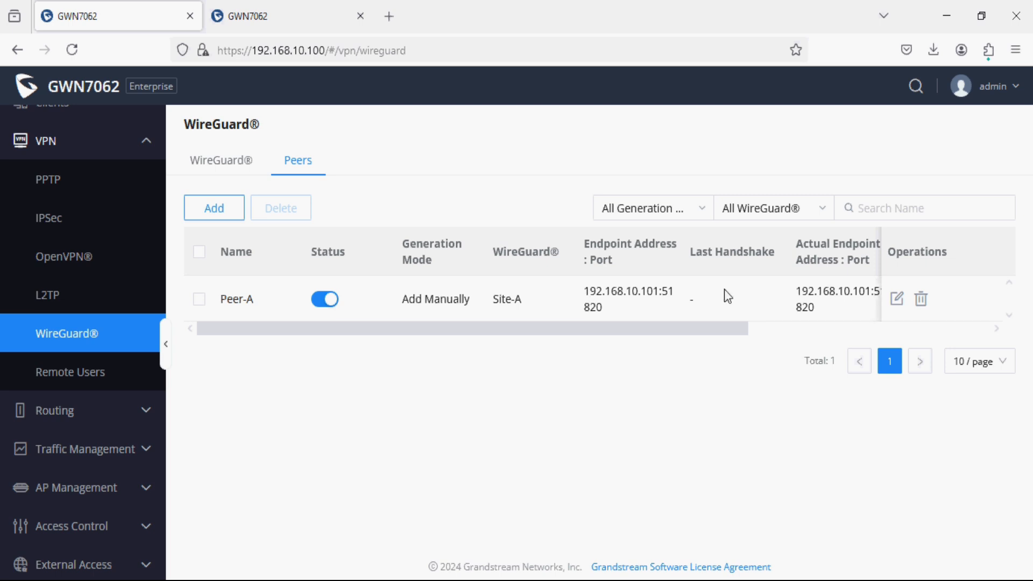
pyautogui.click(233, 165)
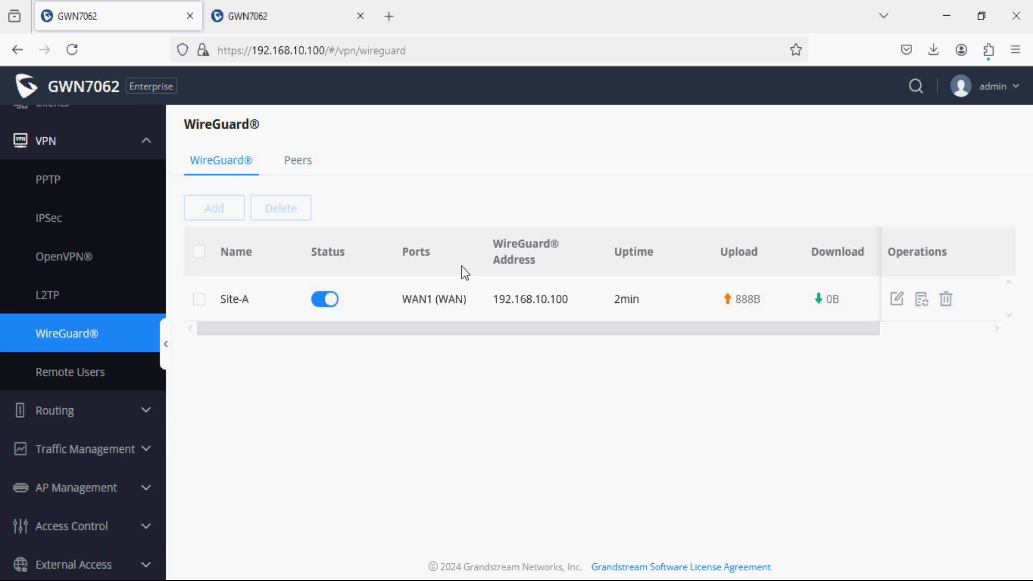
# Copy Site-A's WireGuard public key into Peer-B's Public Key field.
pyautogui.click(896, 300)
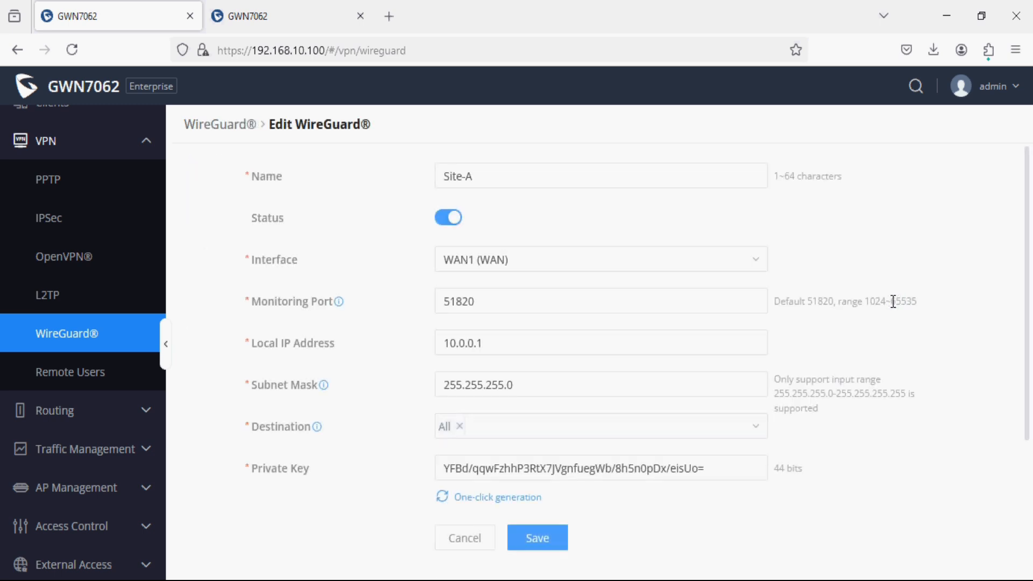
pyautogui.scroll(-2, 607, 411)
pyautogui.scroll(-1, 607, 411)
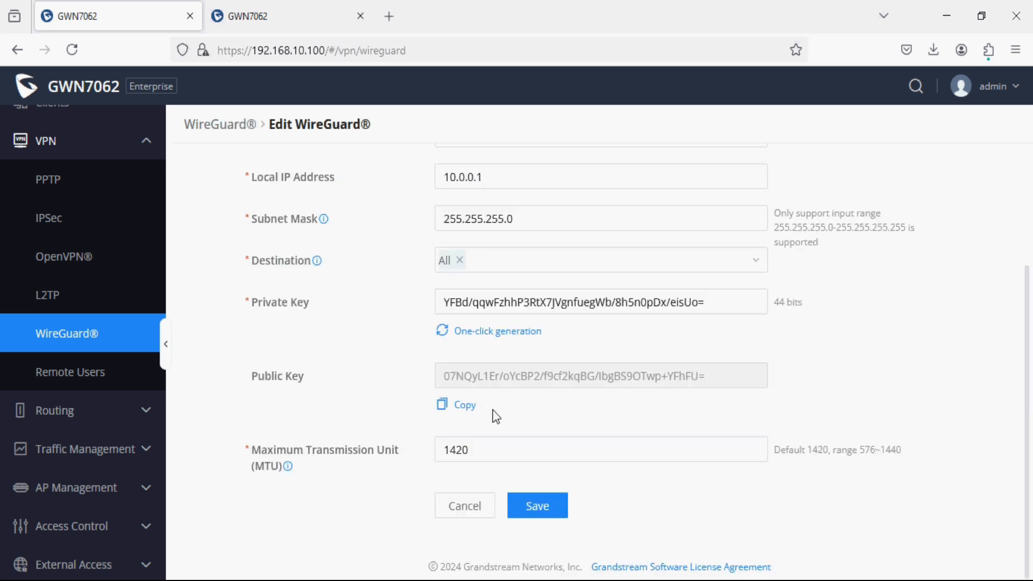
pyautogui.click(461, 407)
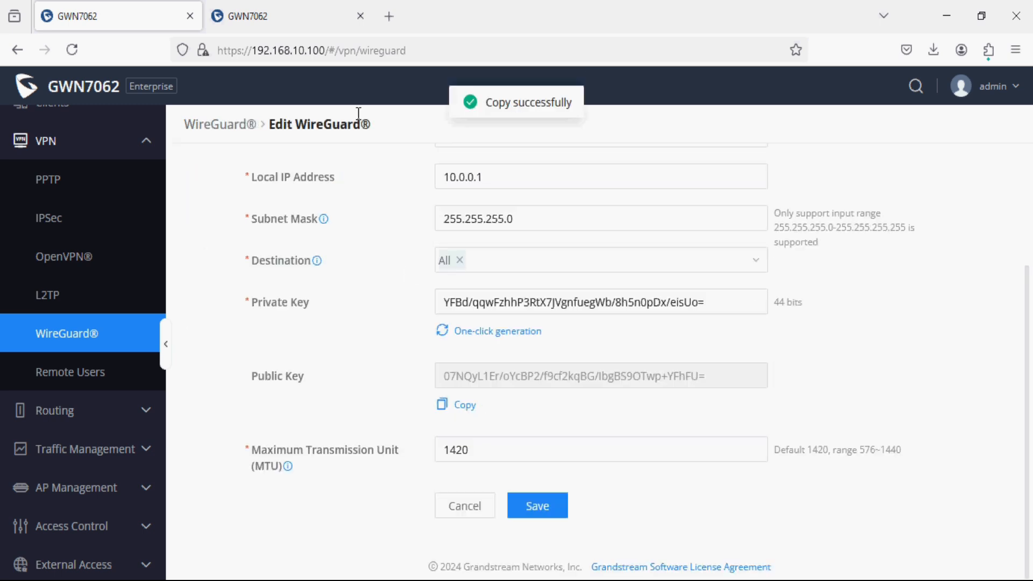
pyautogui.click(316, 15)
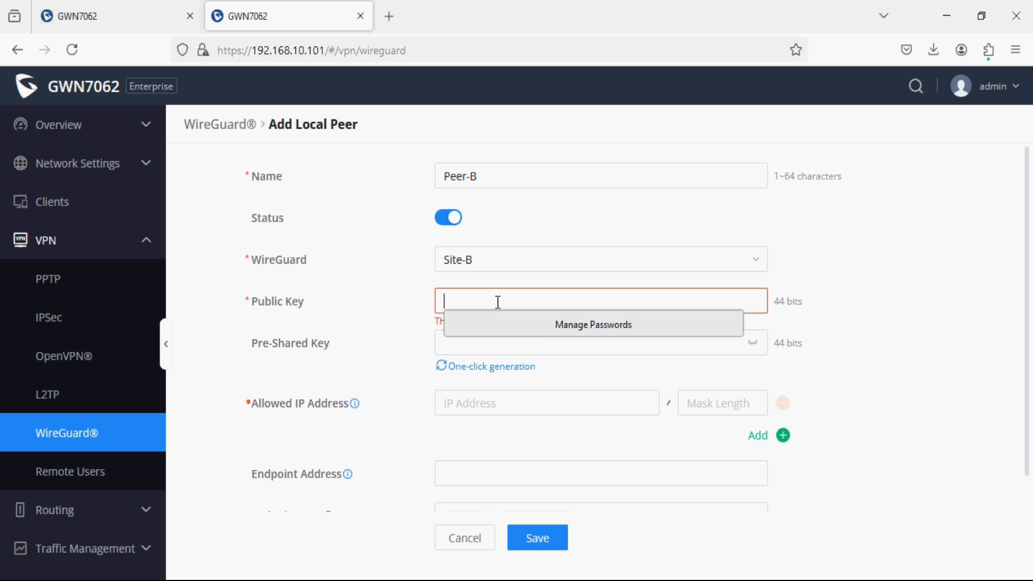
pyautogui.hotkey('ctrl', 'v')
pyautogui.click(397, 349)
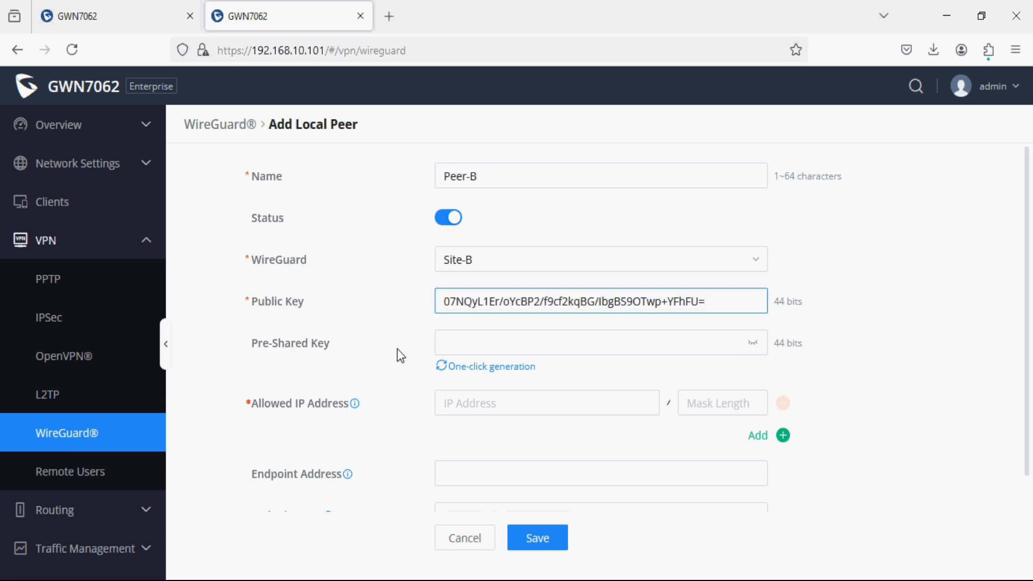
# Set Peer-B's allowed IP to 192.168.40.0/24, then view the network setup diagram.
pyautogui.scroll(-2, 411, 394)
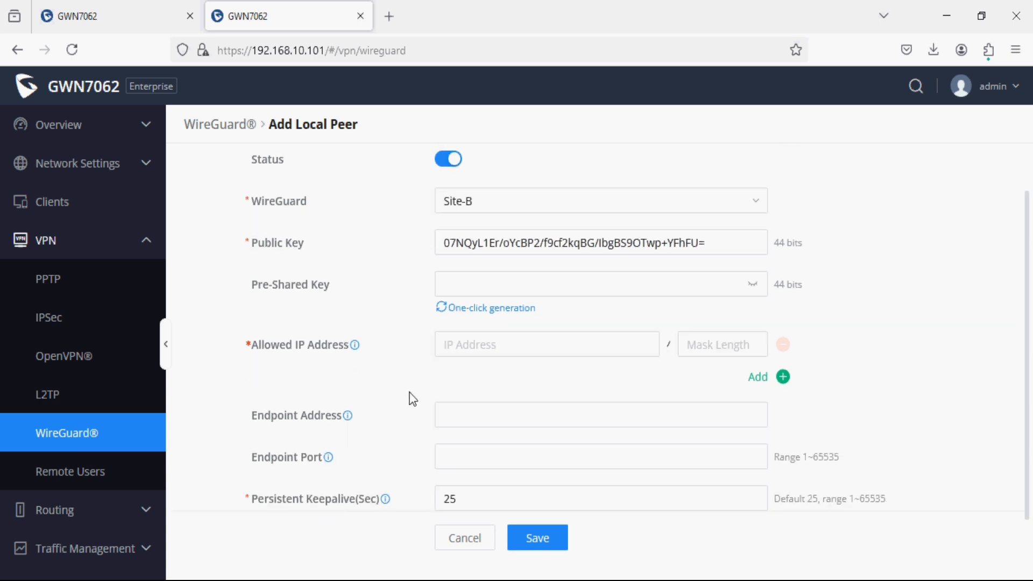
pyautogui.click(464, 347)
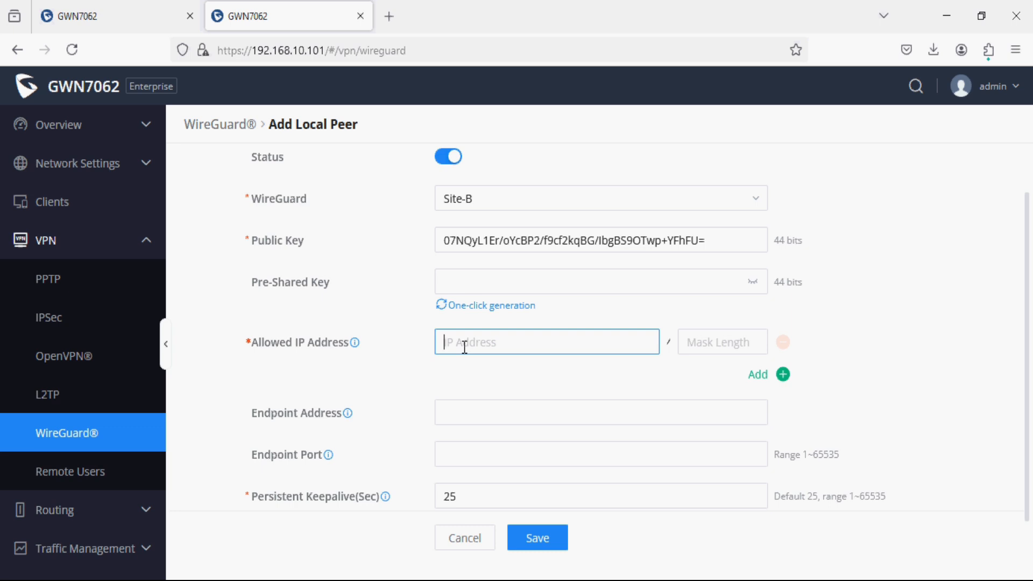
pyautogui.write('192.168.40.0')
pyautogui.press('Tab')
pyautogui.write('24')
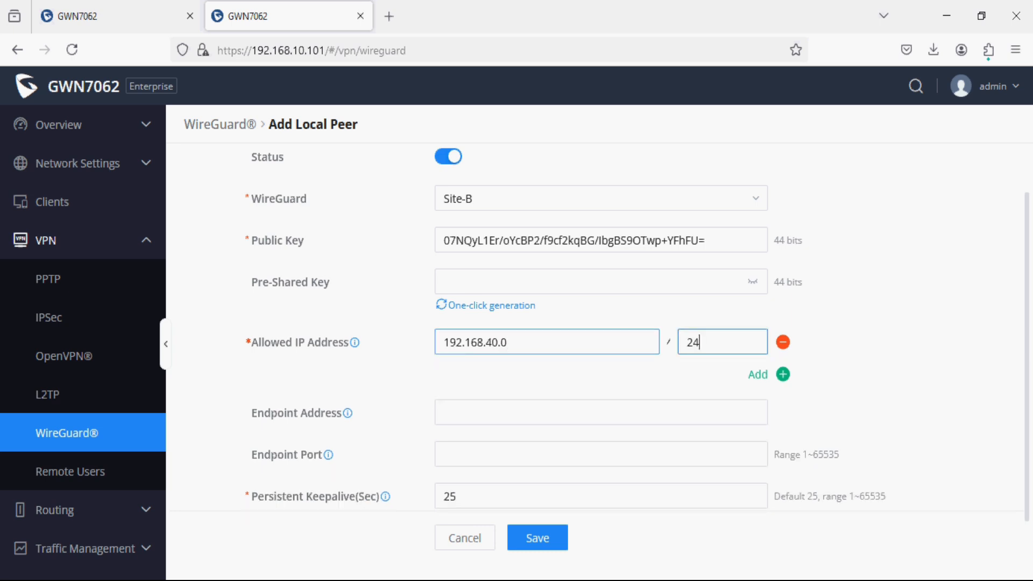
pyautogui.click(694, 580)
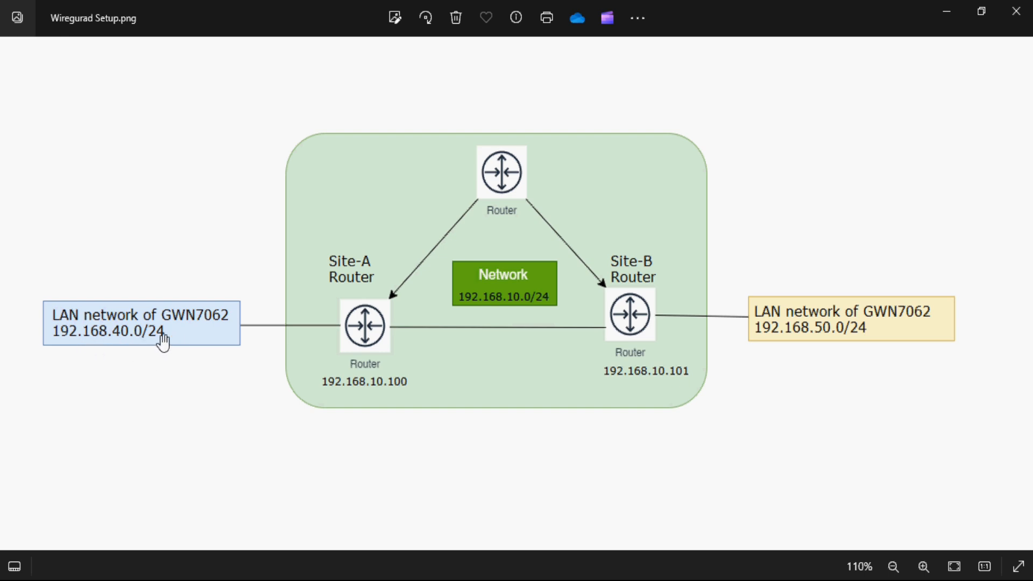
pyautogui.hotkey('alt', 'Tab')
# Give Peer-B endpoint 192.168.10.100 port 51820, checking Site-A's listening port, and save it.
pyautogui.click(461, 415)
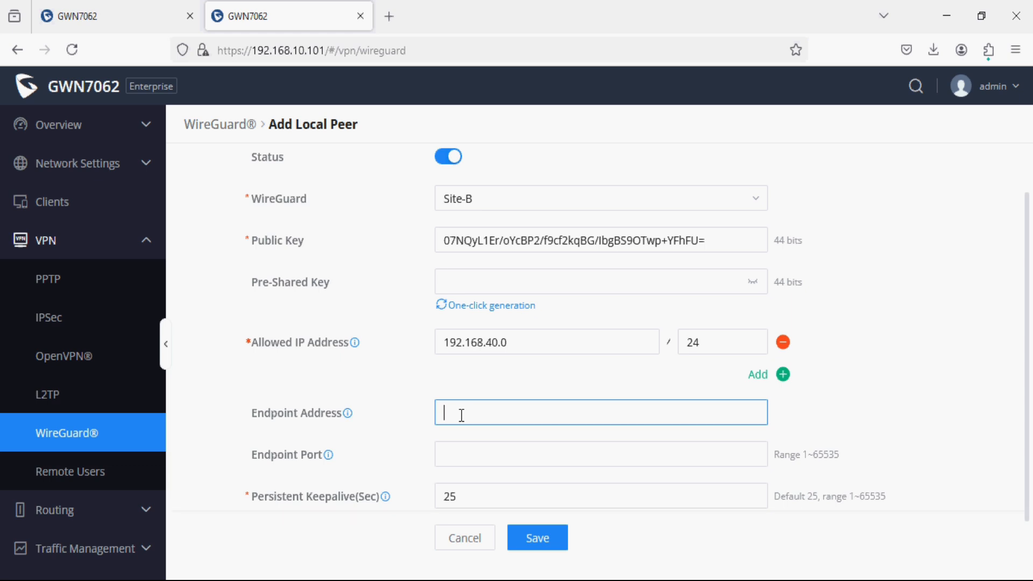
pyautogui.write('192.168.10.100')
pyautogui.click(444, 454)
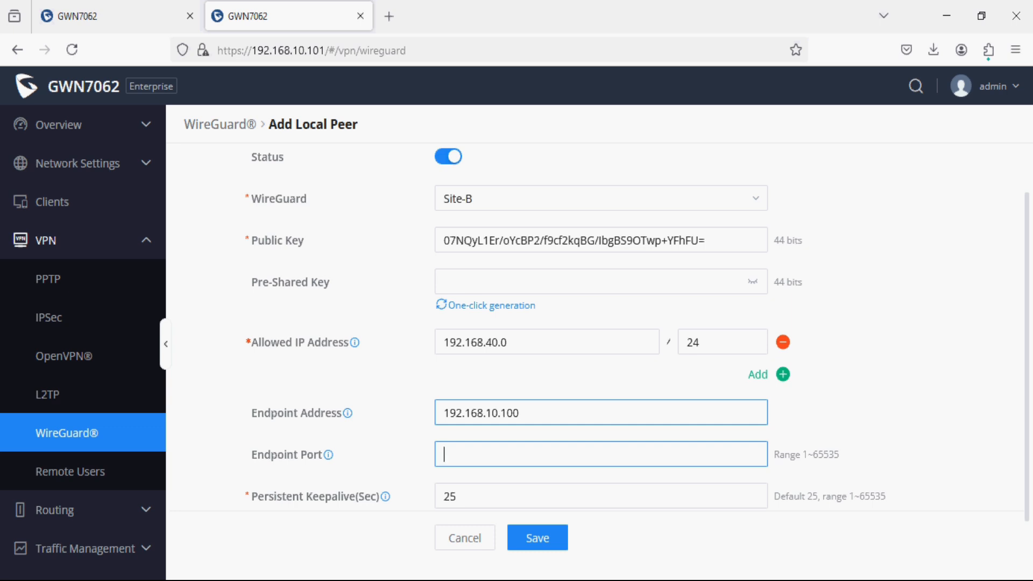
pyautogui.write('51820')
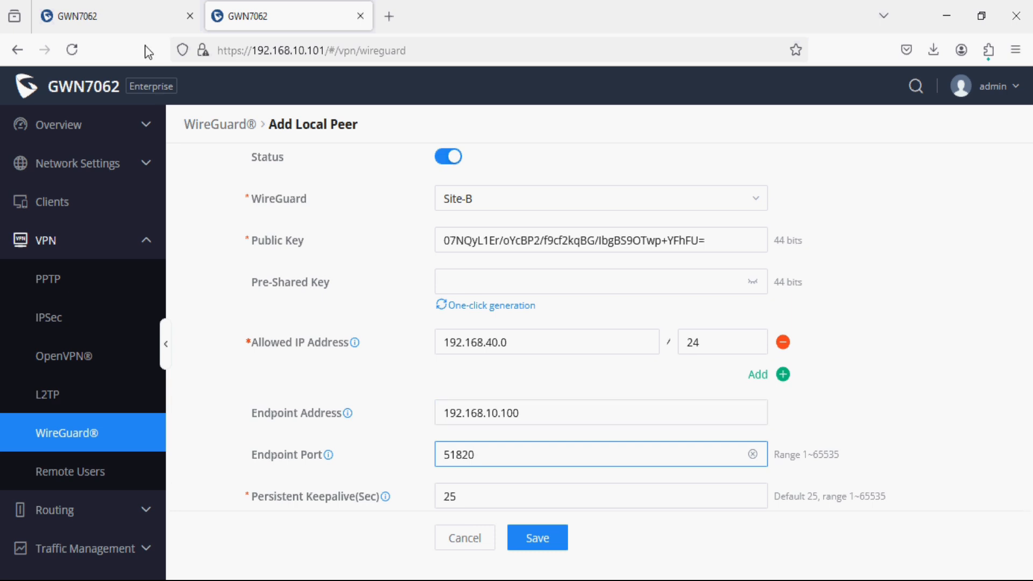
pyautogui.click(121, 16)
pyautogui.scroll(3, 516, 333)
pyautogui.moveTo(500, 302); pyautogui.dragTo(415, 297)
pyautogui.click(277, 27)
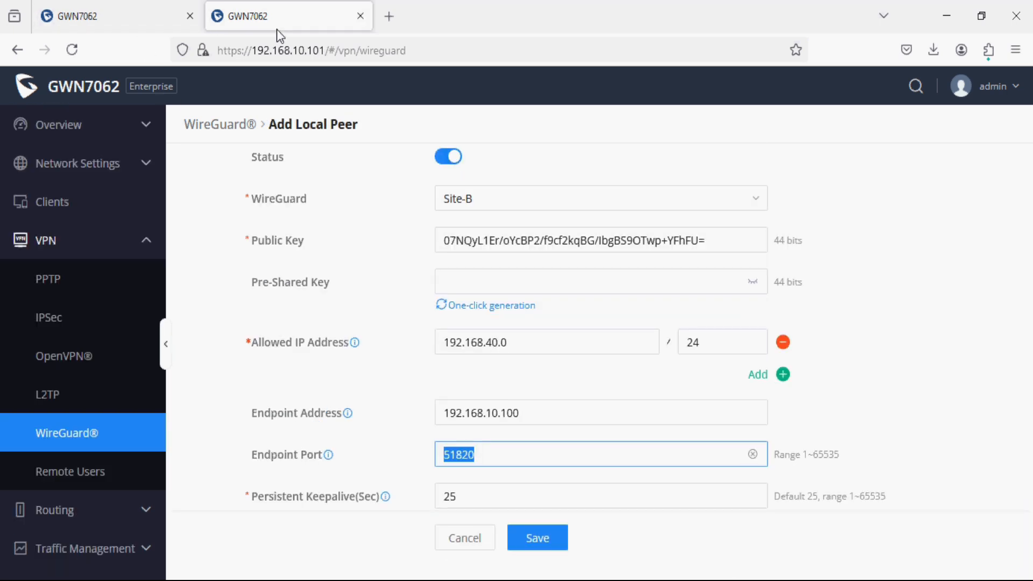
pyautogui.scroll(-1, 458, 435)
pyautogui.click(537, 505)
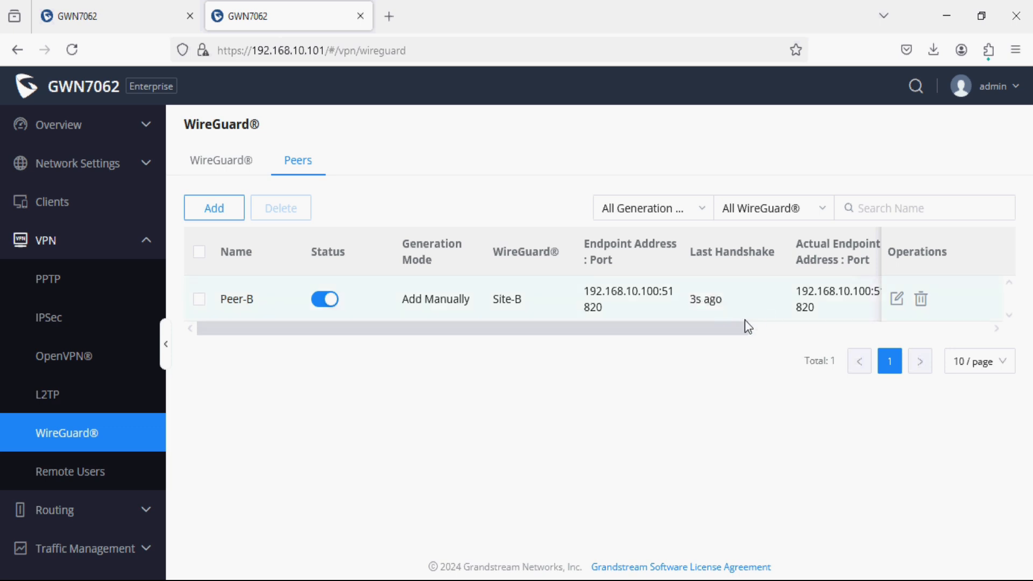
# Check handshake and traffic in the Peers tables on both Site-B and Site-A.
pyautogui.moveTo(725, 325); pyautogui.dragTo(801, 327)
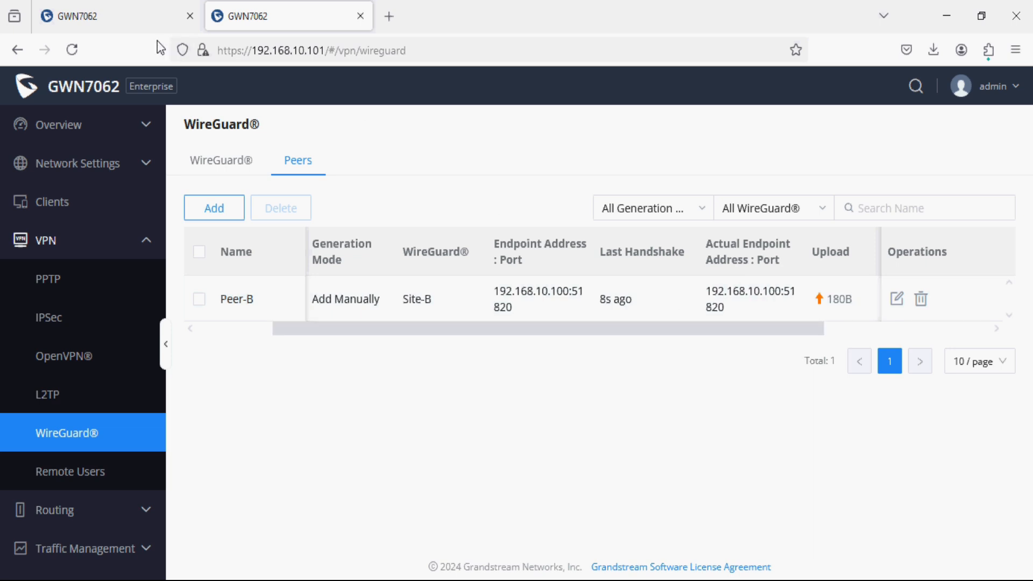
pyautogui.click(150, 21)
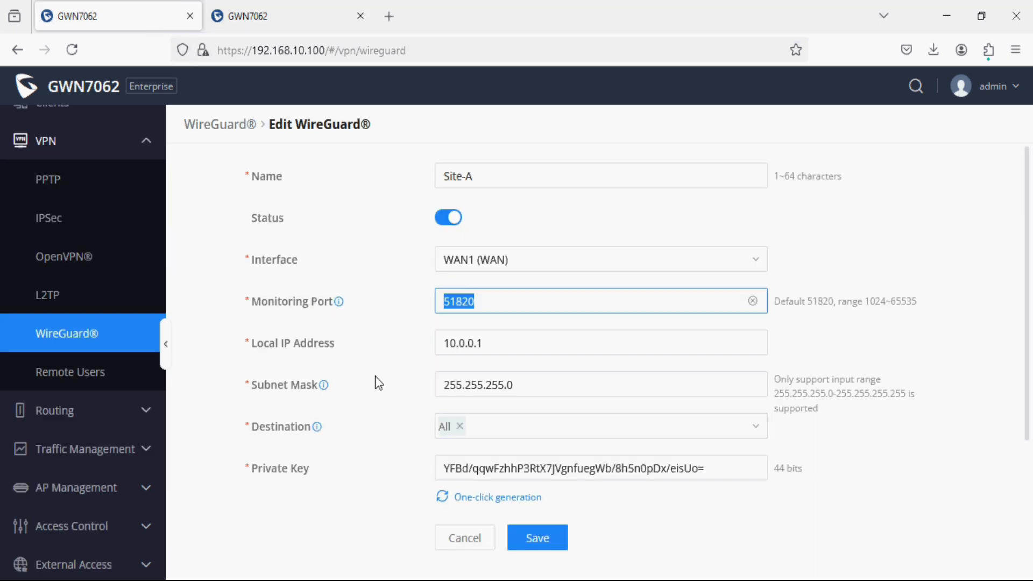
pyautogui.click(162, 334)
pyautogui.click(302, 161)
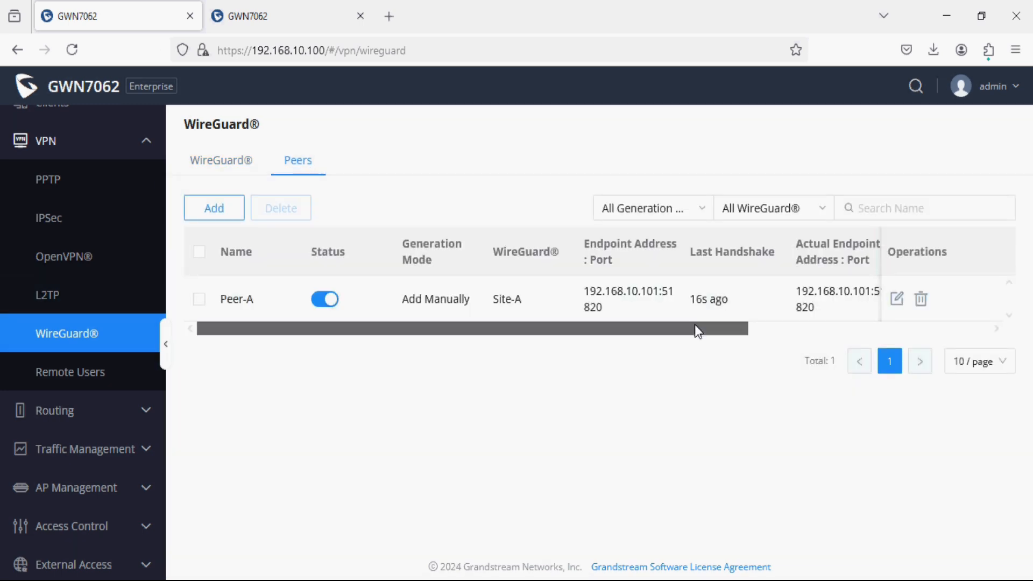
pyautogui.moveTo(695, 324); pyautogui.dragTo(943, 321)
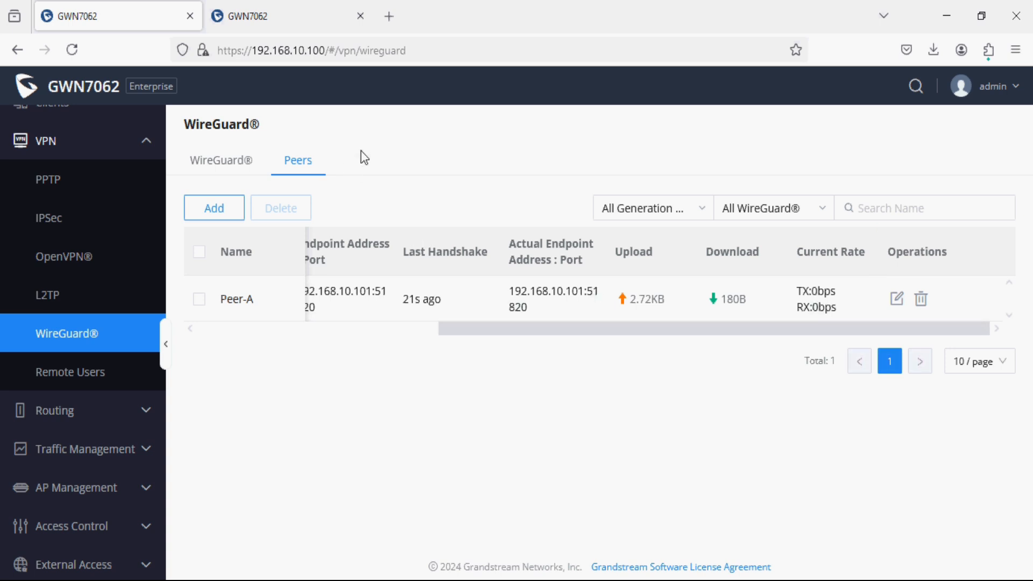
# On the Site-B router, open Network Settings > LAN showing the Default VLAN at 192.168.50.1.
pyautogui.click(274, 18)
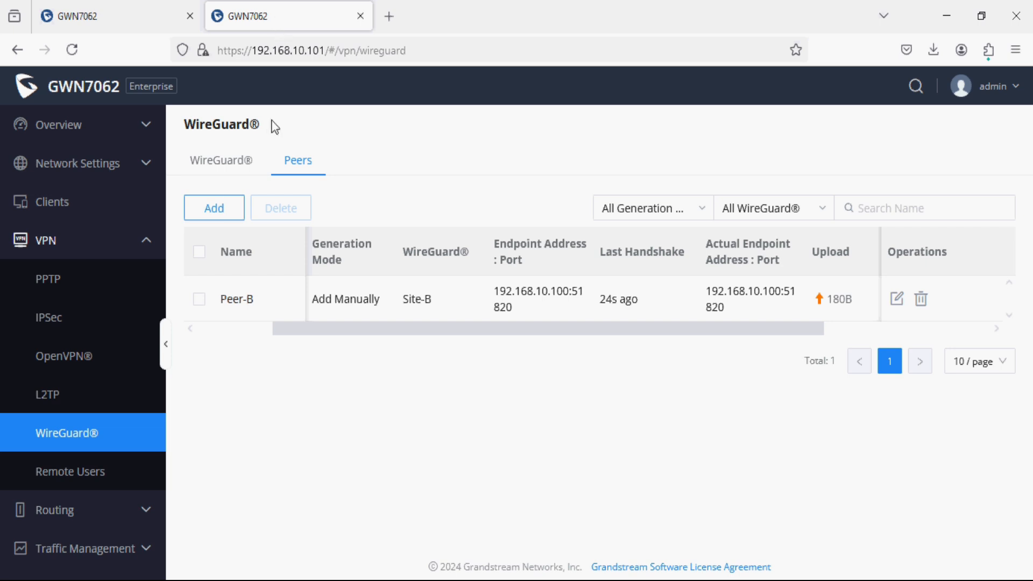
pyautogui.click(81, 163)
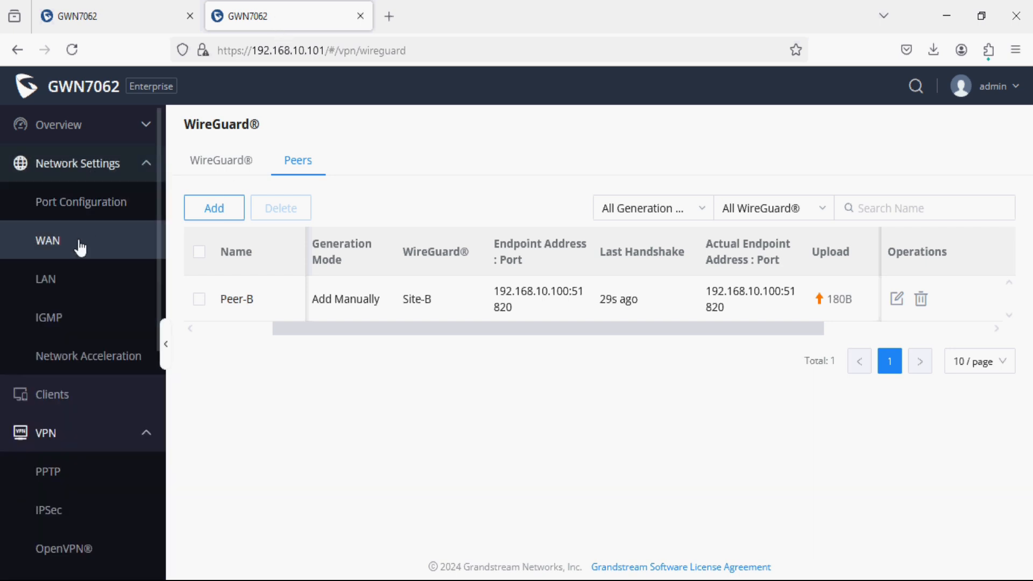
pyautogui.click(65, 283)
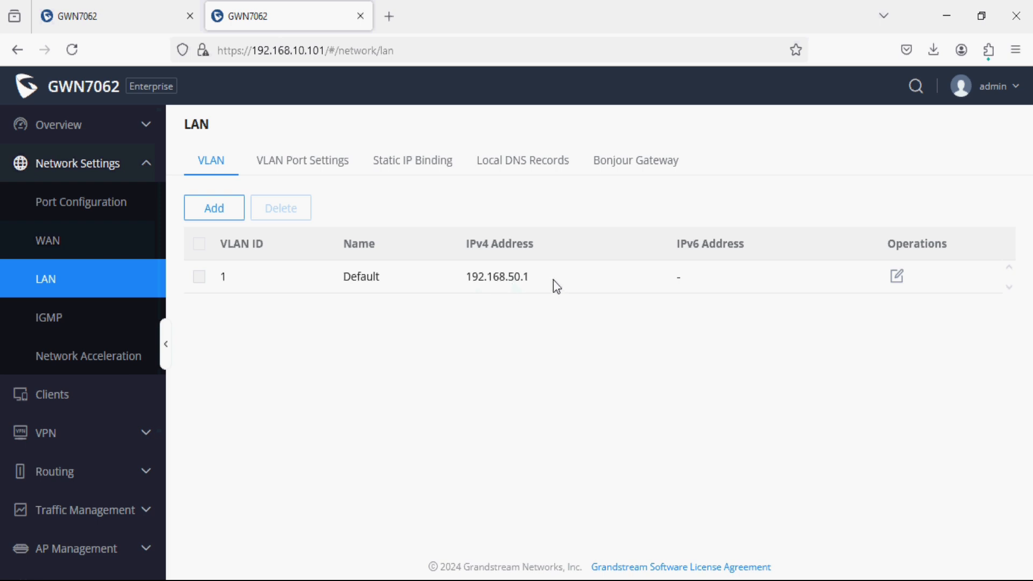
# On Site-B, open the Clients list and view the desktop client at 192.168.50.10.
pyautogui.moveTo(553, 280); pyautogui.dragTo(453, 280)
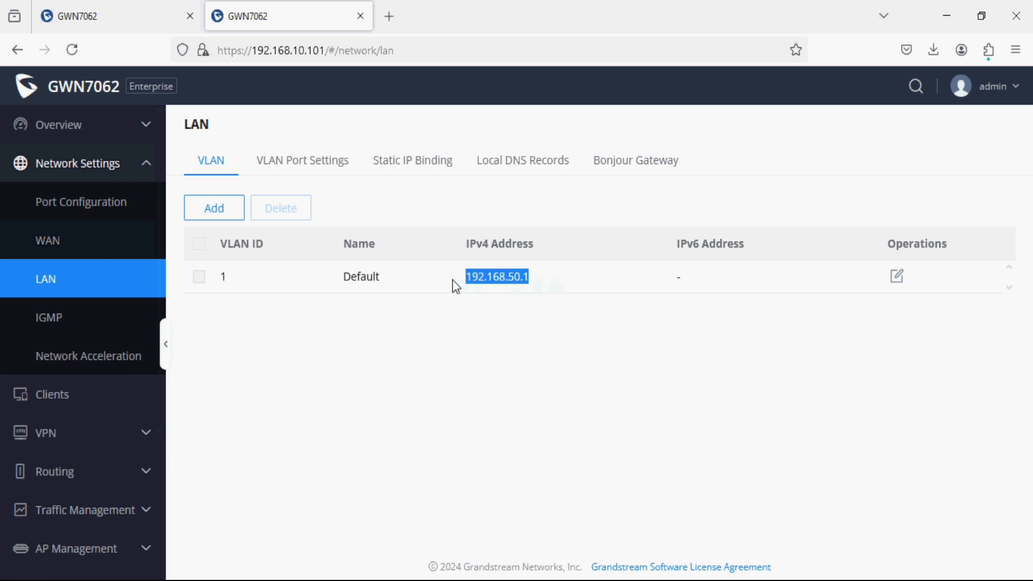
pyautogui.click(130, 398)
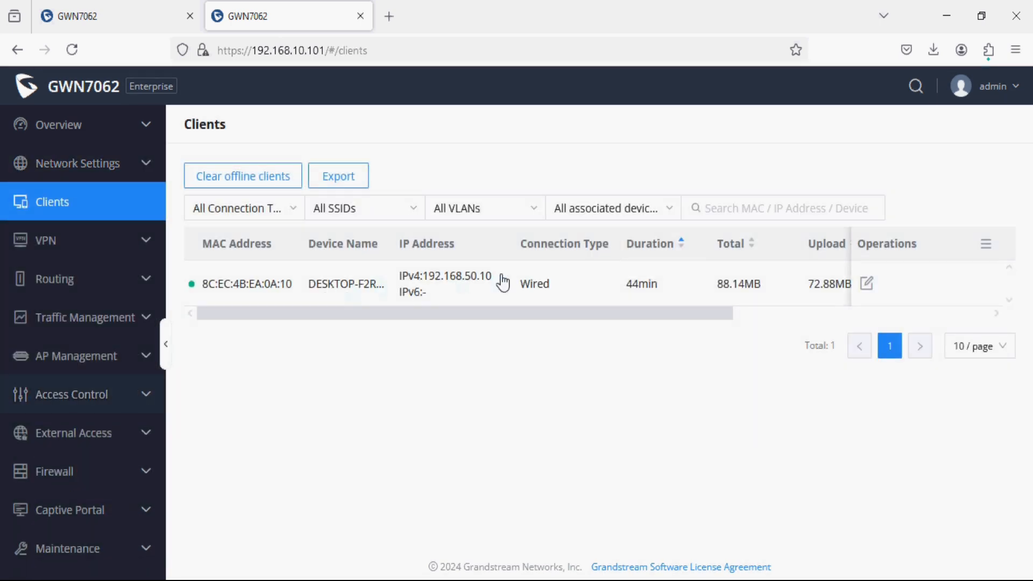
pyautogui.moveTo(501, 280); pyautogui.dragTo(427, 284)
pyautogui.click(425, 289)
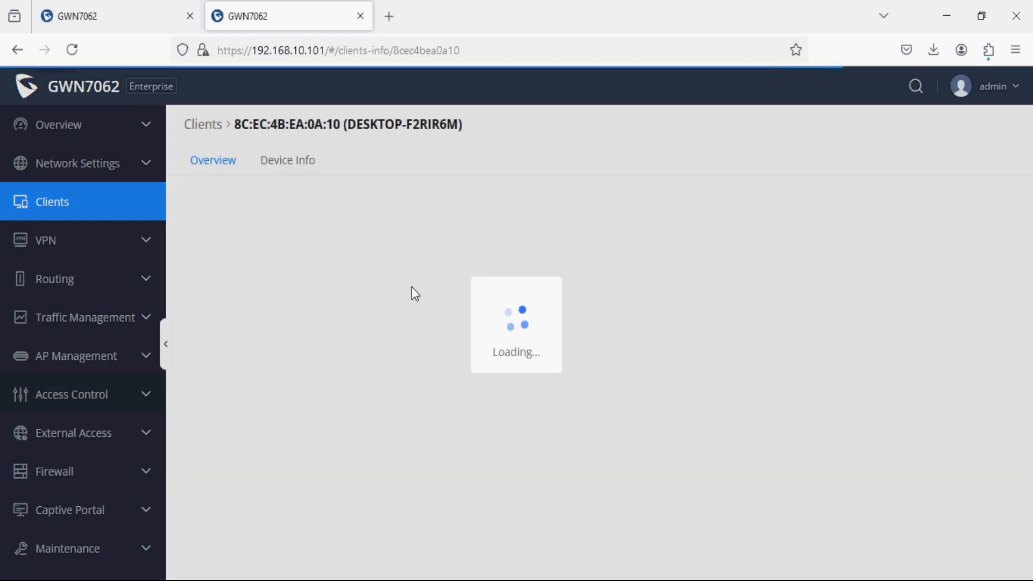
# On Site-A, view the GRP2601P phone's client details, then return to its Clients list.
pyautogui.click(123, 12)
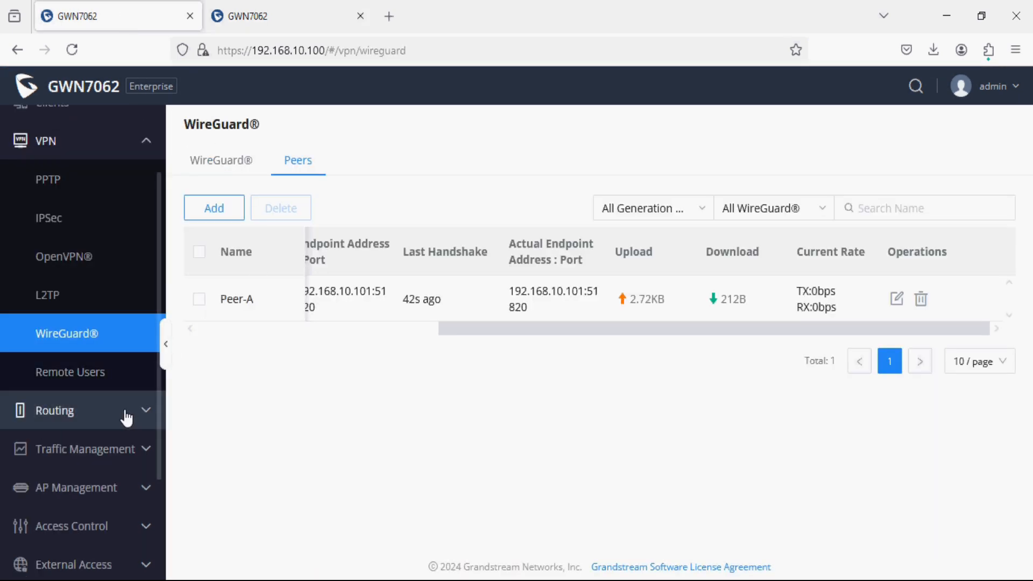
pyautogui.scroll(3, 97, 415)
pyautogui.click(75, 204)
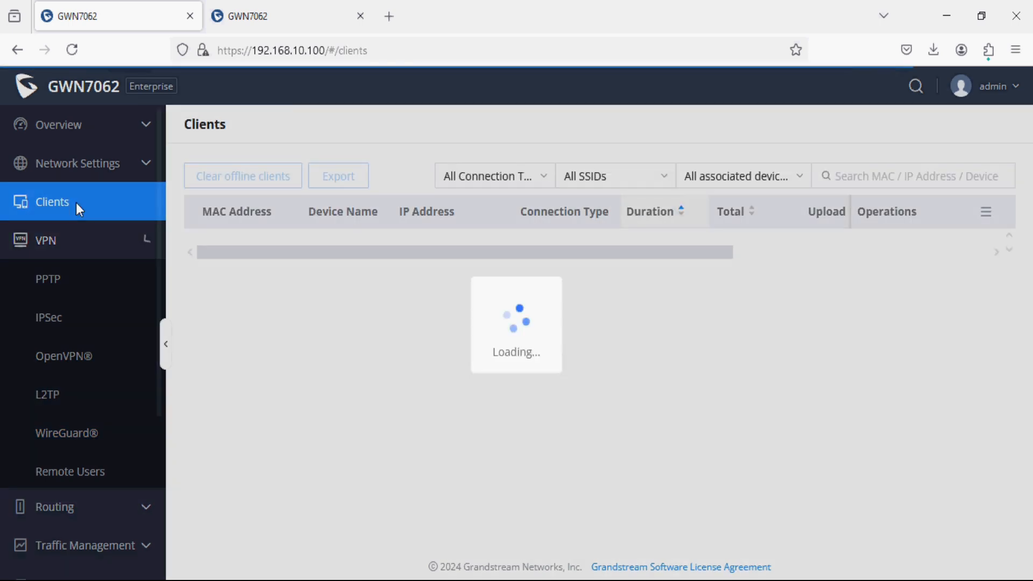
pyautogui.moveTo(358, 285); pyautogui.dragTo(307, 297)
pyautogui.click(307, 297)
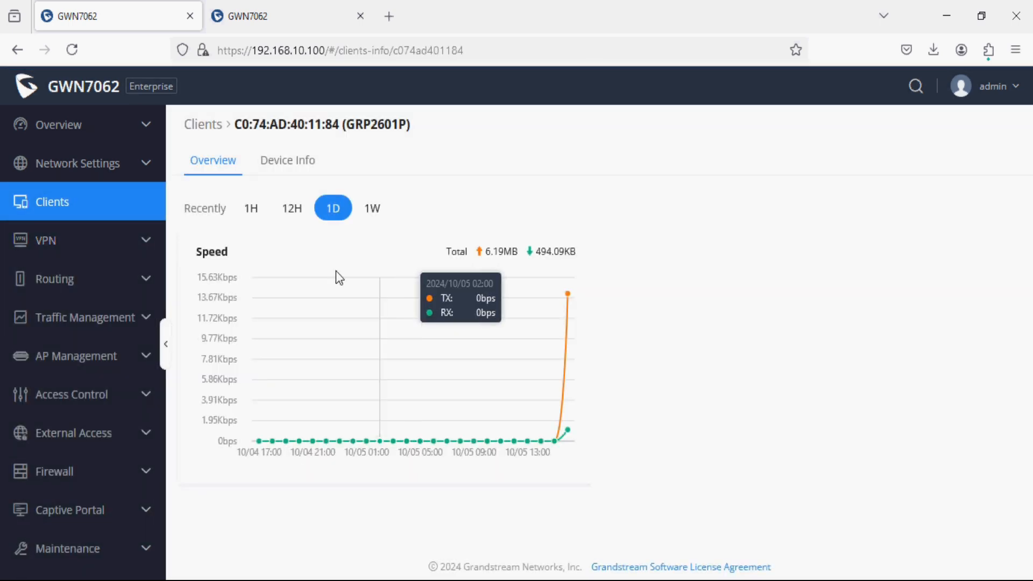
pyautogui.click(134, 202)
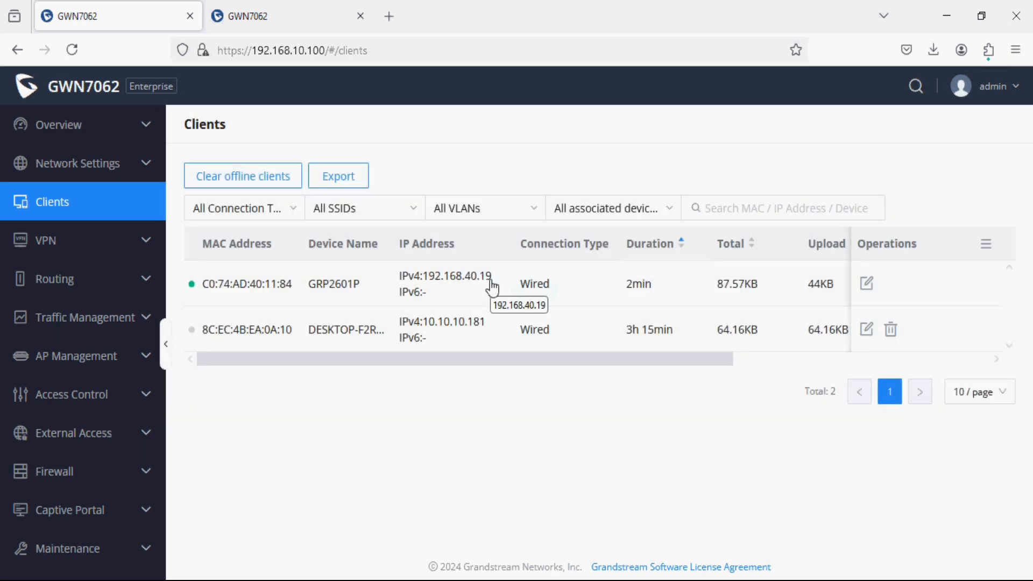
# Run 'ping 192.168.40.19 -t' from the Run dialog, narrow the console, and open a new browser tab.
pyautogui.moveTo(297, 28)
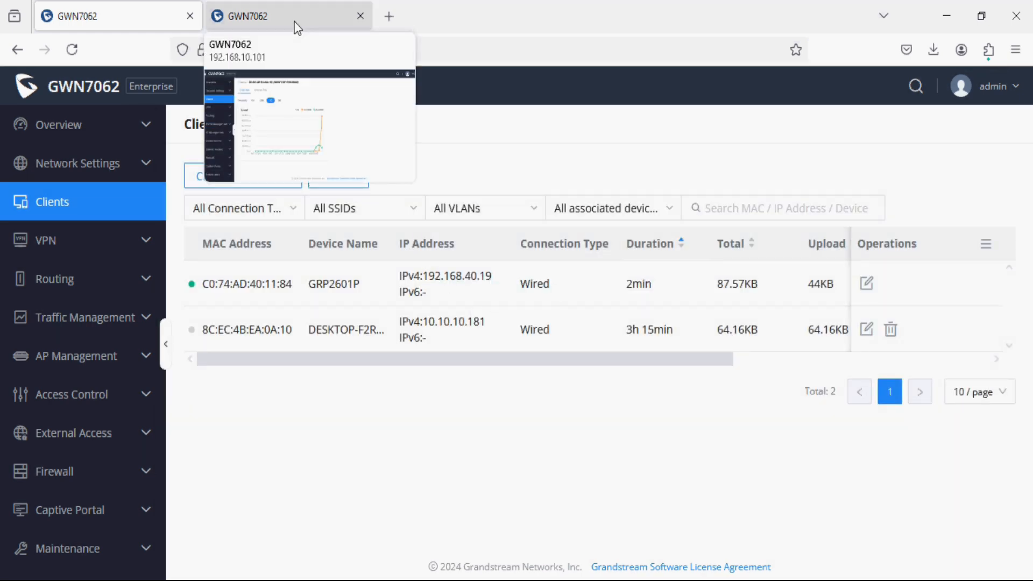
pyautogui.press('super+r')
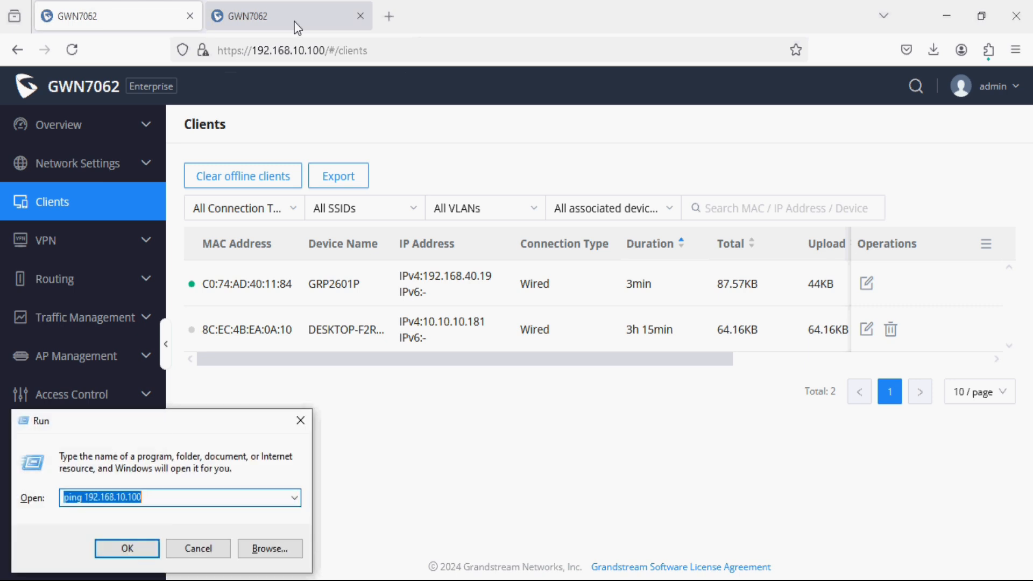
pyautogui.write('pi')
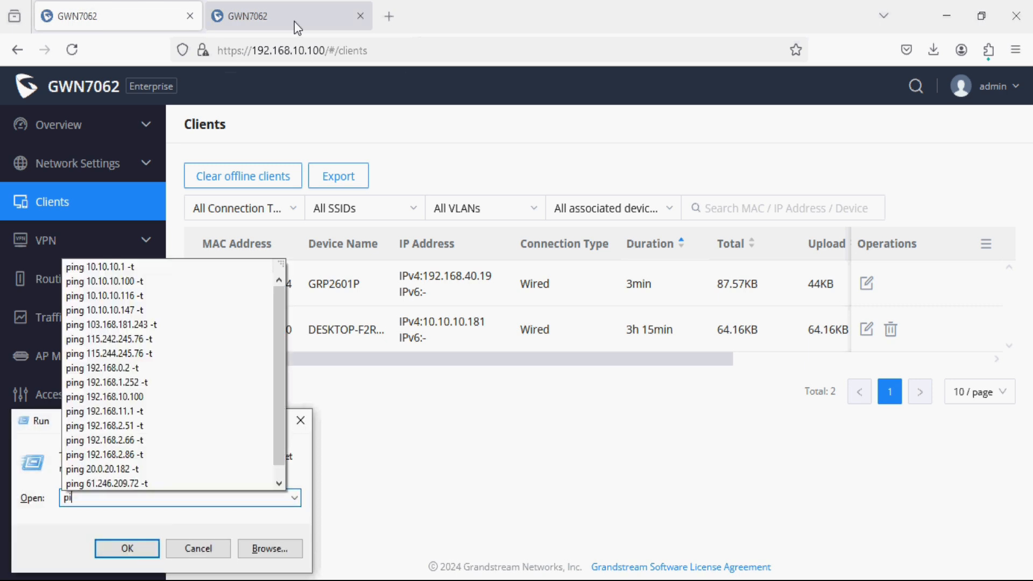
pyautogui.write('ng 192.168')
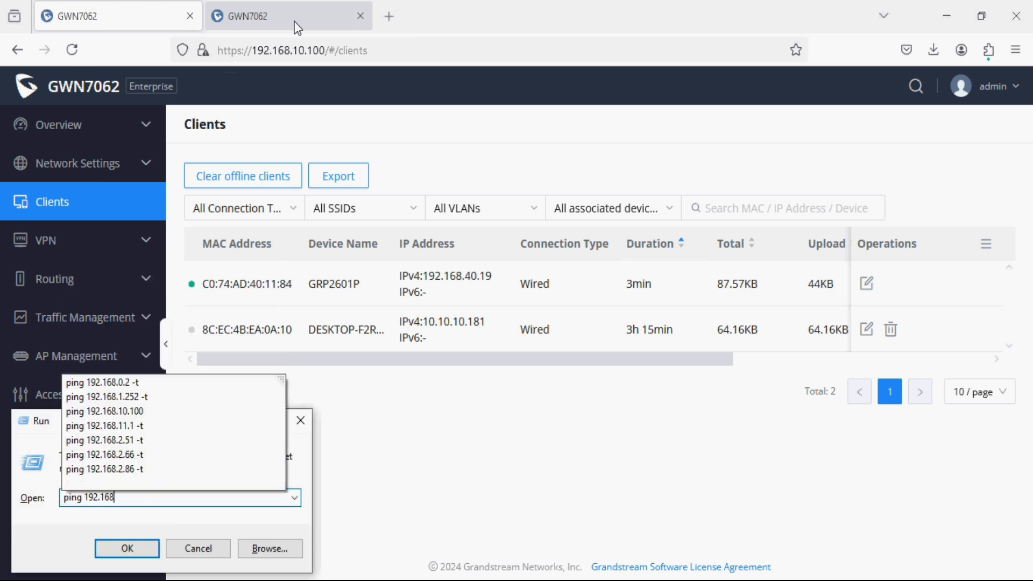
pyautogui.write('.40.19')
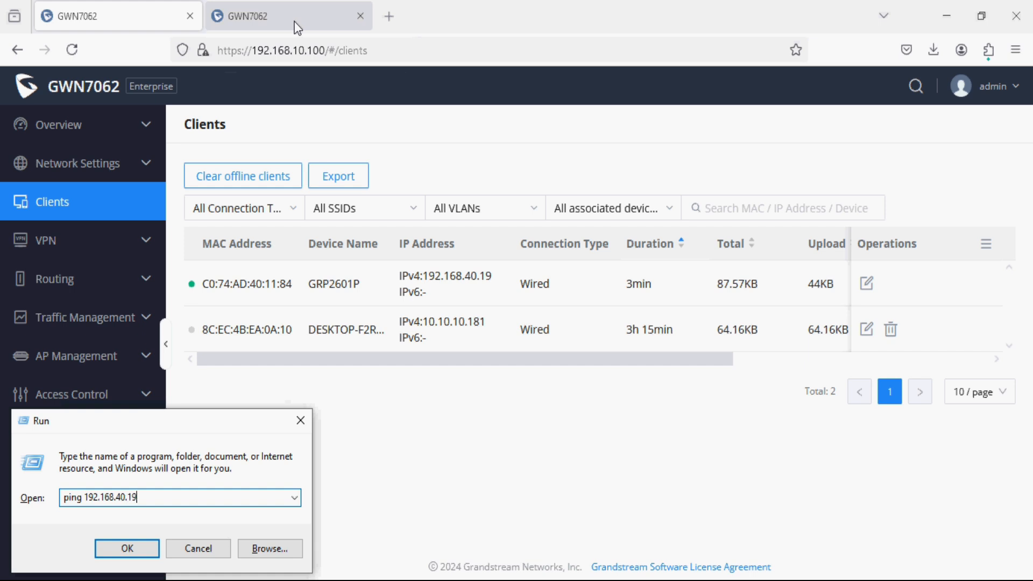
pyautogui.write(' -t')
pyautogui.press('Return')
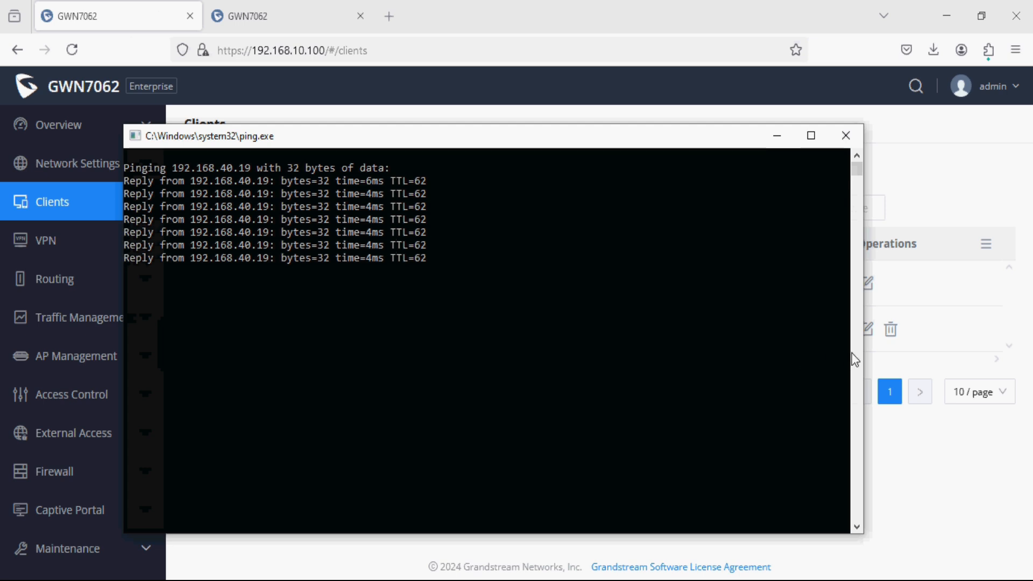
pyautogui.moveTo(865, 359); pyautogui.dragTo(572, 348)
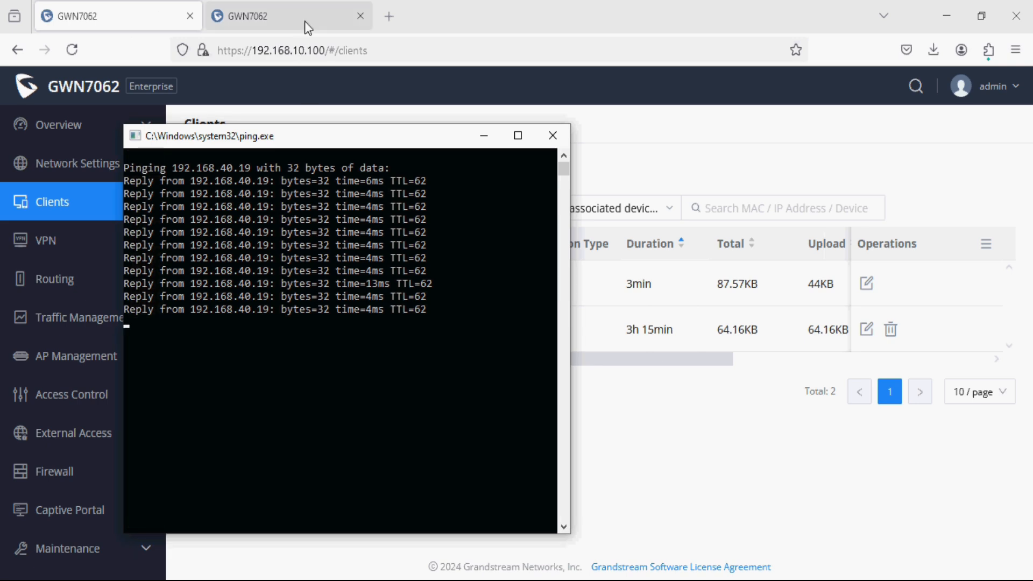
pyautogui.click(394, 17)
# Log in to the GRP2601P phone's web UI at 192.168.40.19 with the admin username and password.
pyautogui.write('192.168.')
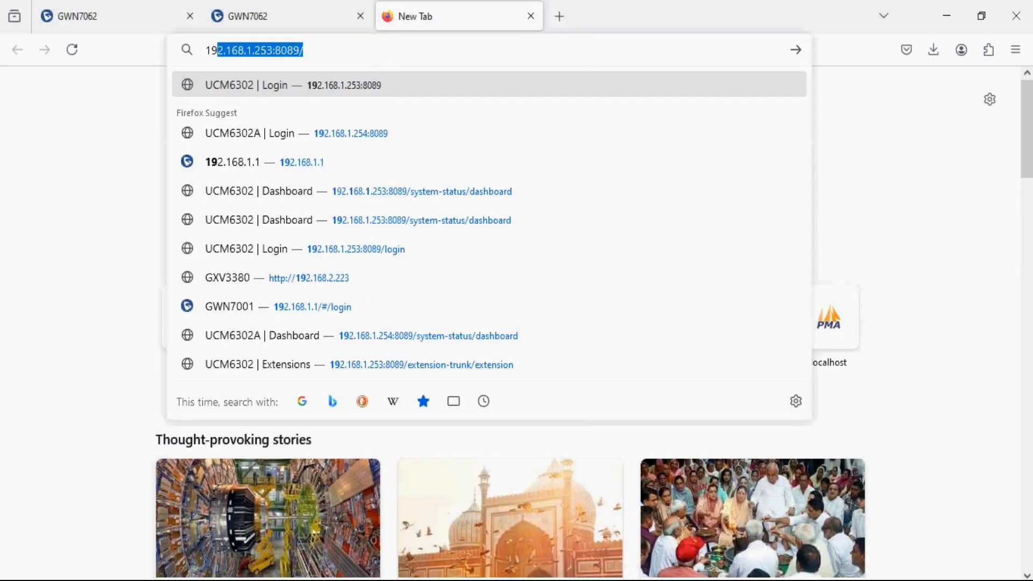
pyautogui.write('40.19')
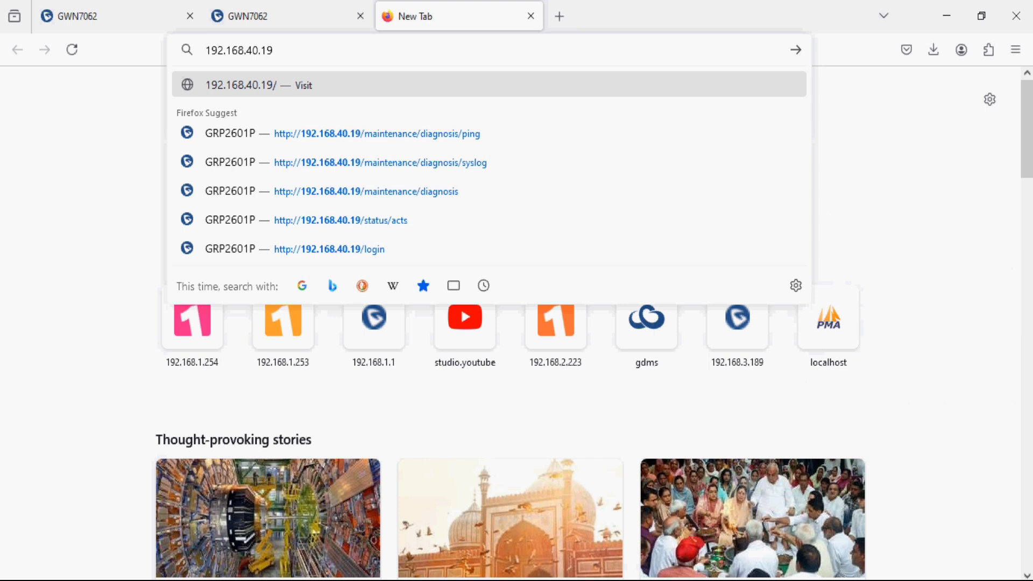
pyautogui.press('Return')
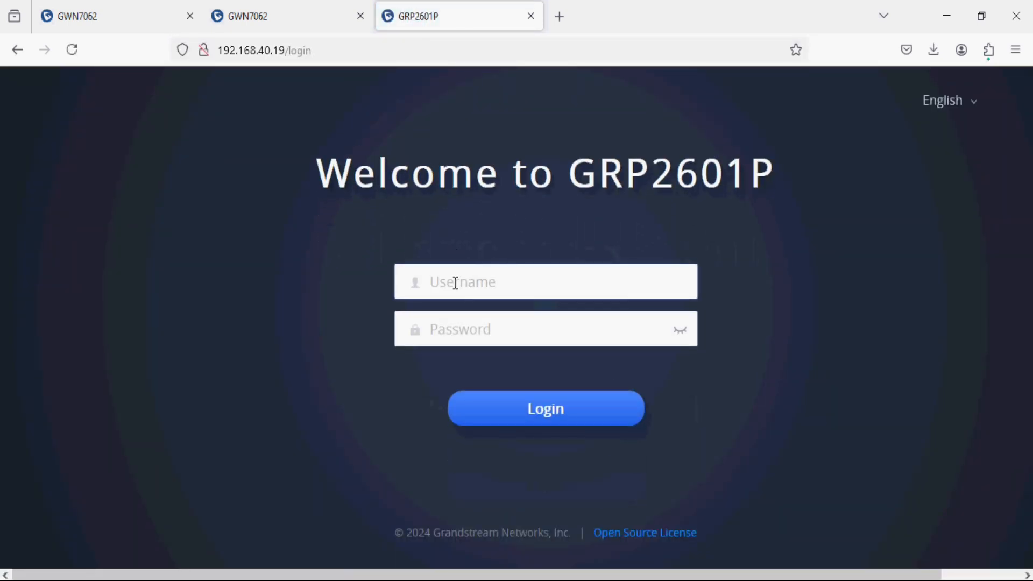
pyautogui.click(455, 283)
pyautogui.write('admin')
pyautogui.press('Tab')
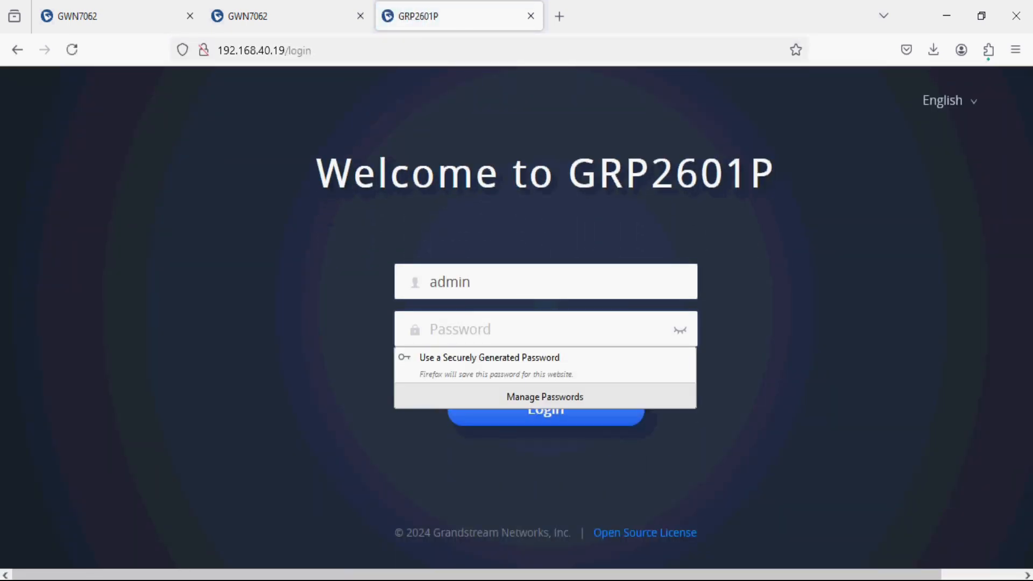
pyautogui.write('adm')
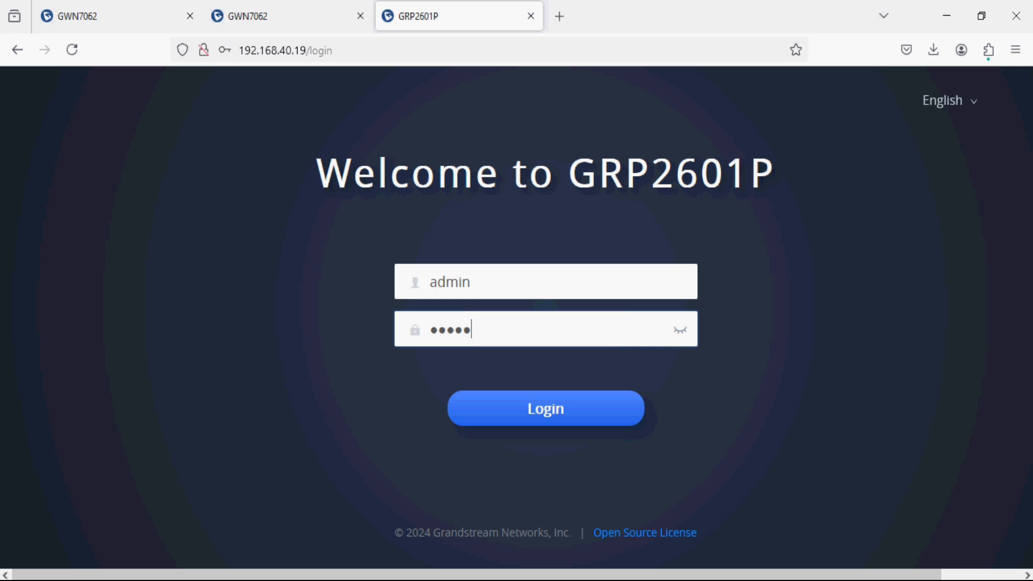
pyautogui.write('in')
pyautogui.click(525, 405)
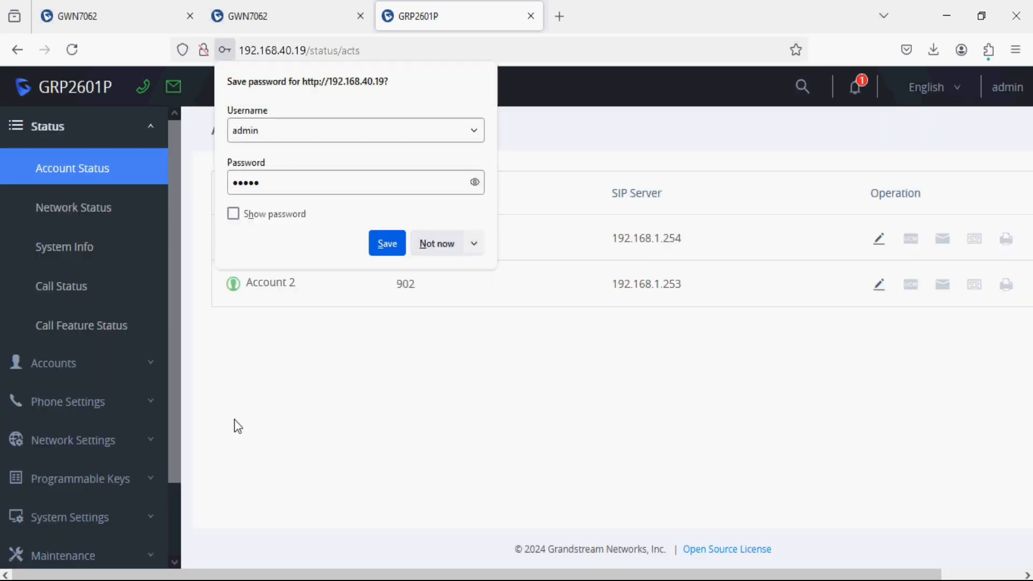
# Open the phone's Maintenance > System Diagnostics > Ping tool, then return to the second router's tab.
pyautogui.scroll(-3, 81, 511)
pyautogui.click(80, 476)
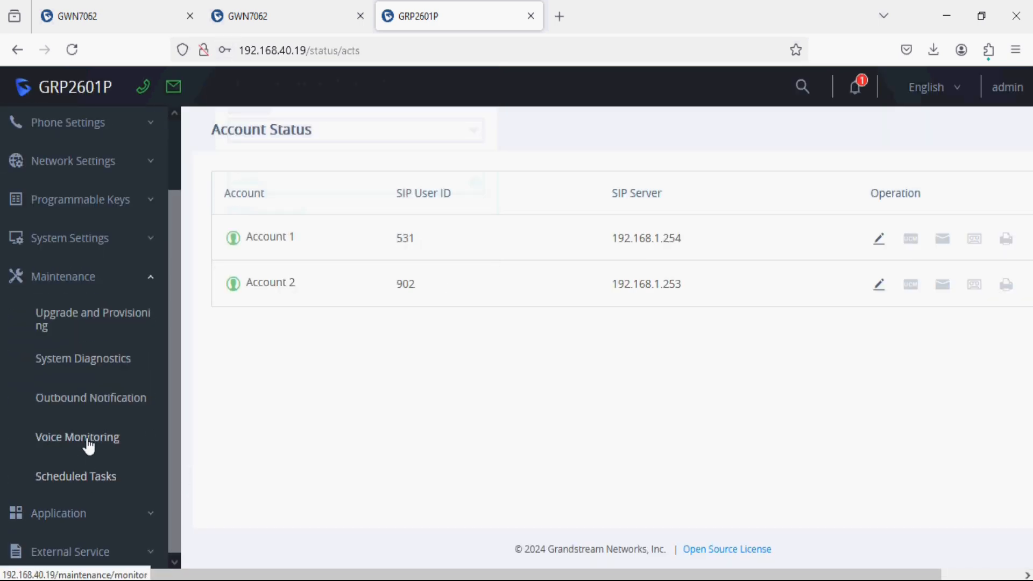
pyautogui.click(94, 359)
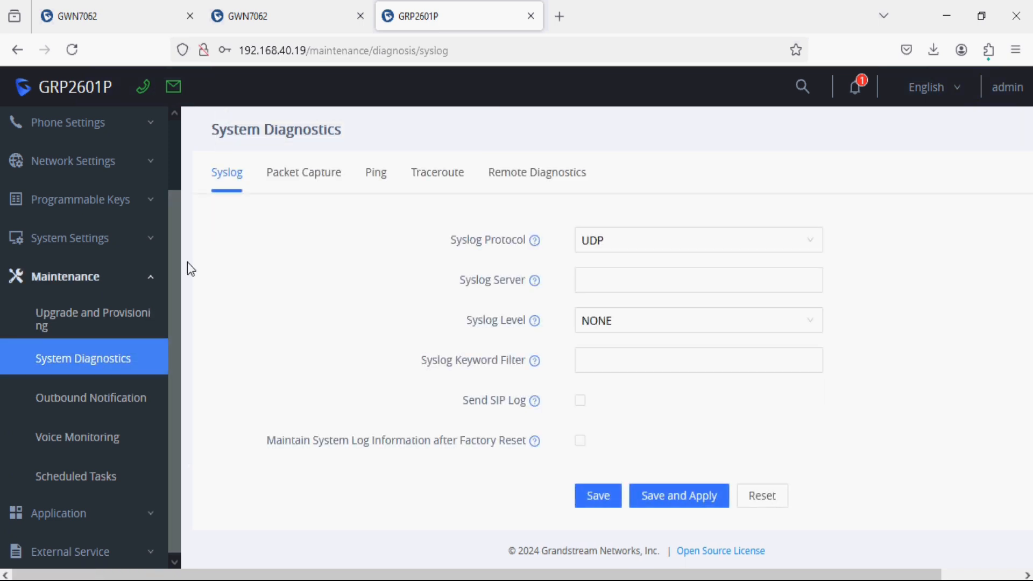
pyautogui.click(371, 175)
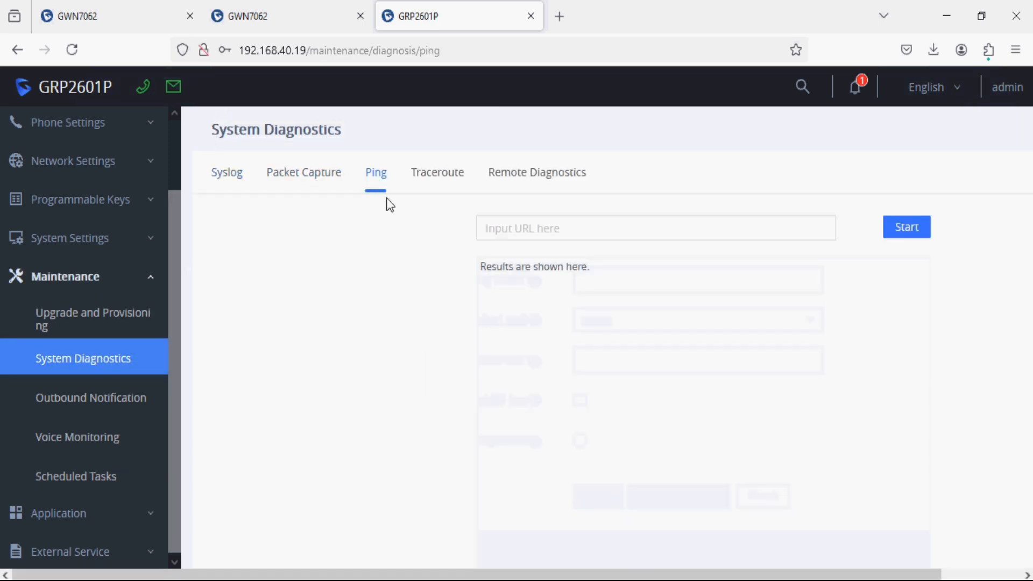
pyautogui.click(300, 21)
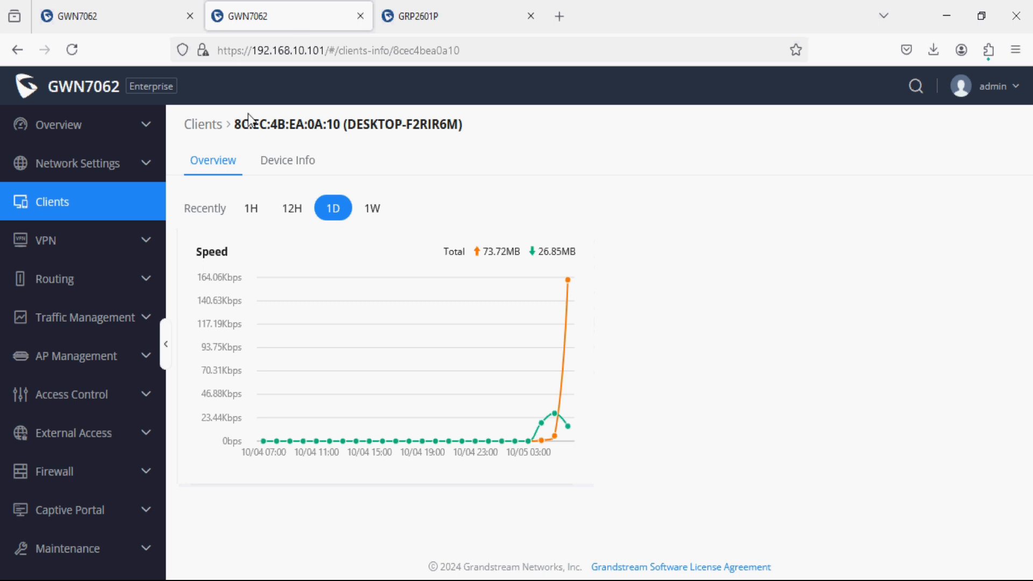
# Ping 192.168.50.10 from the phone, getting 7 of 7 replies with 0% packet loss.
pyautogui.click(112, 203)
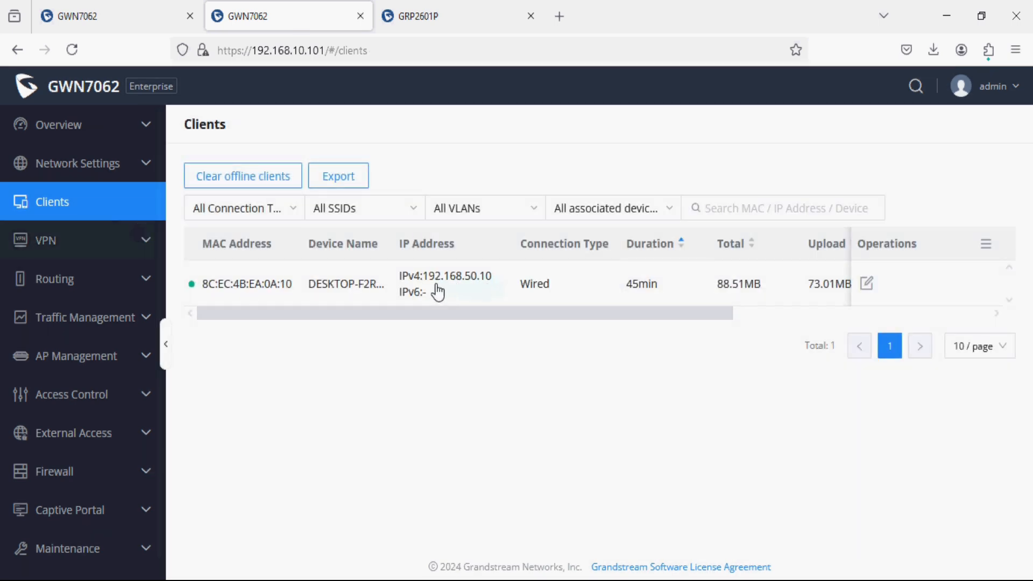
pyautogui.click(472, 16)
pyautogui.click(496, 231)
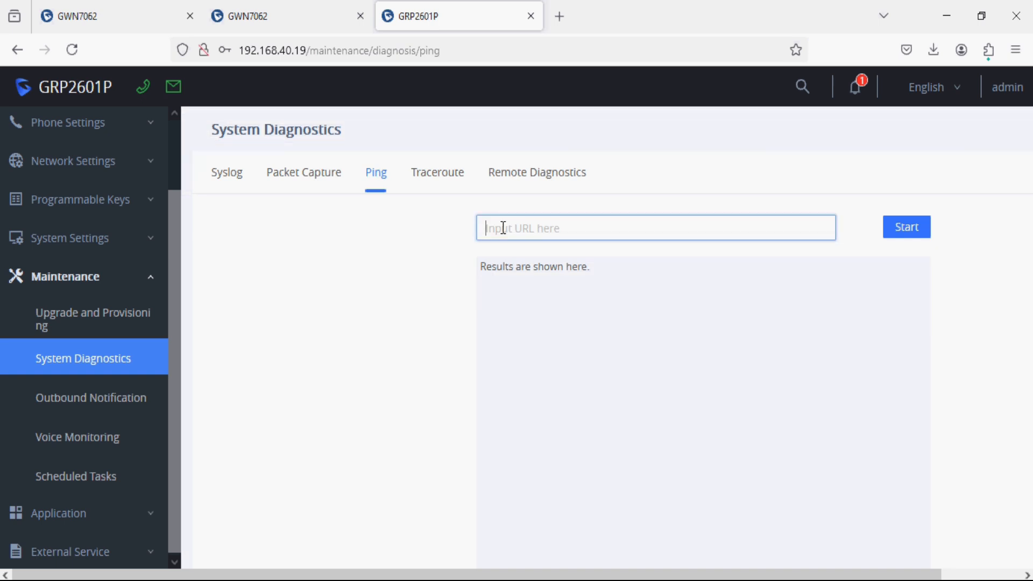
pyautogui.write('192.168.50.10')
pyautogui.click(897, 227)
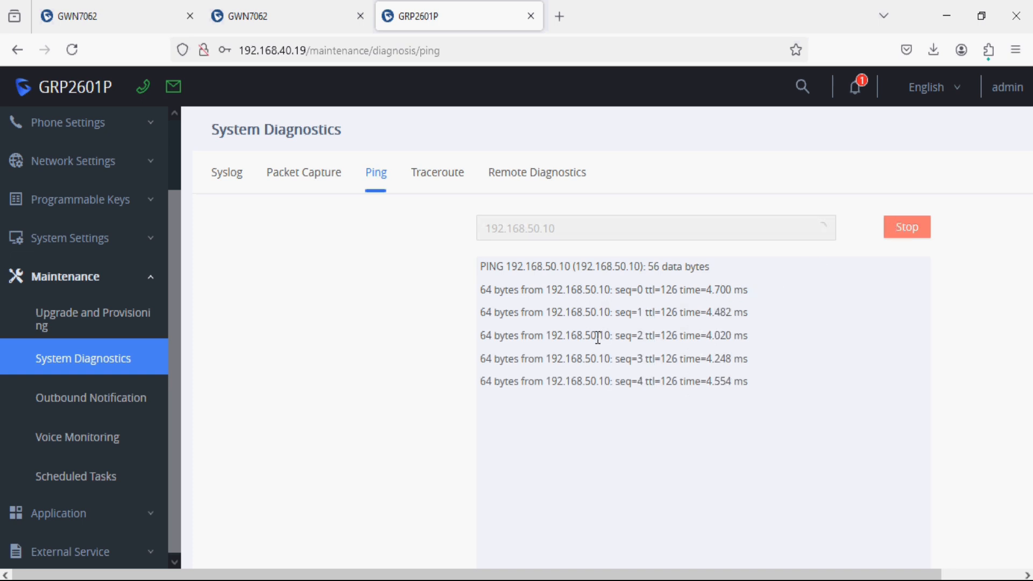
pyautogui.click(909, 231)
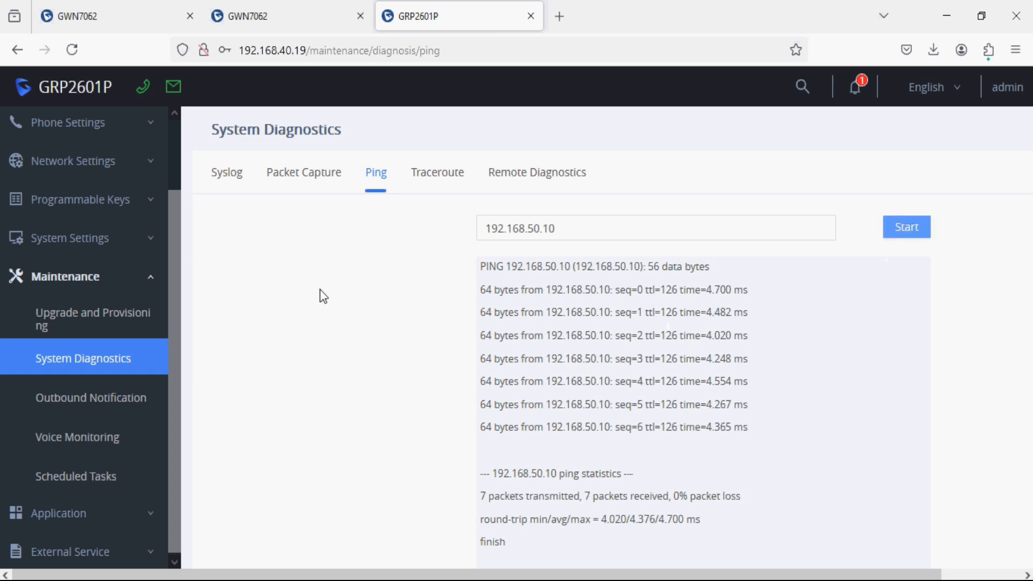
pyautogui.click(265, 12)
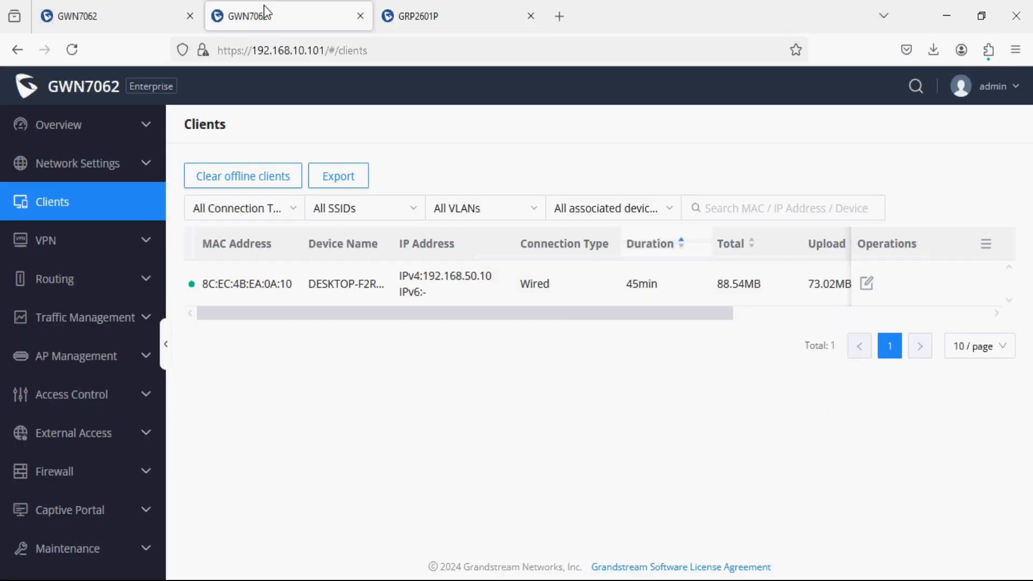
# Disable the Site-B WireGuard tunnel on 192.168.10.101 under VPN > WireGuard, confirming the prompt.
pyautogui.click(143, 163)
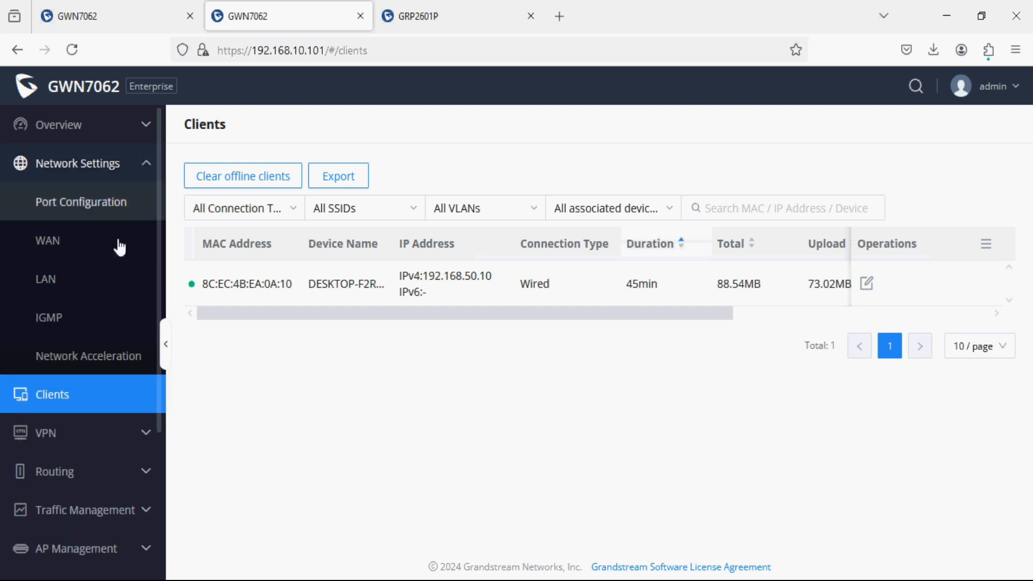
pyautogui.click(95, 432)
pyautogui.scroll(-3, 93, 415)
pyautogui.click(112, 438)
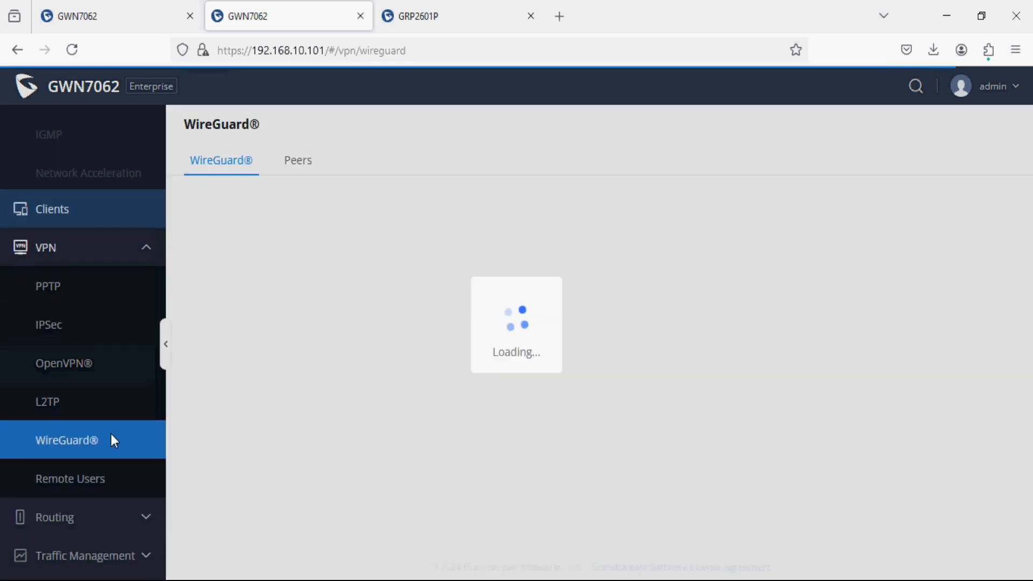
pyautogui.scroll(-3, 112, 441)
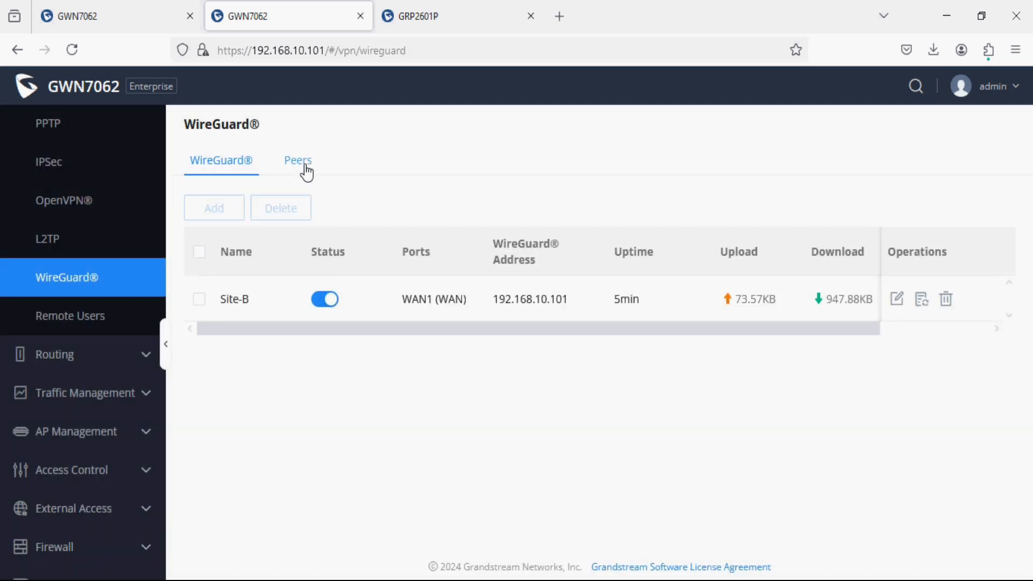
pyautogui.click(326, 301)
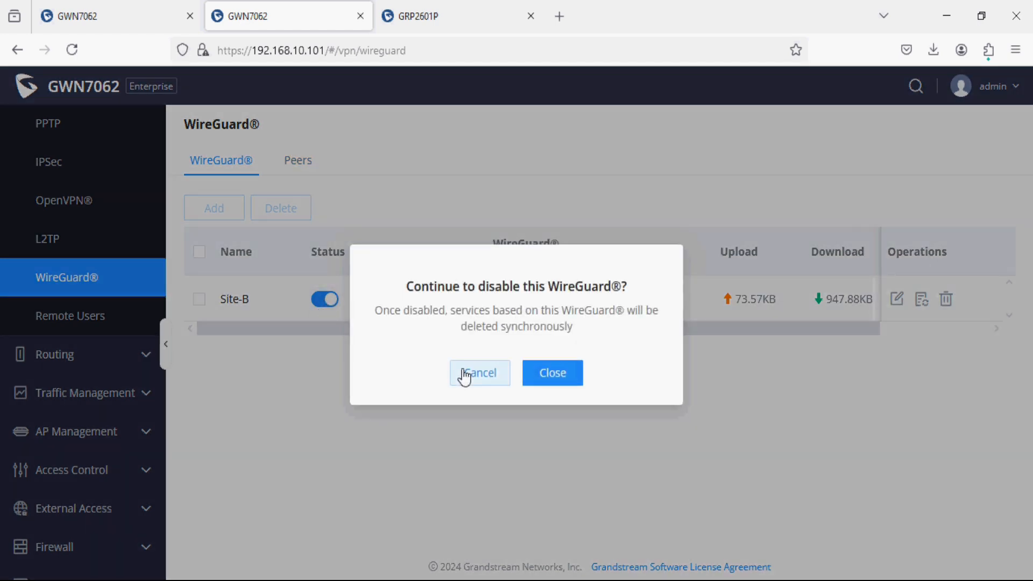
pyautogui.click(463, 374)
pyautogui.click(328, 303)
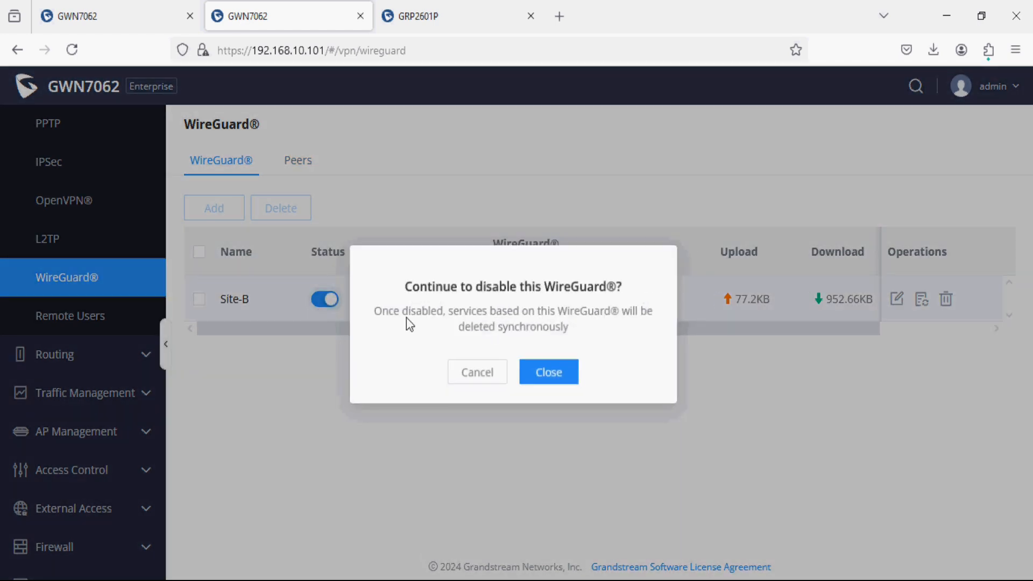
pyautogui.click(535, 374)
pyautogui.click(149, 18)
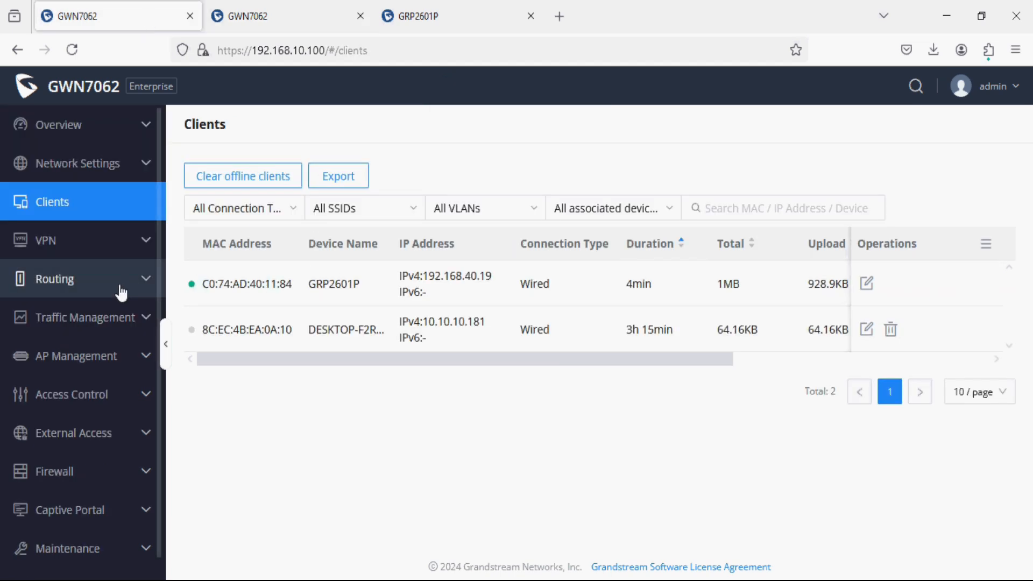
# Disable the Site-A WireGuard tunnel under VPN > WireGuard and confirm.
pyautogui.scroll(-1, 118, 312)
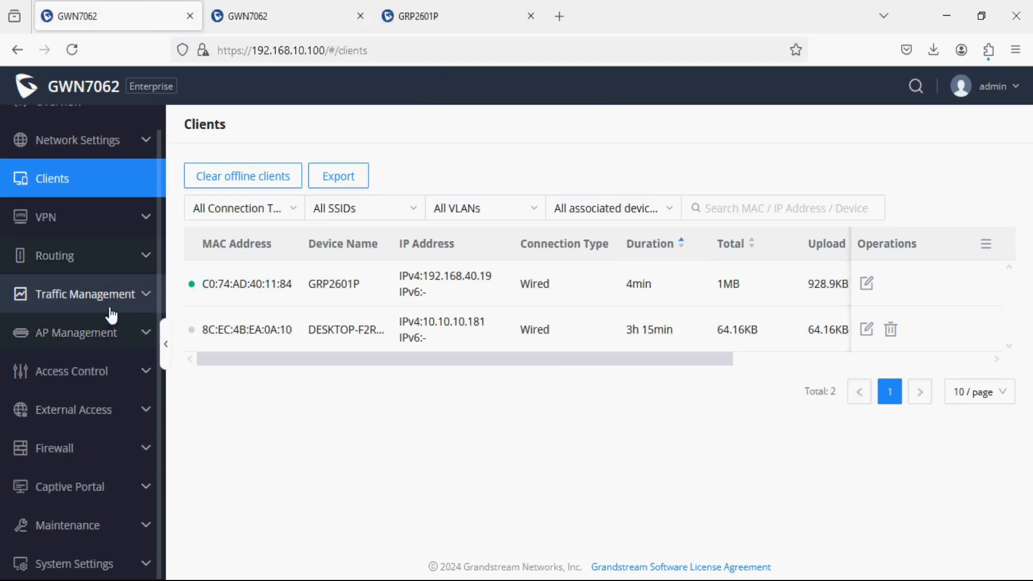
pyautogui.scroll(1, 111, 315)
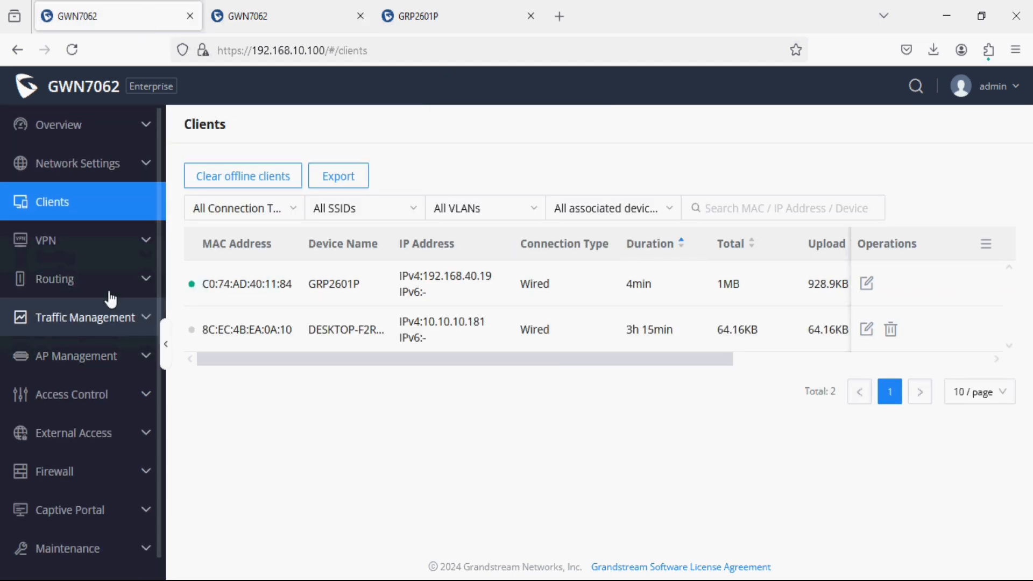
pyautogui.click(107, 240)
pyautogui.scroll(-3, 116, 319)
pyautogui.click(102, 370)
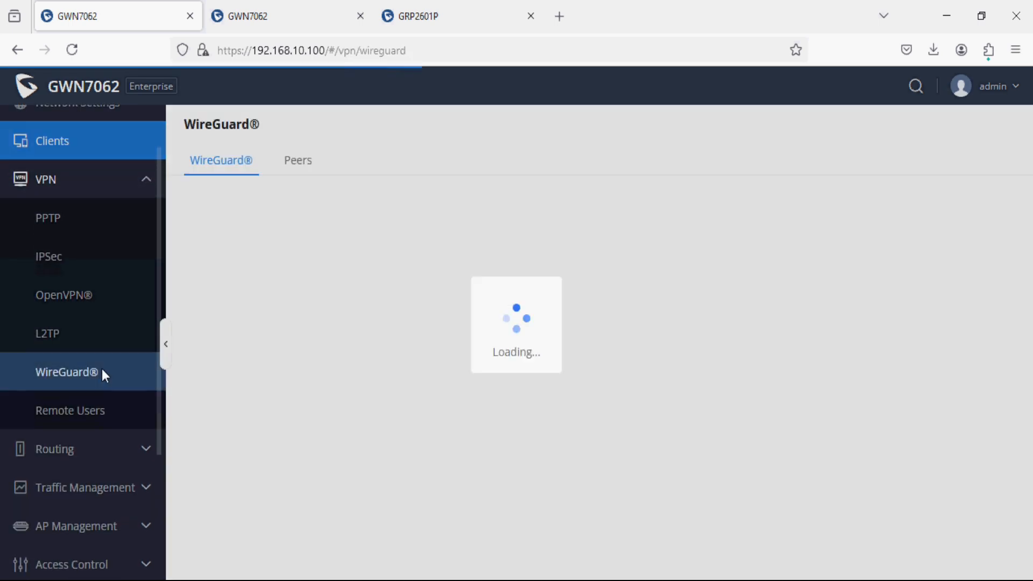
pyautogui.click(331, 300)
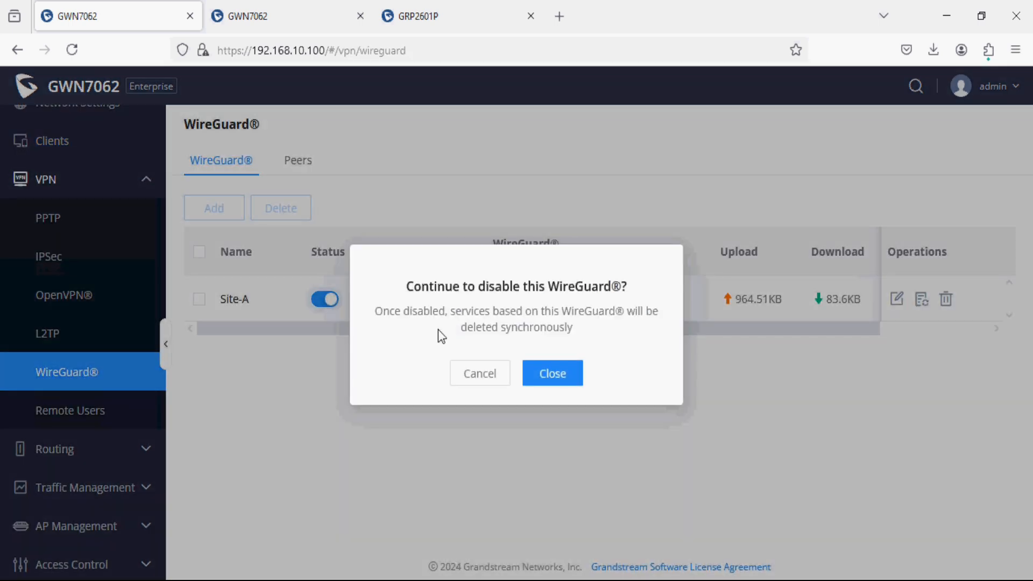
pyautogui.click(543, 373)
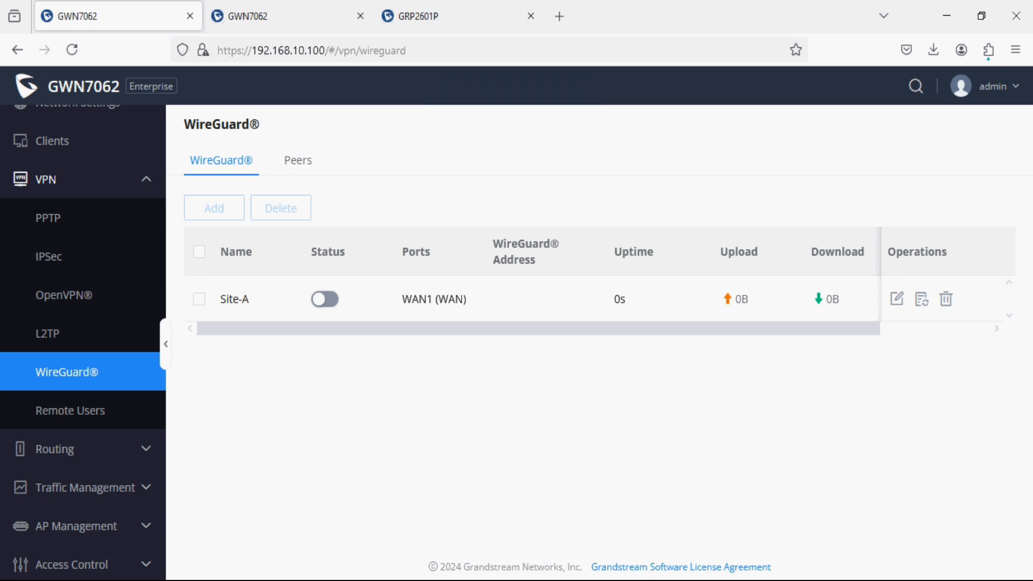
# Verify pings to 192.168.40.19 time out and the phone page won't reload, then re-enable Site-B.
pyautogui.click(634, 580)
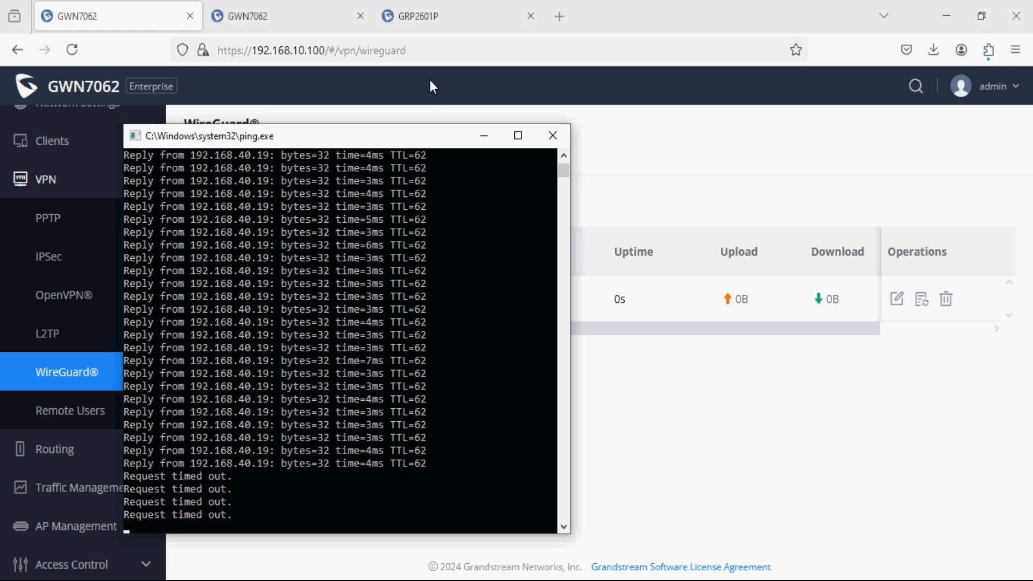
pyautogui.click(451, 17)
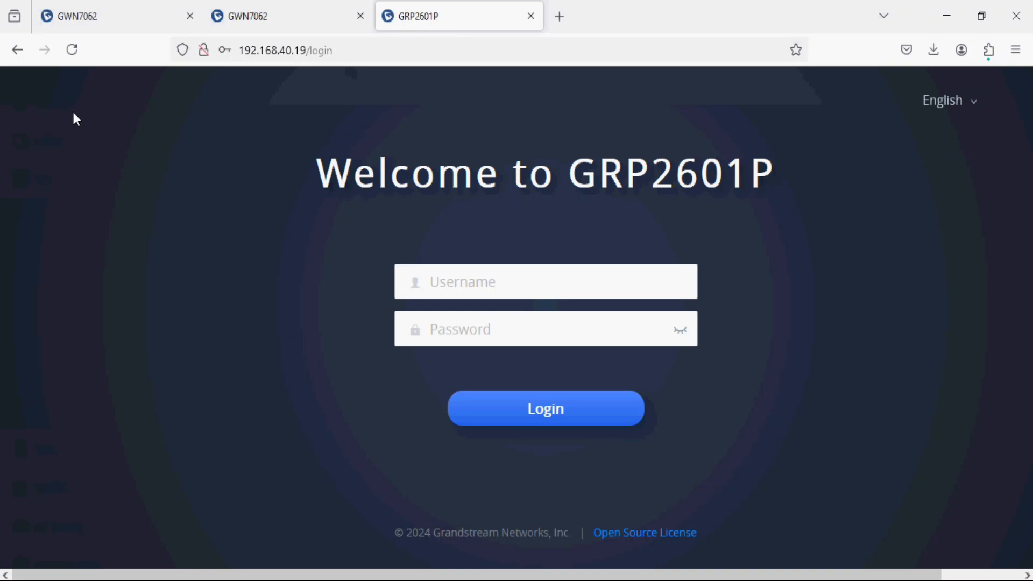
pyautogui.click(78, 60)
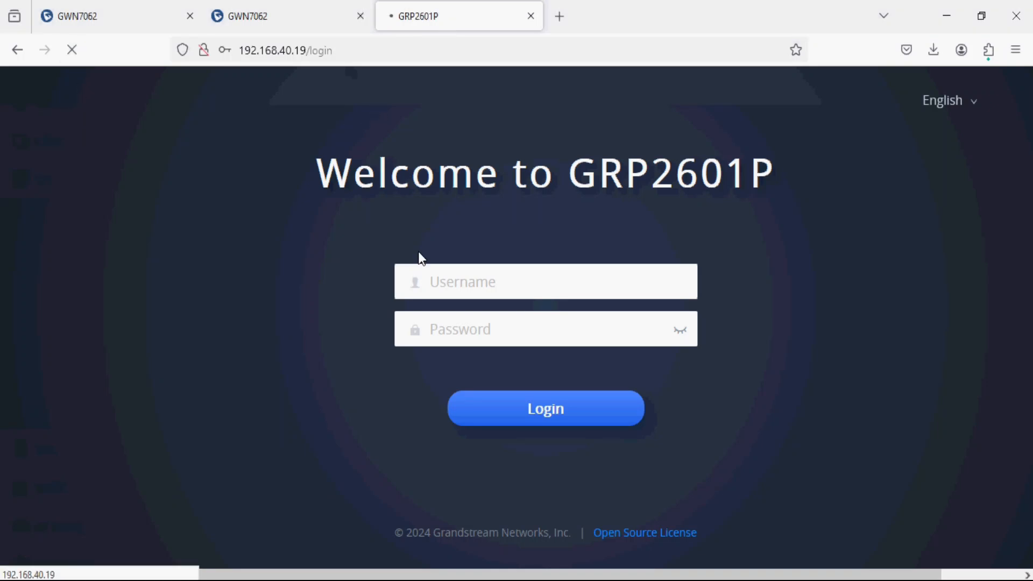
pyautogui.hotkey('alt', 'Tab')
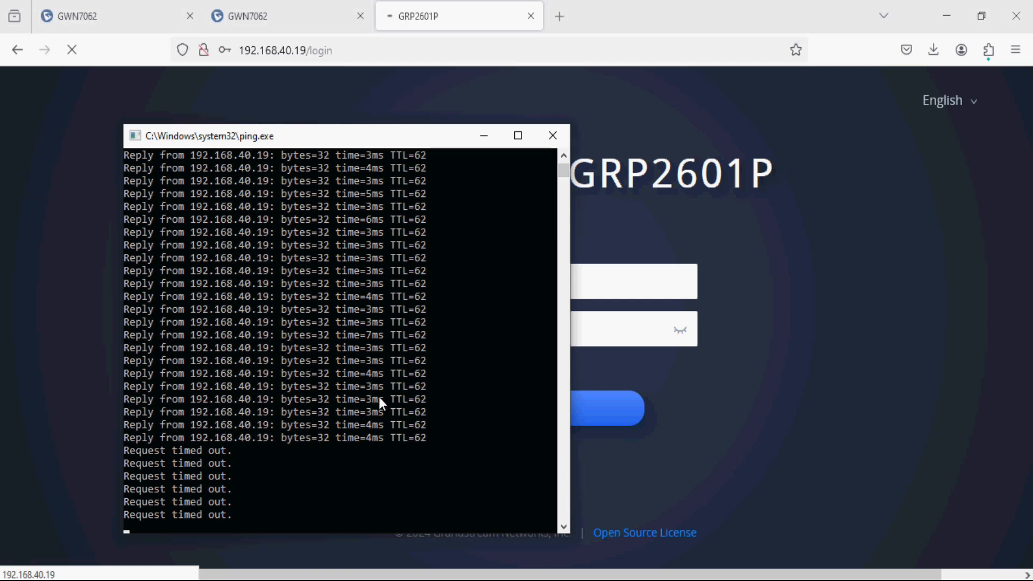
pyautogui.click(83, 99)
pyautogui.click(258, 16)
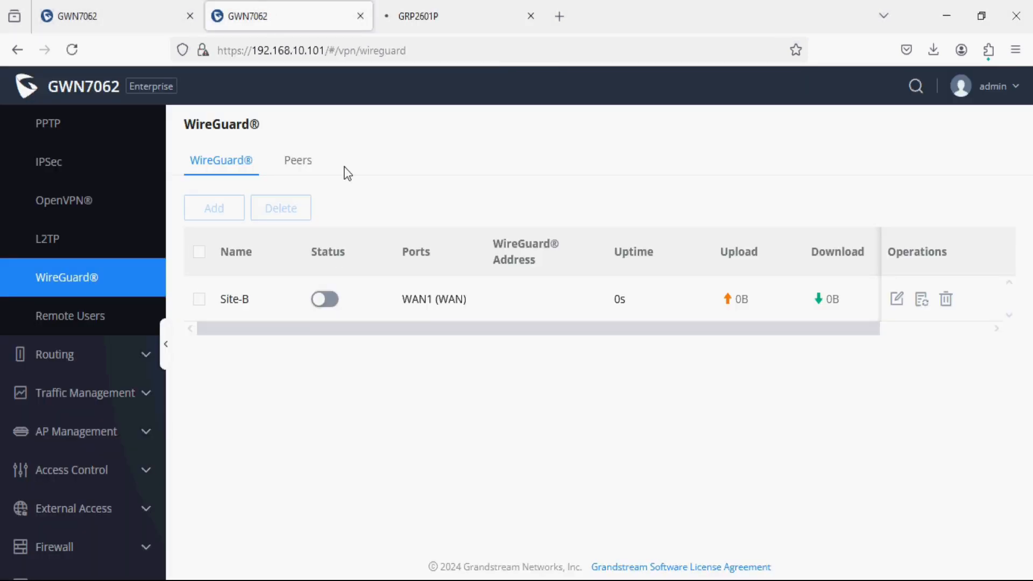
pyautogui.click(321, 299)
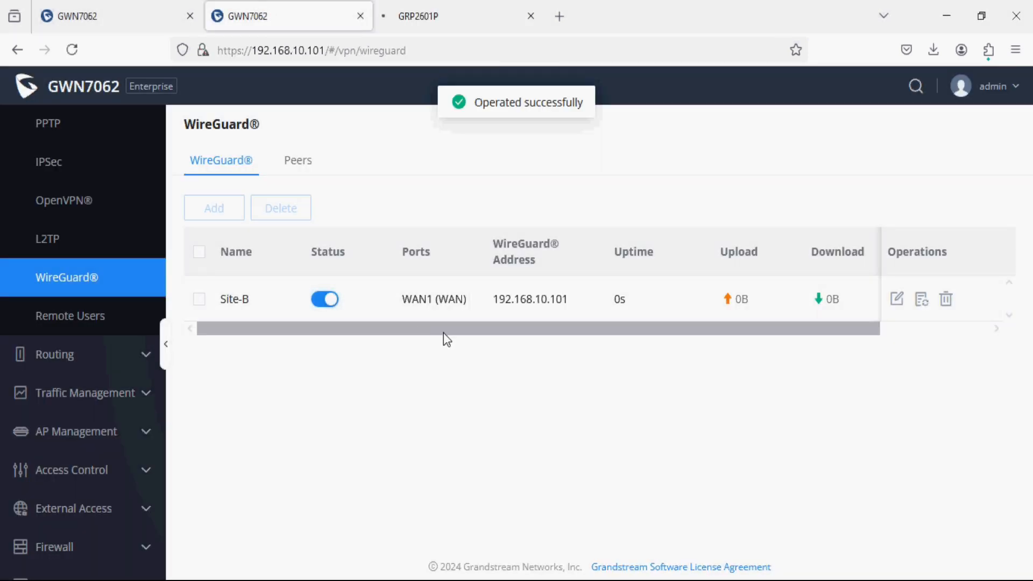
# Switch Site-A's WireGuard tunnel back on and watch pings to 192.168.40.19 resume replying.
pyautogui.click(121, 25)
pyautogui.click(333, 300)
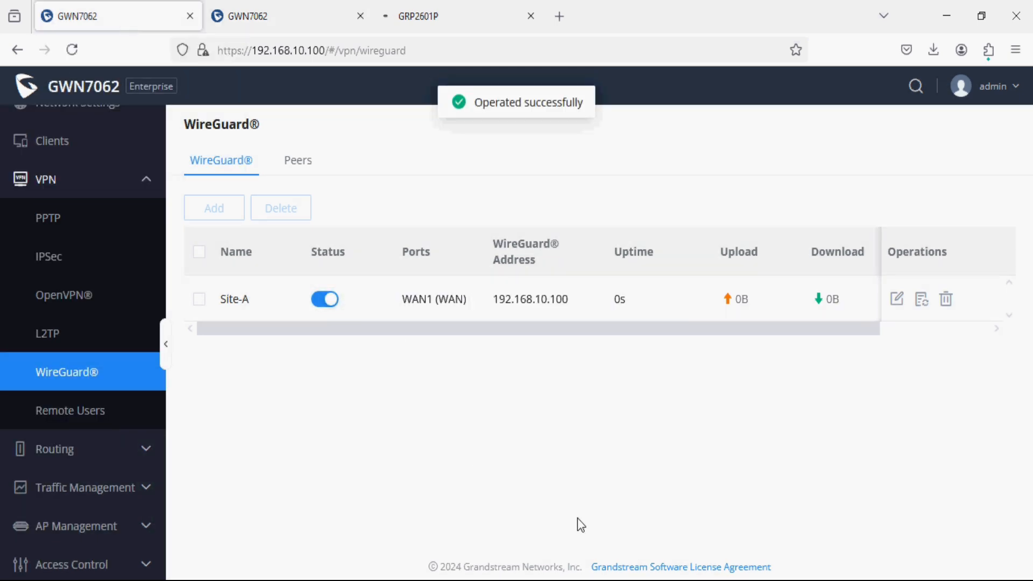
pyautogui.click(582, 580)
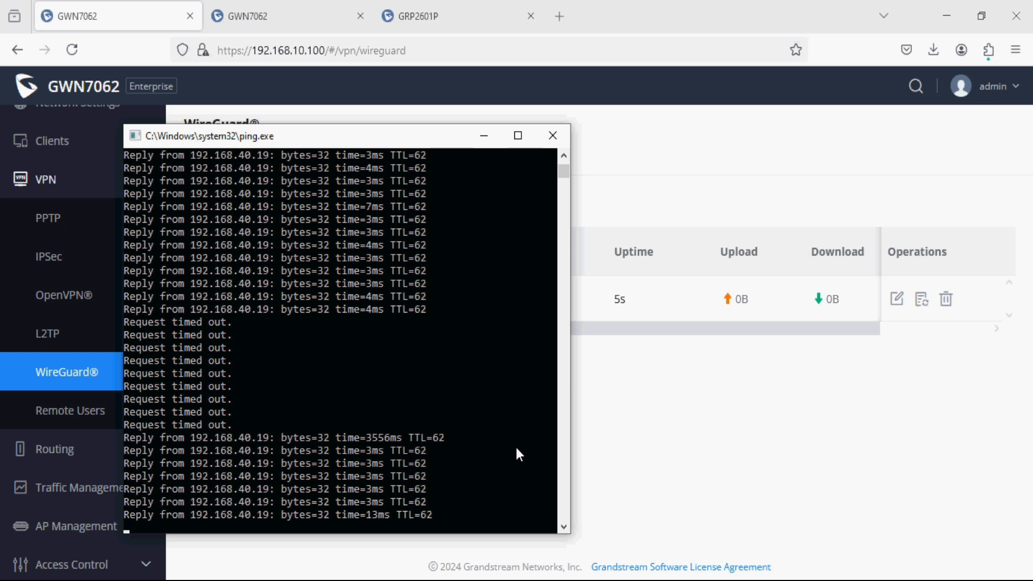
# Reload the GRP2601P login page at 192.168.40.19, then check Site-B's tunnel at 30s uptime.
pyautogui.click(628, 427)
pyautogui.click(417, 18)
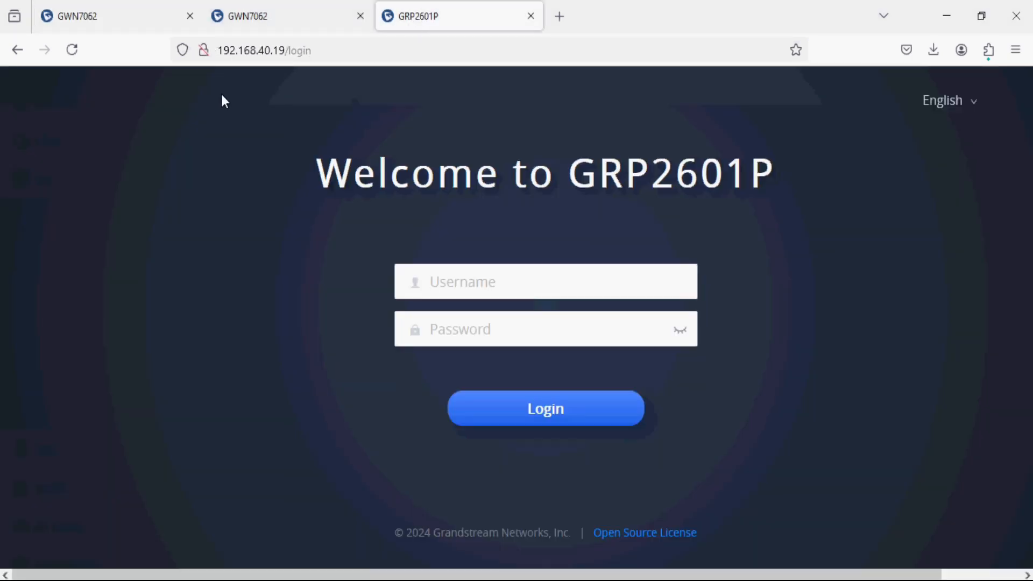
pyautogui.click(71, 49)
pyautogui.click(288, 25)
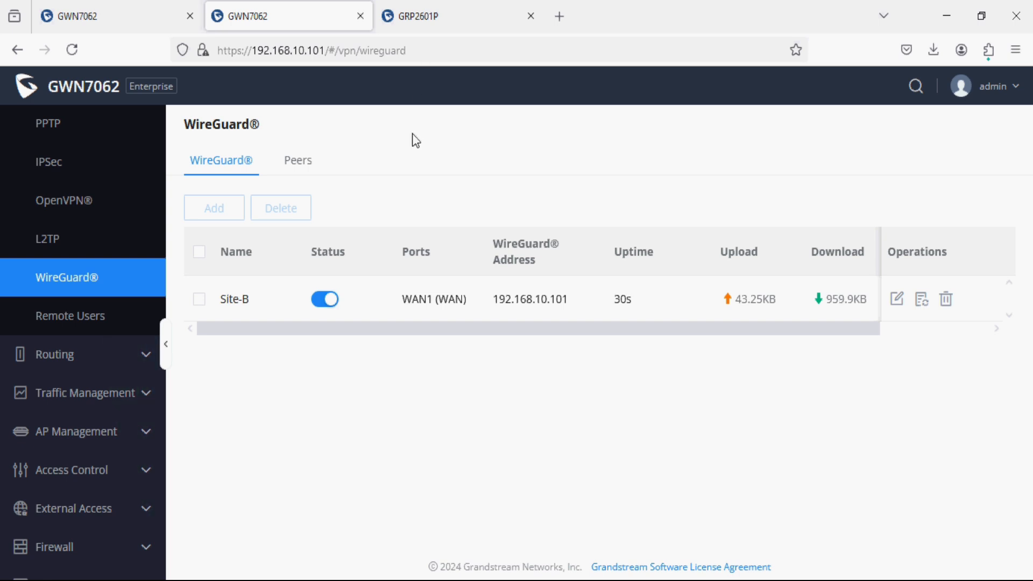
# On Site-A's router, show WAN1 at static IP 192.168.10.100, Connected.
pyautogui.click(128, 14)
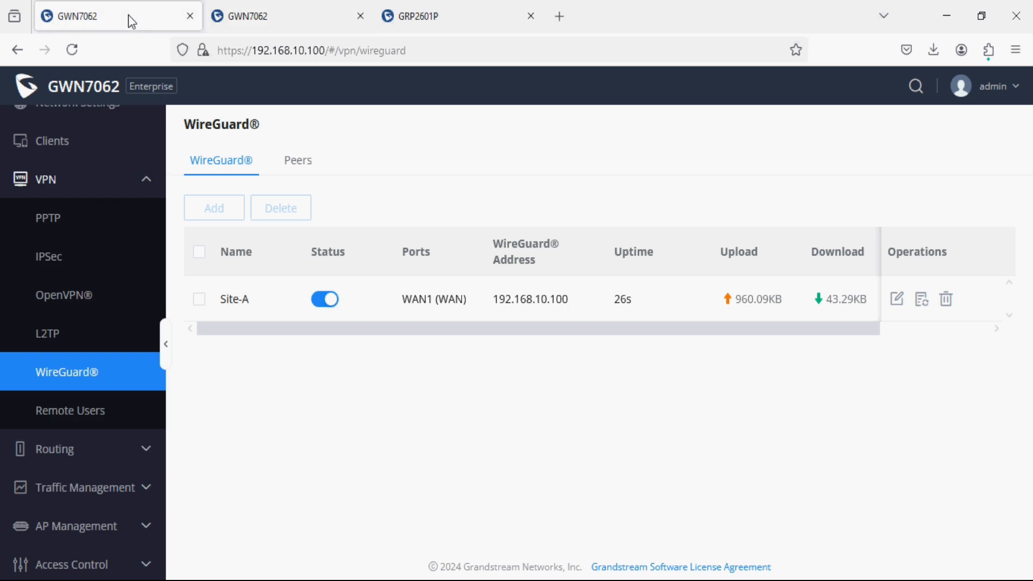
pyautogui.scroll(2, 105, 271)
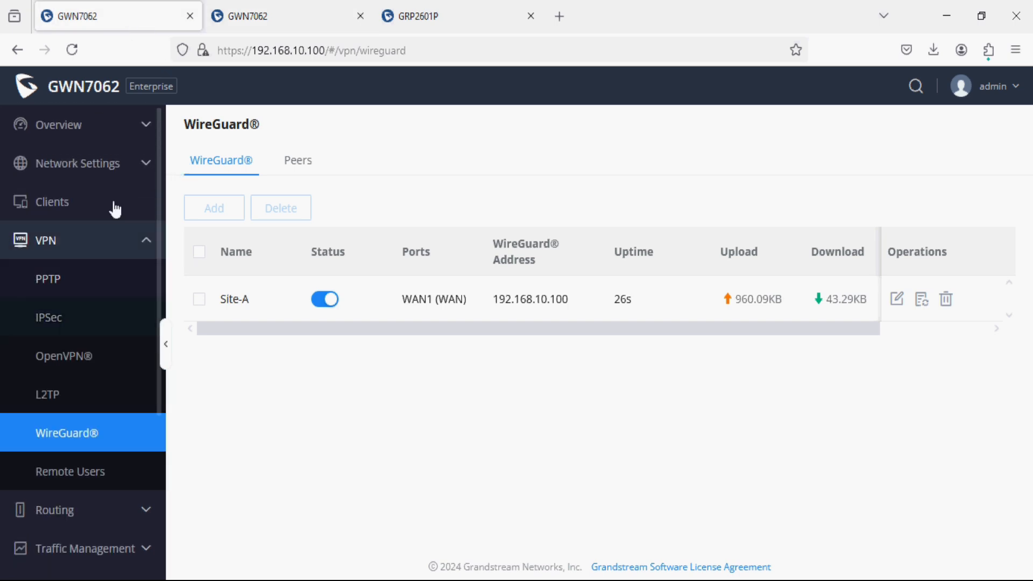
pyautogui.click(122, 168)
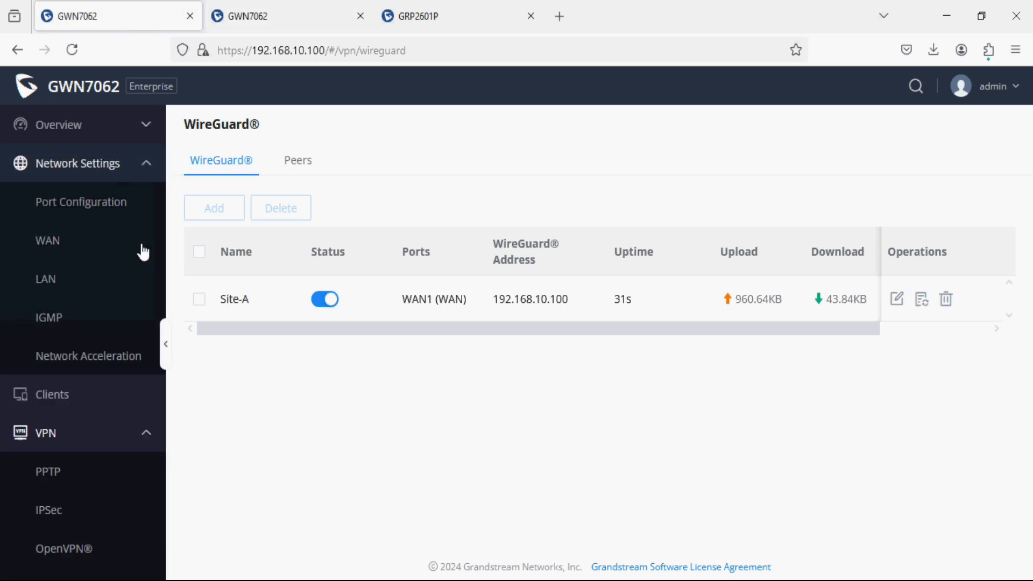
pyautogui.click(76, 253)
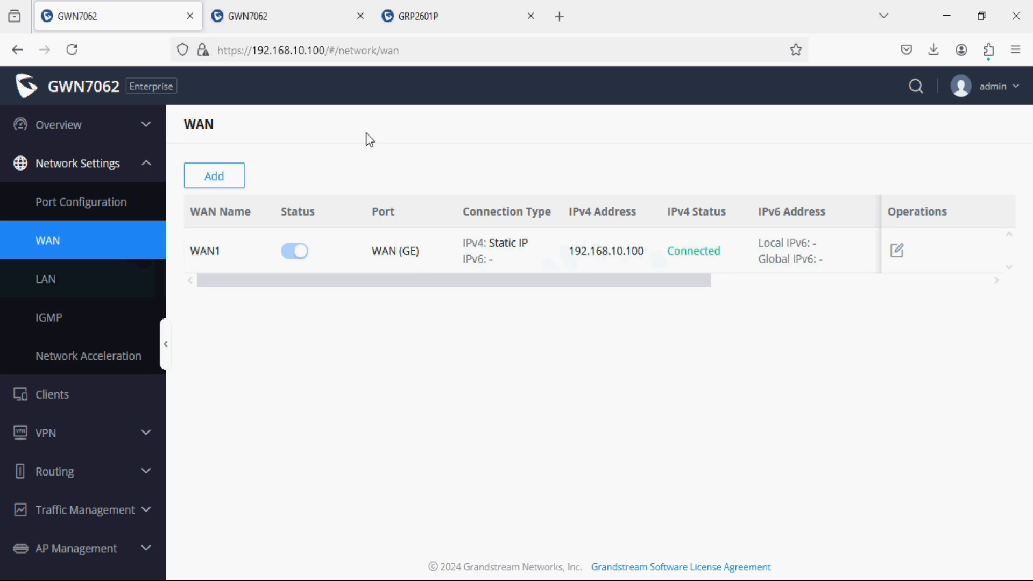
# Review Site-B's WAN (192.168.10.101, Connected), then its LAN with Default VLAN 192.168.50.1.
pyautogui.click(302, 20)
pyautogui.scroll(5, 74, 224)
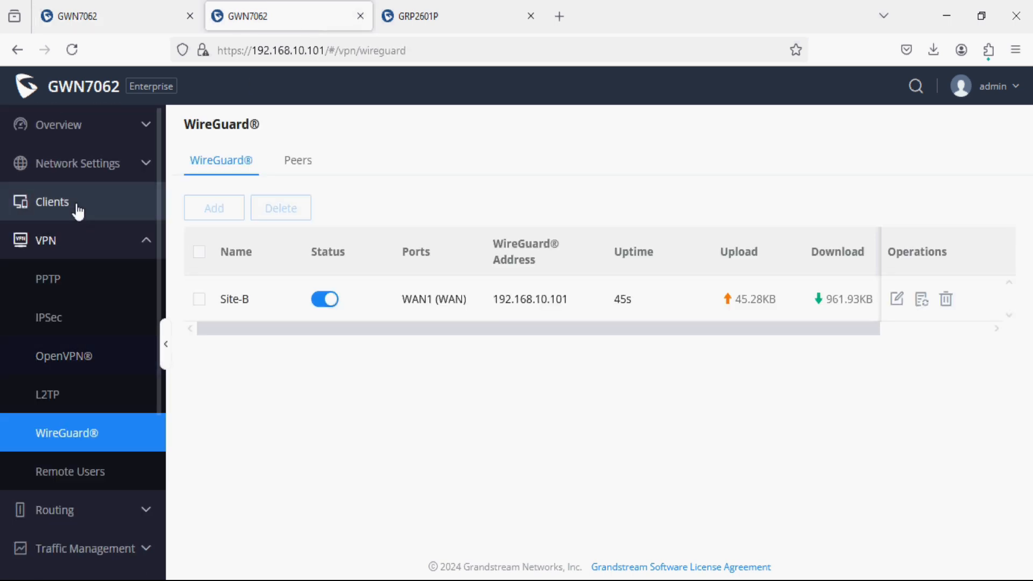
pyautogui.click(74, 163)
pyautogui.click(74, 256)
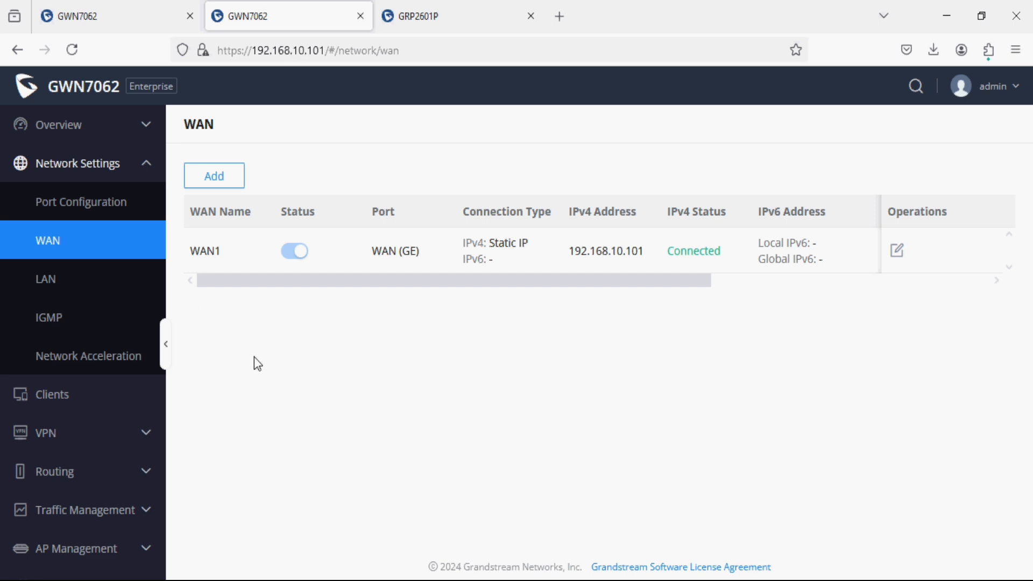
pyautogui.click(112, 296)
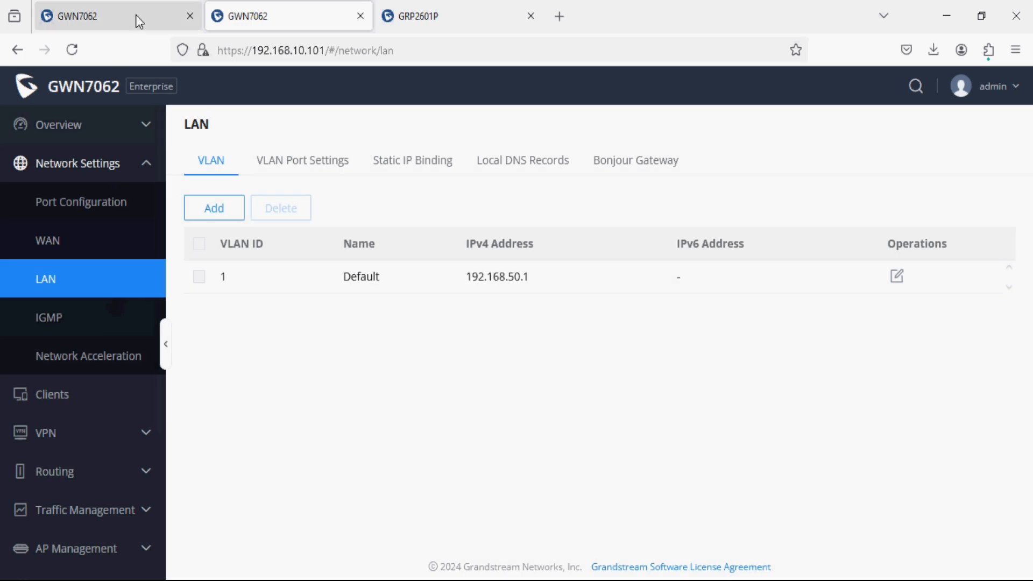
# Compare Site-A's LAN subnet 192.168.40.1 with Site-B's LAN subnet 192.168.50.1.
pyautogui.click(135, 14)
pyautogui.click(96, 285)
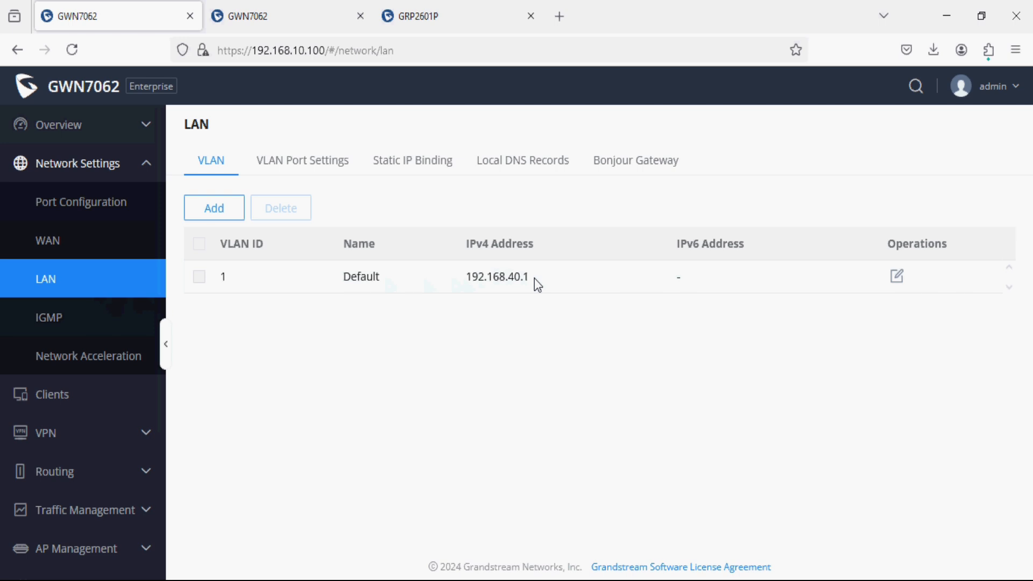
pyautogui.click(289, 16)
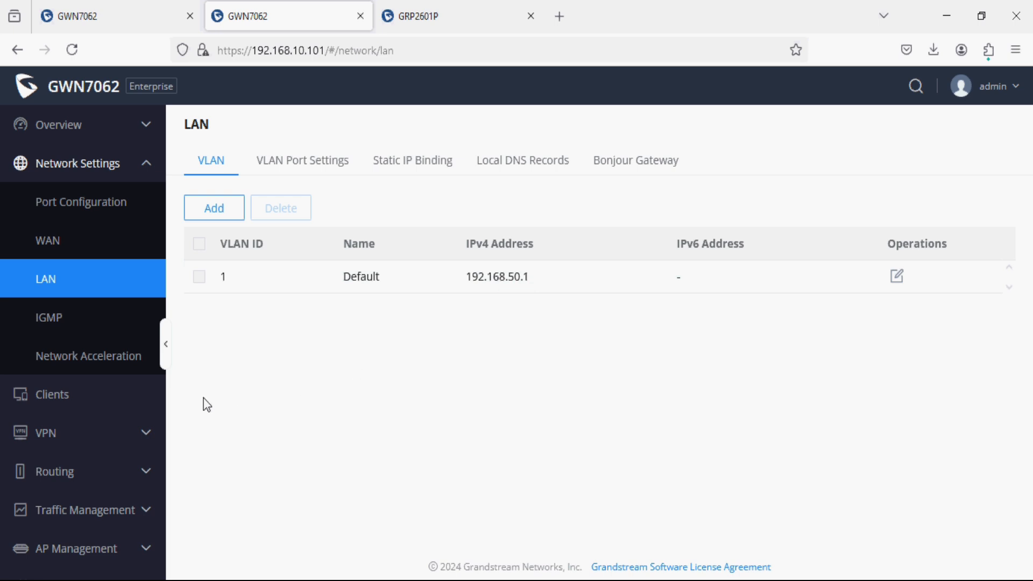
pyautogui.click(136, 15)
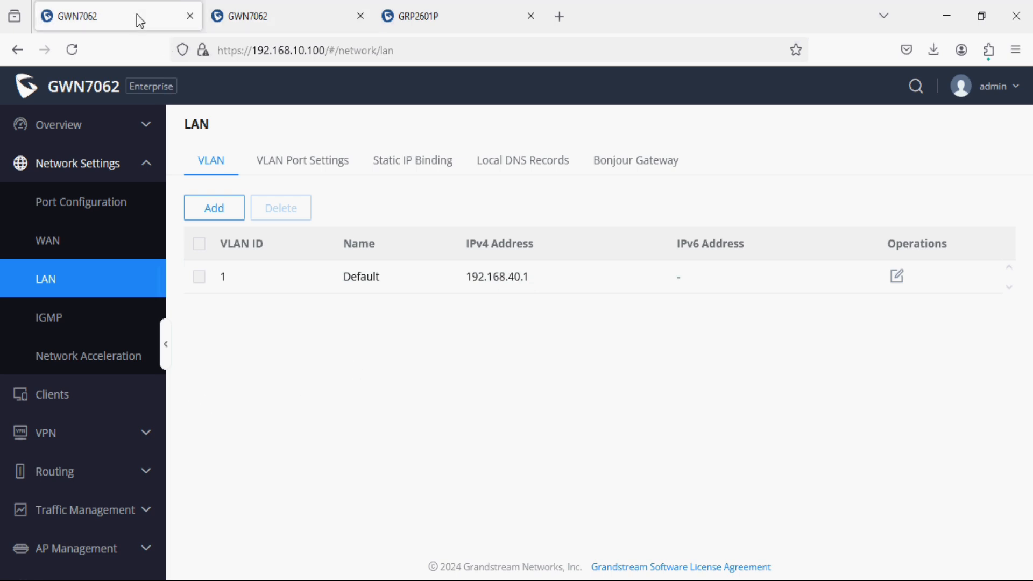
# Bring up Site-A's VPN > WireGuard tunnel list.
pyautogui.click(117, 433)
pyautogui.scroll(-3, 114, 439)
pyautogui.click(95, 466)
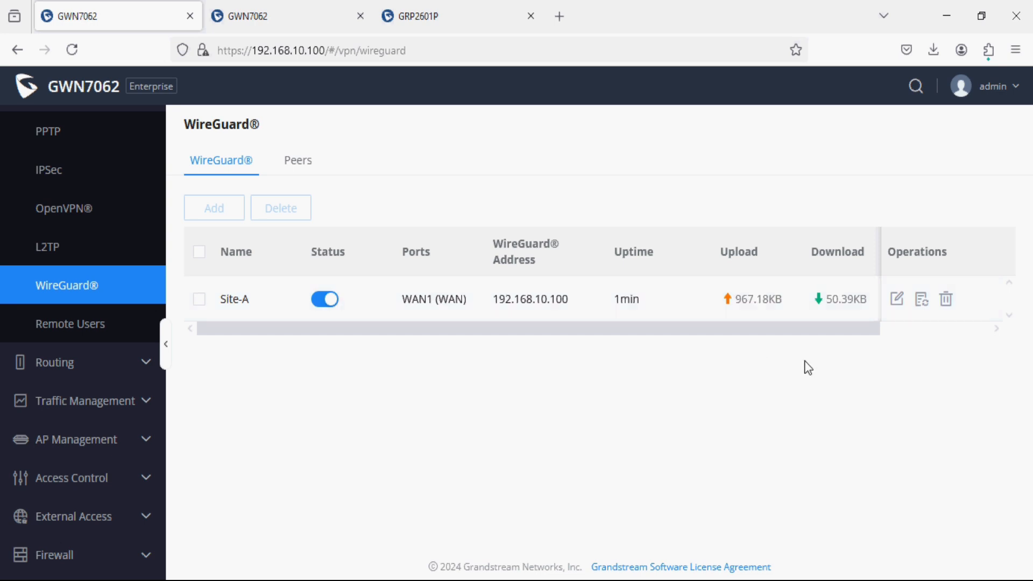
# Check Site-A's tunnel local IP 10.0.0.1 and close the form without saving.
pyautogui.click(896, 301)
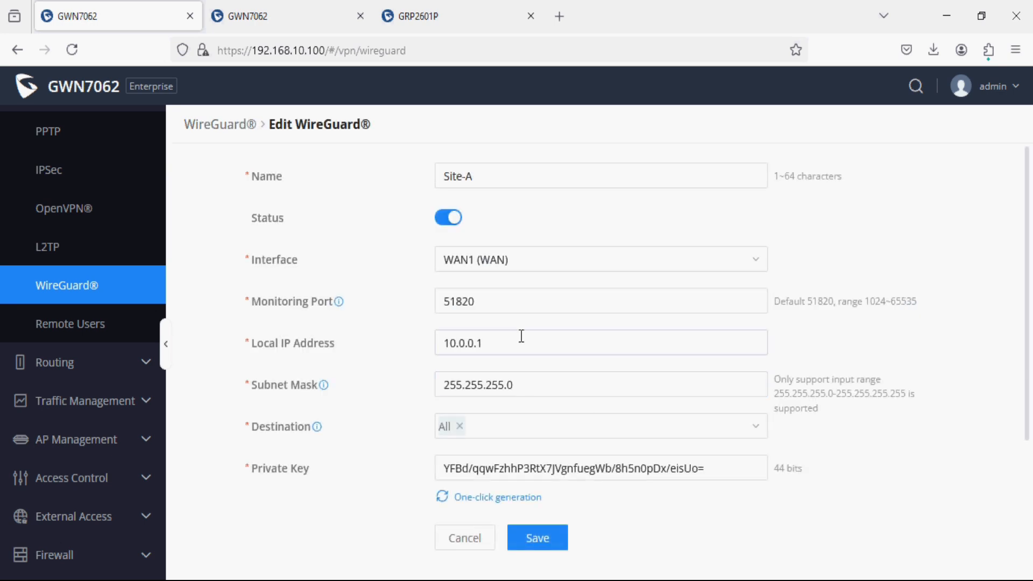
pyautogui.moveTo(521, 342); pyautogui.dragTo(372, 341)
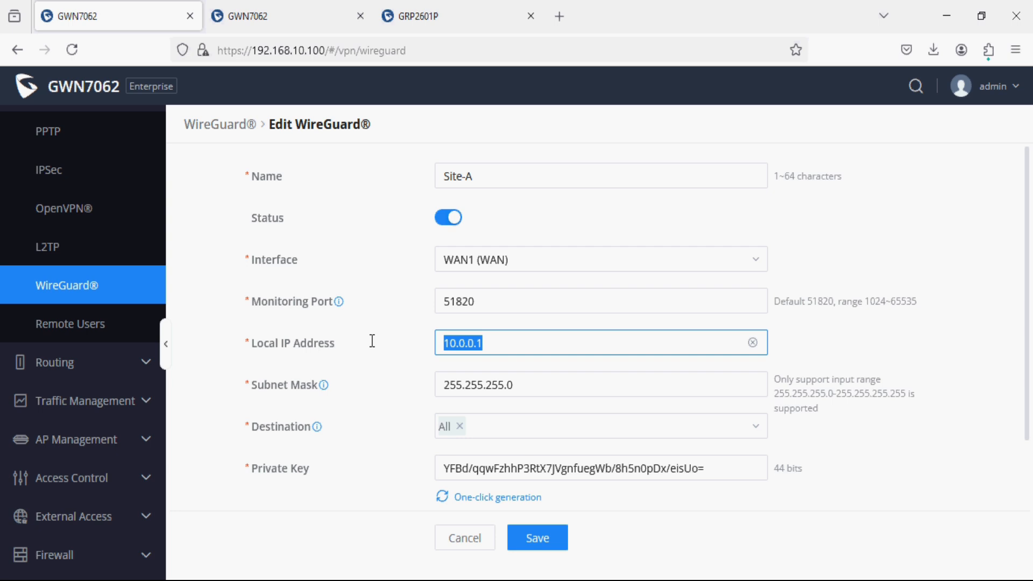
pyautogui.scroll(-3, 371, 342)
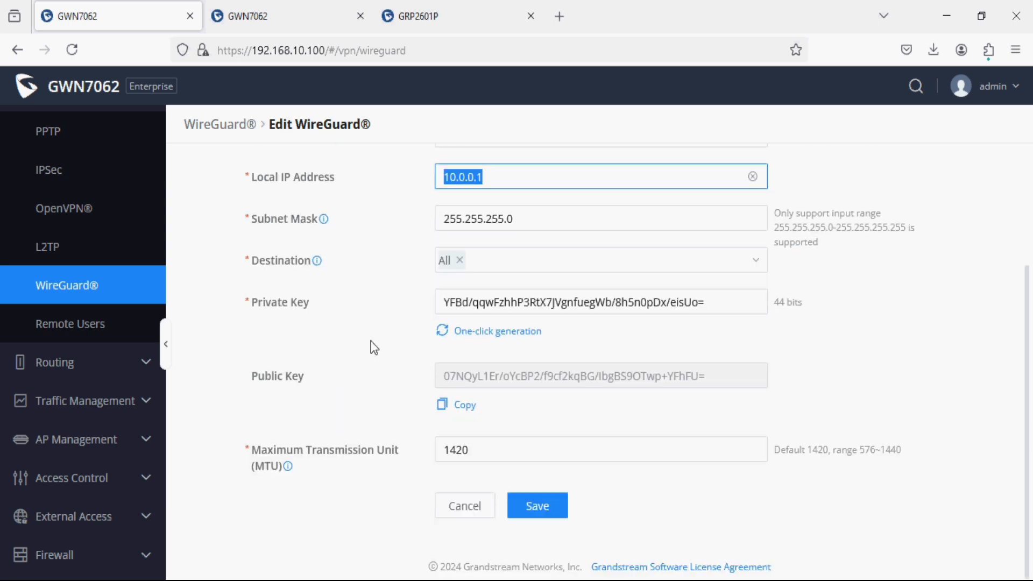
pyautogui.click(485, 520)
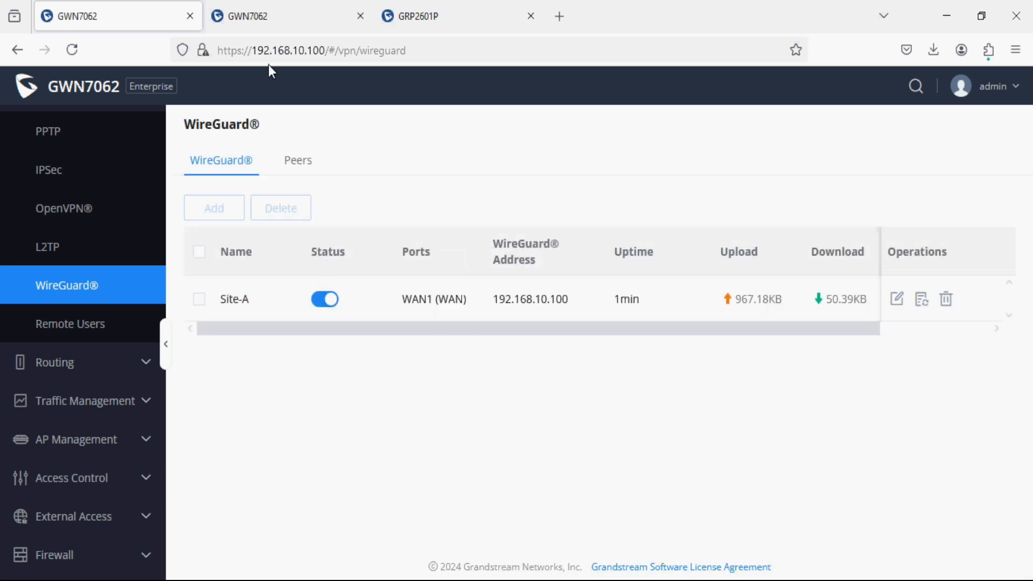
# On the second router, open the Site-B WireGuard tunnel and check its local IP 10.0.0.2.
pyautogui.click(277, 17)
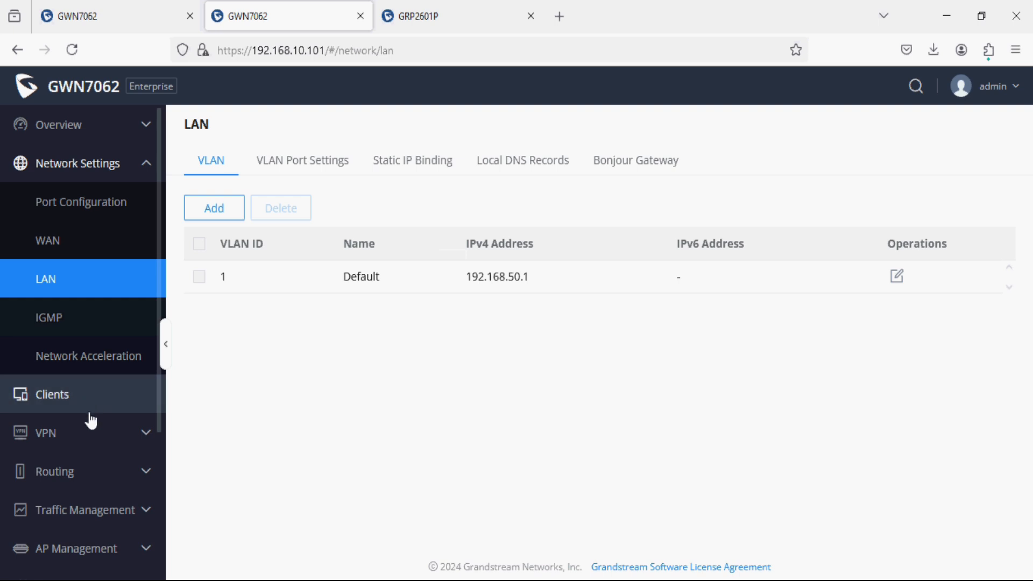
pyautogui.click(88, 429)
pyautogui.scroll(-2, 85, 518)
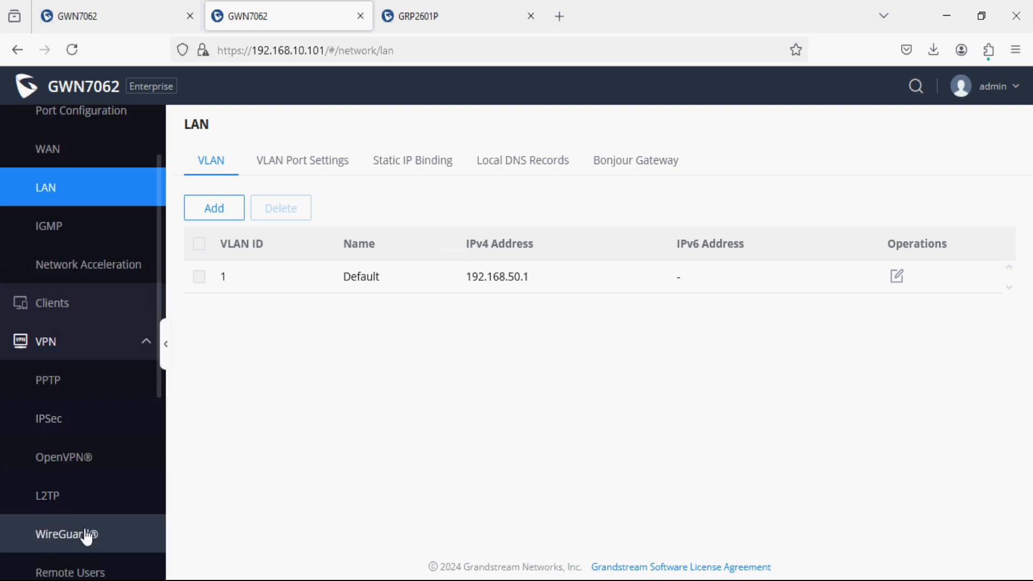
pyautogui.click(85, 534)
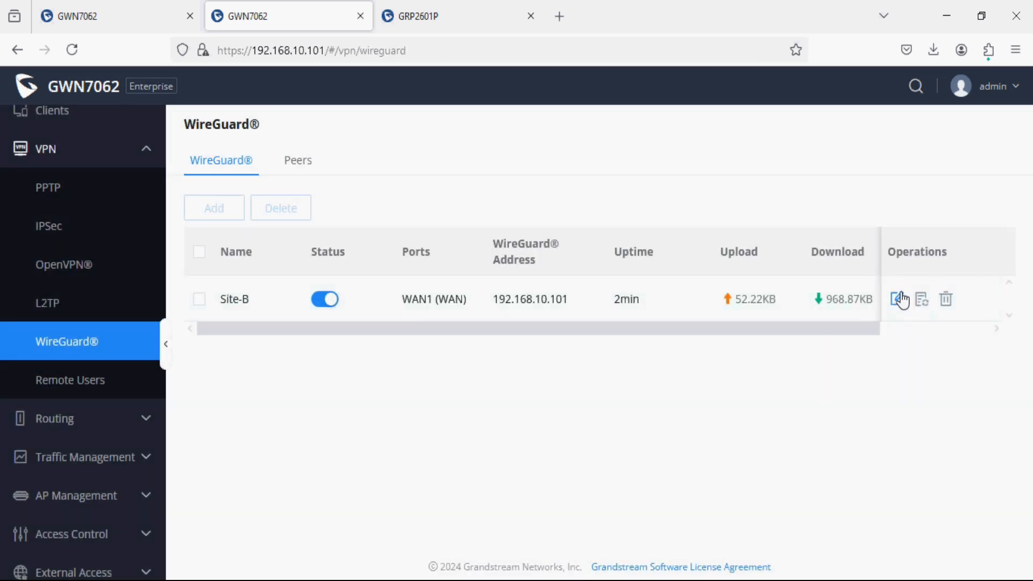
pyautogui.click(899, 299)
pyautogui.scroll(-1, 571, 360)
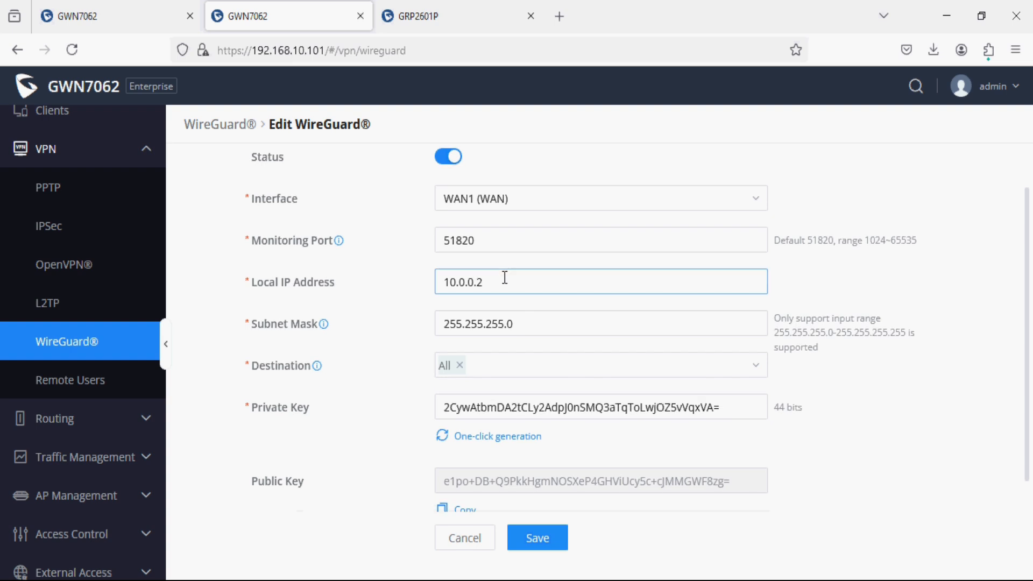
pyautogui.moveTo(504, 278); pyautogui.dragTo(423, 282)
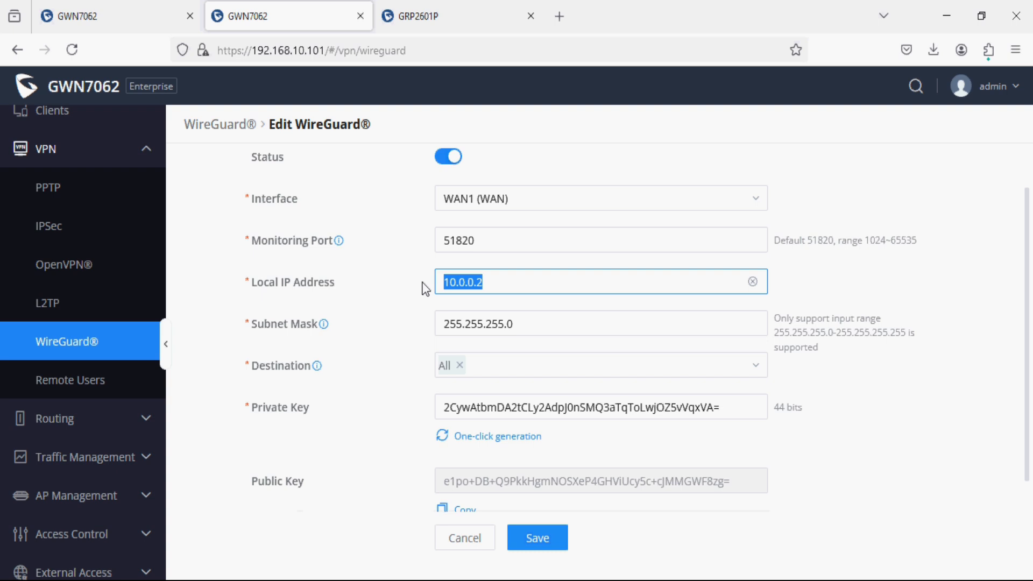
pyautogui.click(423, 284)
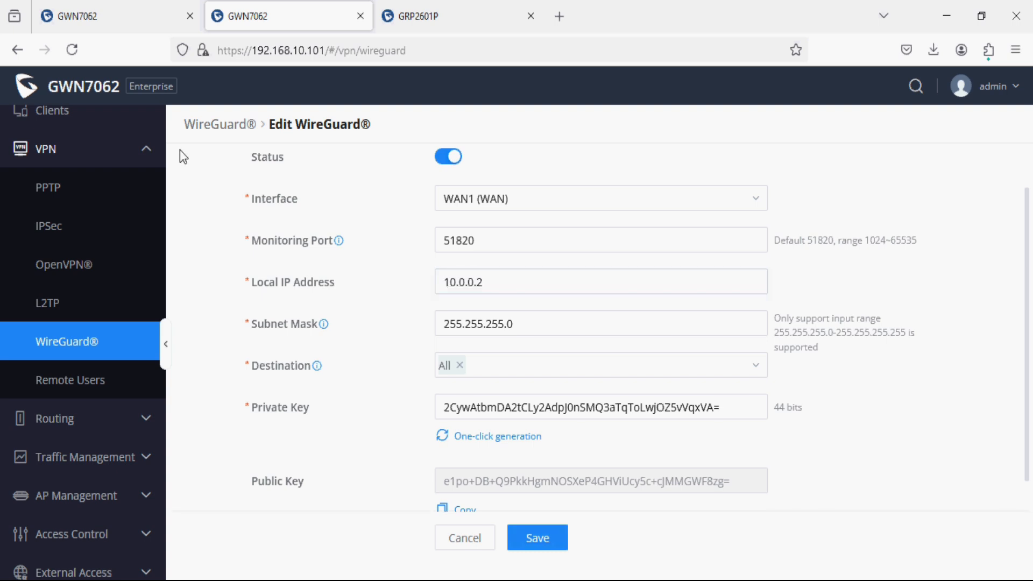
# Compare local addresses 10.0.0.1 and 10.0.0.2 across both tunnel forms, then cancel both unchanged.
pyautogui.click(157, 13)
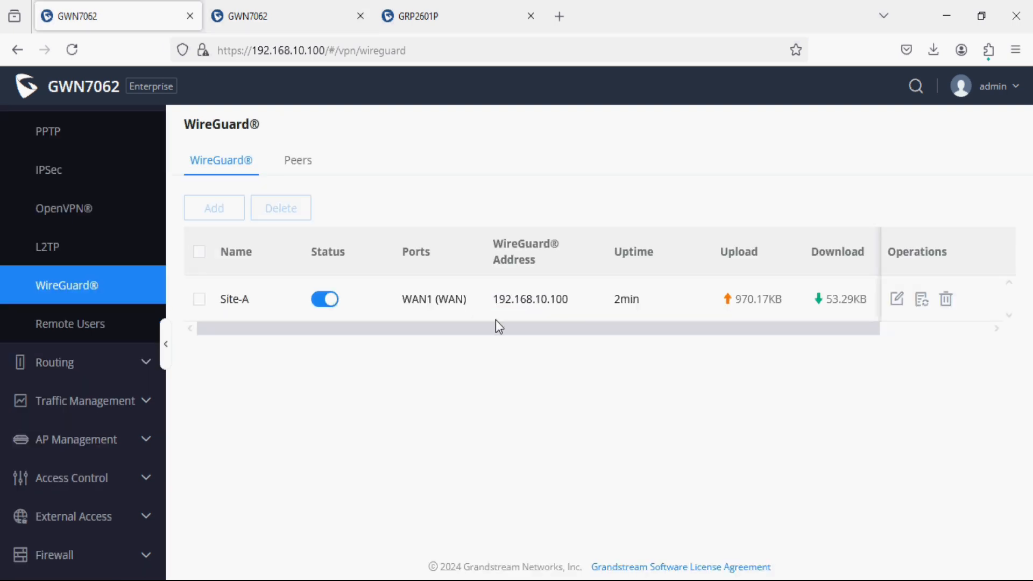
pyautogui.click(897, 298)
pyautogui.moveTo(501, 341); pyautogui.dragTo(417, 341)
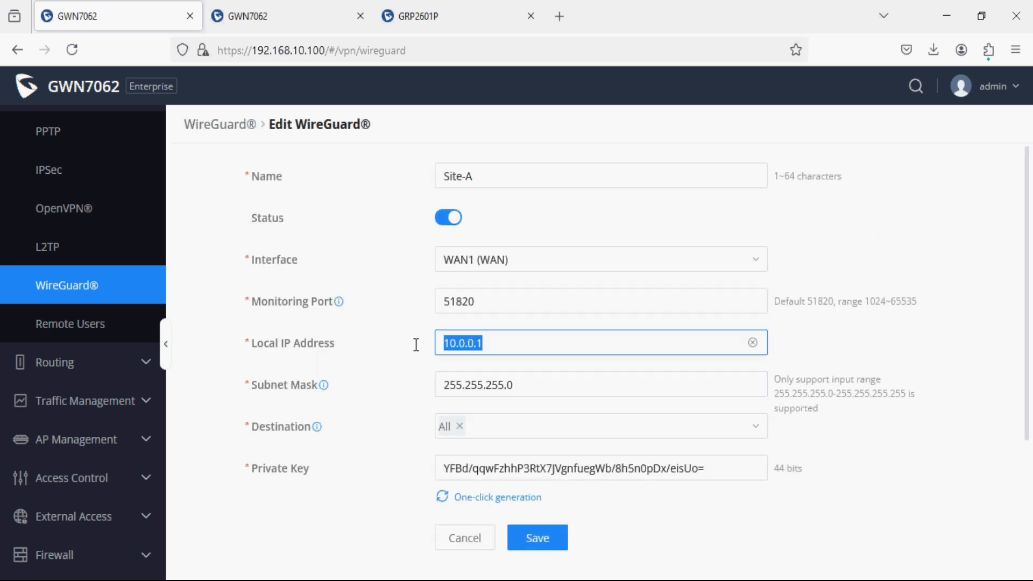
pyautogui.click(297, 24)
pyautogui.click(500, 283)
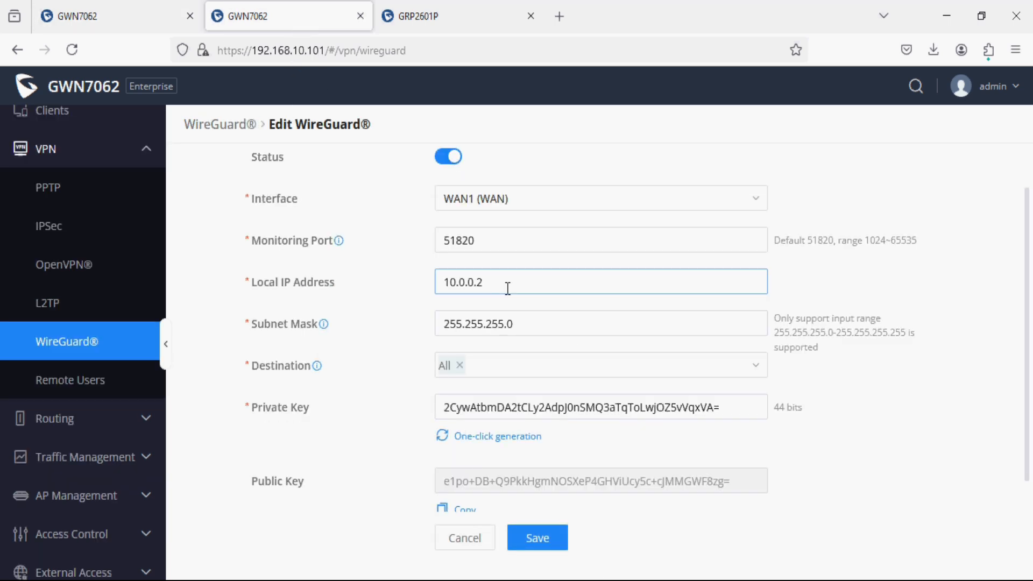
pyautogui.moveTo(471, 288); pyautogui.dragTo(426, 288)
pyautogui.click(473, 537)
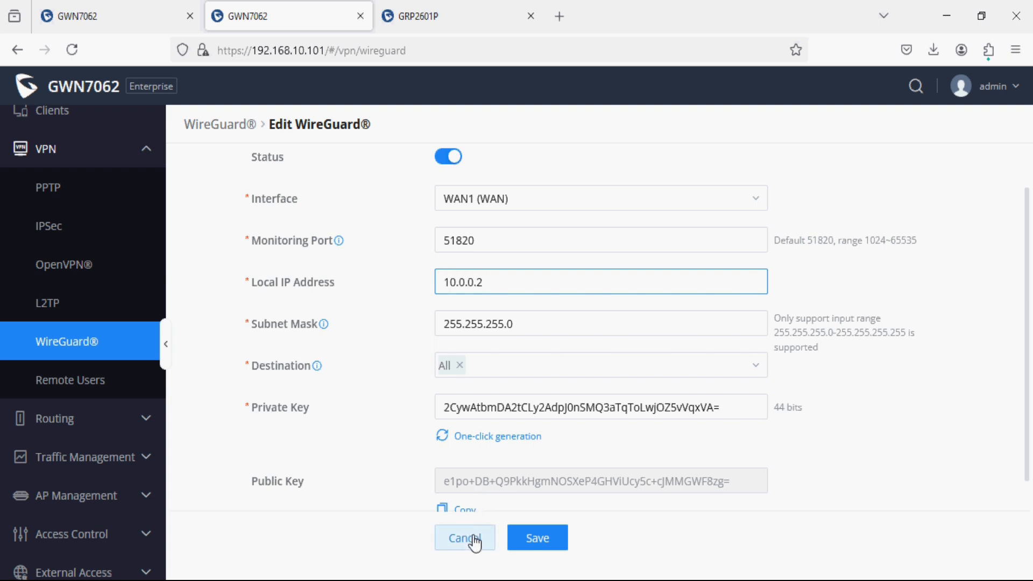
pyautogui.click(162, 24)
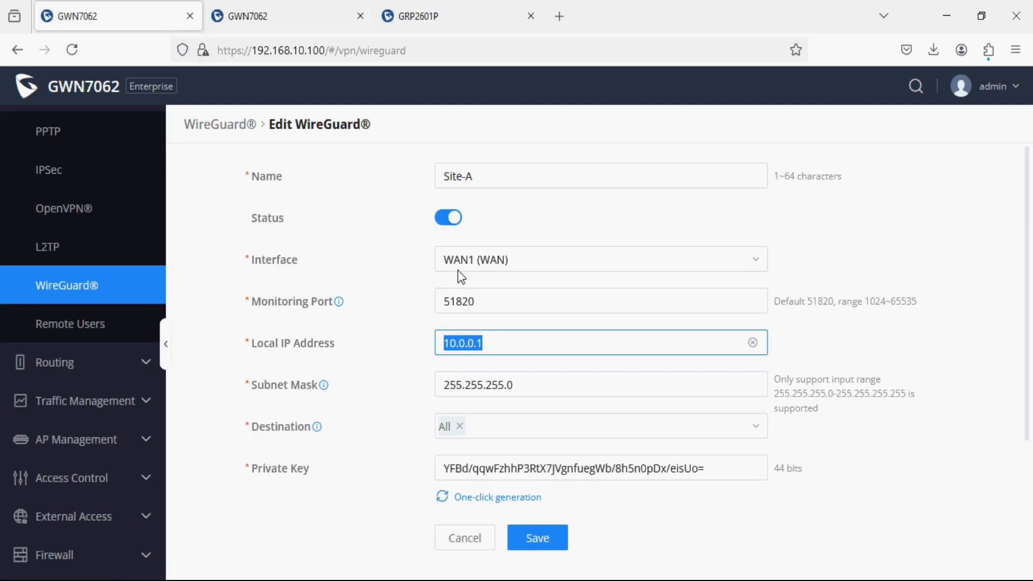
pyautogui.click(493, 541)
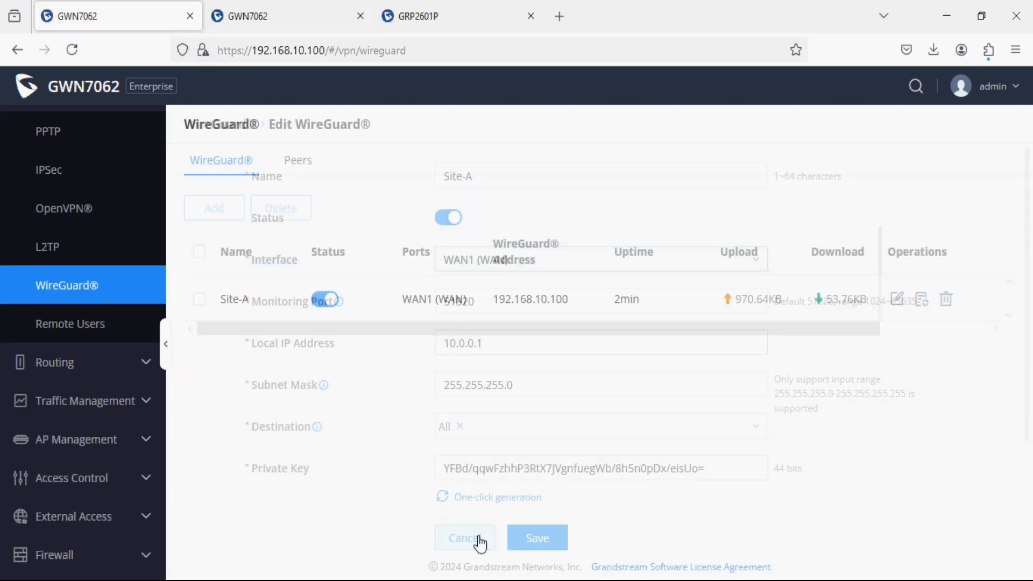
# Review Peer-A: allowed IP 192.168.50.0/24, endpoint 192.168.10.101:51820, keepalive 25.
pyautogui.click(297, 162)
pyautogui.click(896, 297)
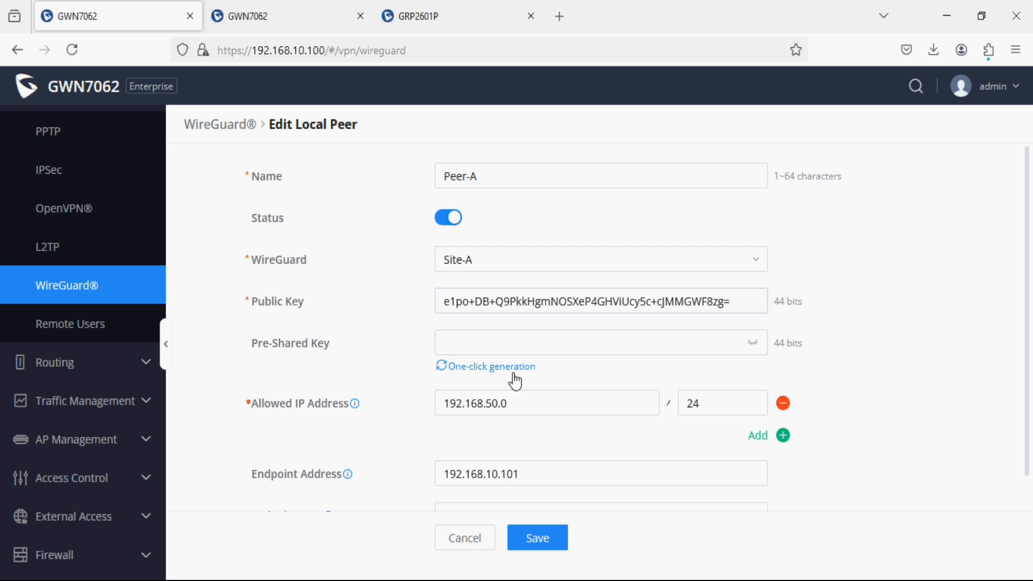
pyautogui.scroll(-1, 515, 379)
pyautogui.moveTo(512, 371); pyautogui.dragTo(435, 371)
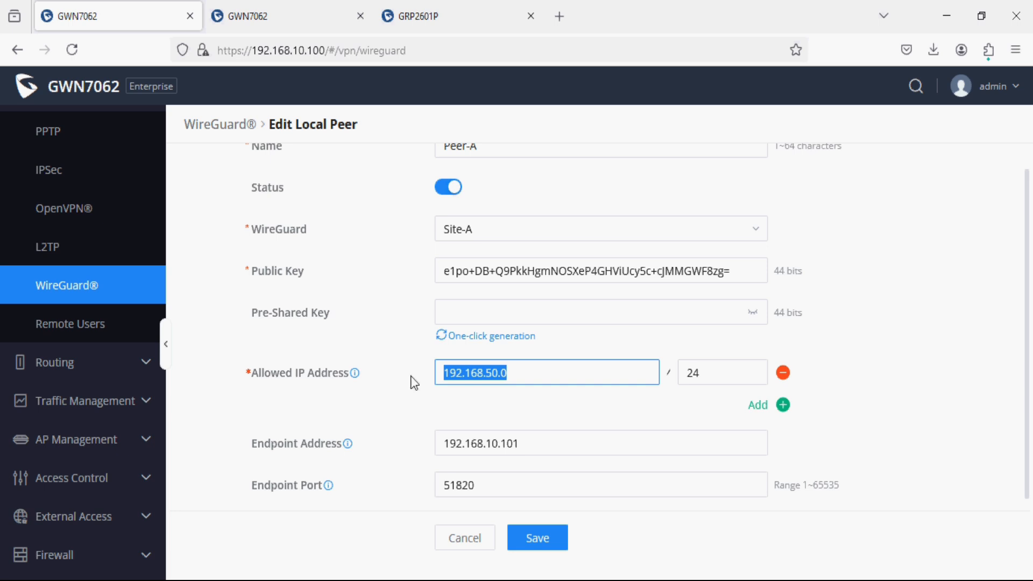
pyautogui.scroll(-2, 446, 376)
pyautogui.moveTo(543, 376); pyautogui.dragTo(408, 379)
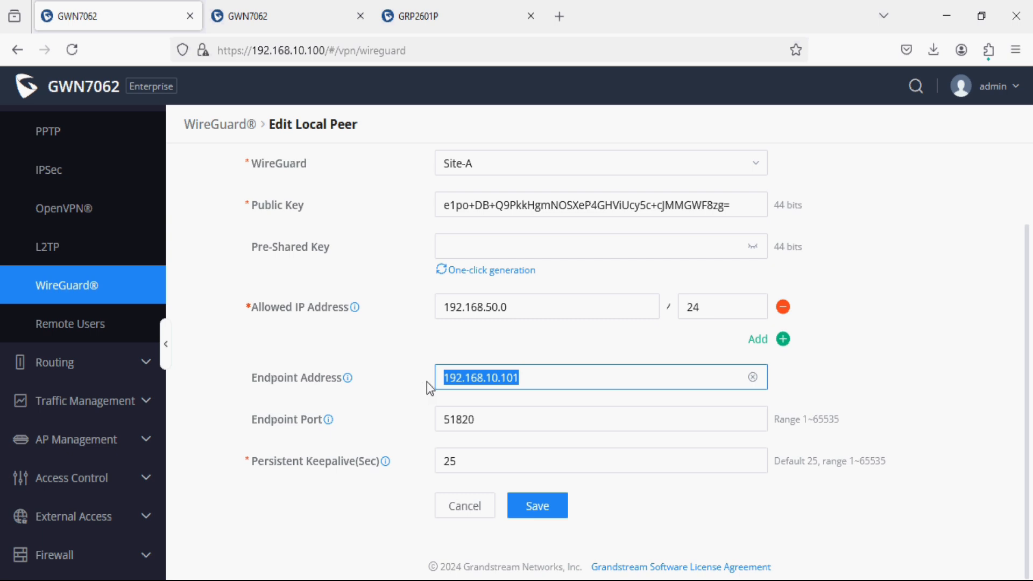
# Confirm Peer-B's key, allowed IP and endpoint 192.168.10.100 are unchanged, then check pings to 192.168.40.19.
pyautogui.click(302, 22)
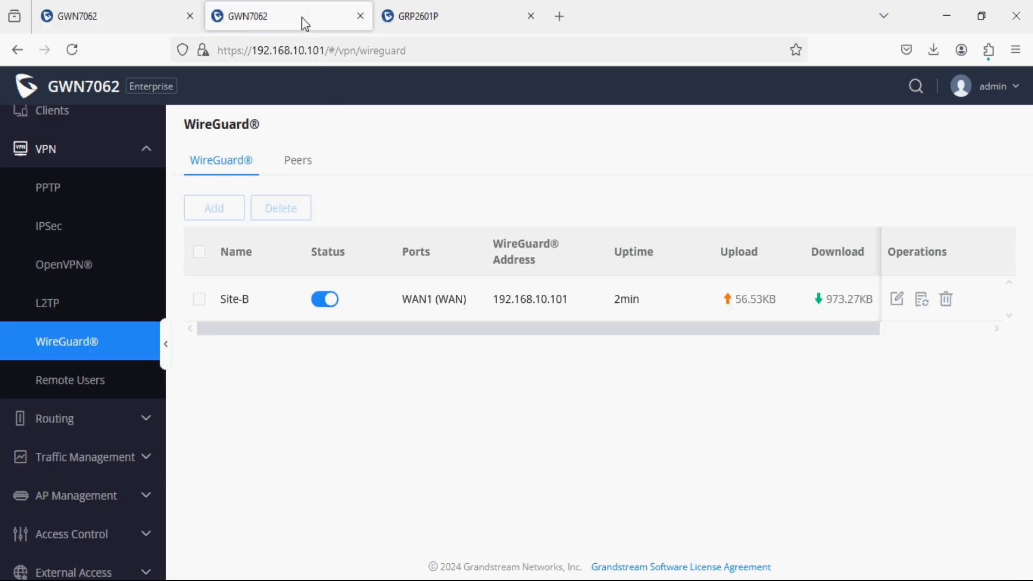
pyautogui.click(298, 162)
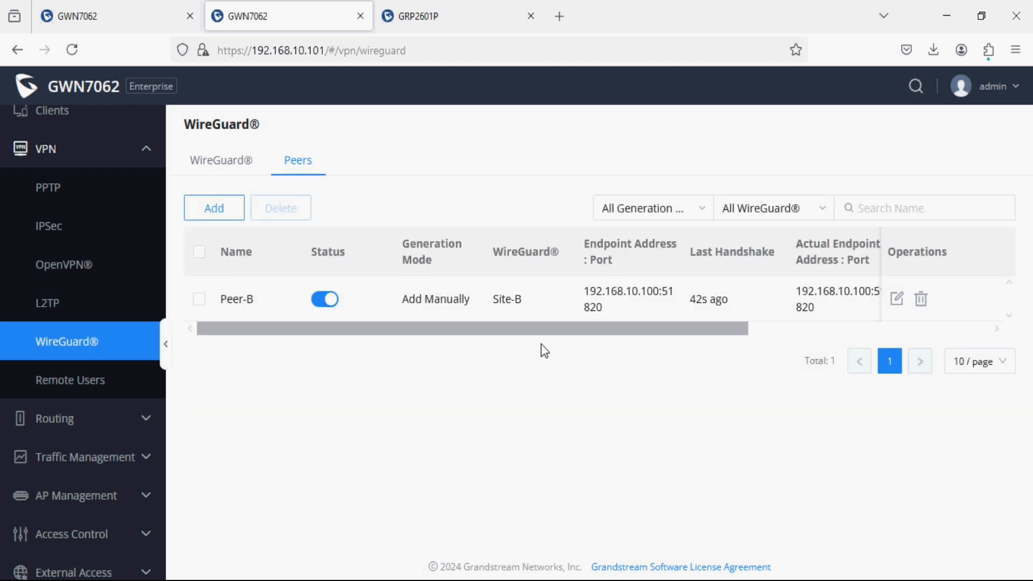
pyautogui.click(897, 299)
pyautogui.click(510, 310)
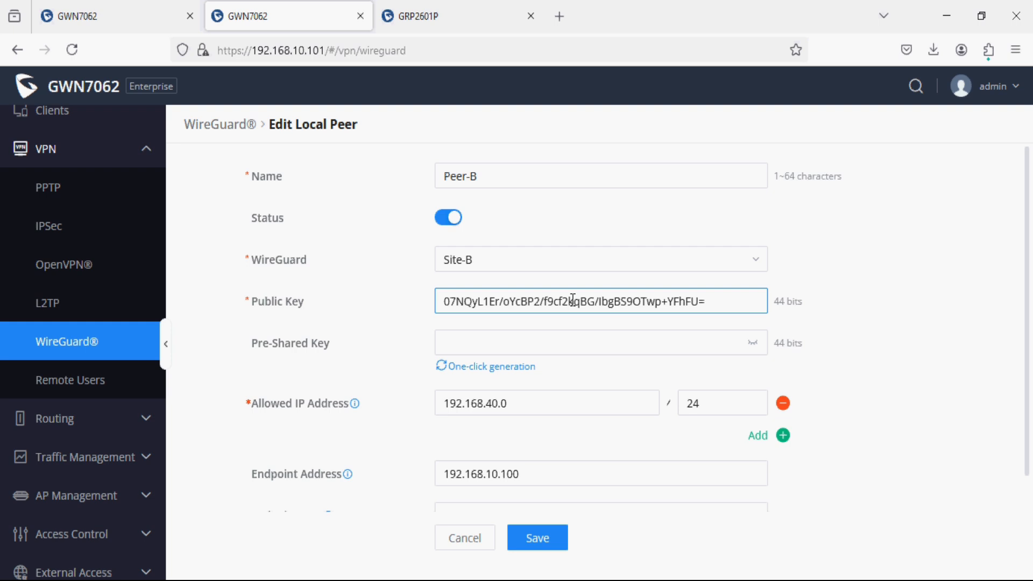
pyautogui.click(554, 336)
pyautogui.scroll(-2, 540, 341)
pyautogui.moveTo(525, 341); pyautogui.dragTo(427, 342)
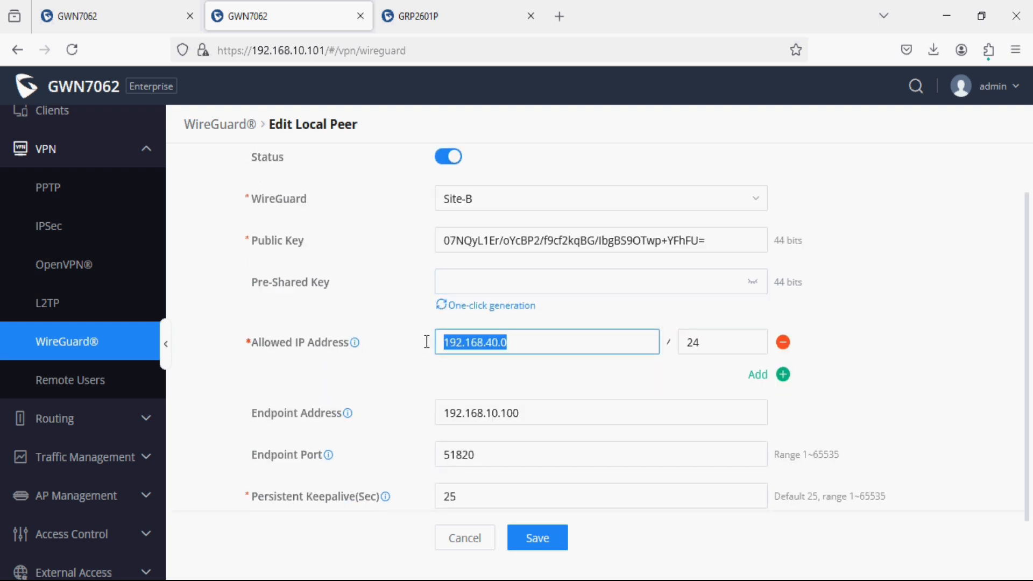
pyautogui.moveTo(569, 418); pyautogui.dragTo(438, 414)
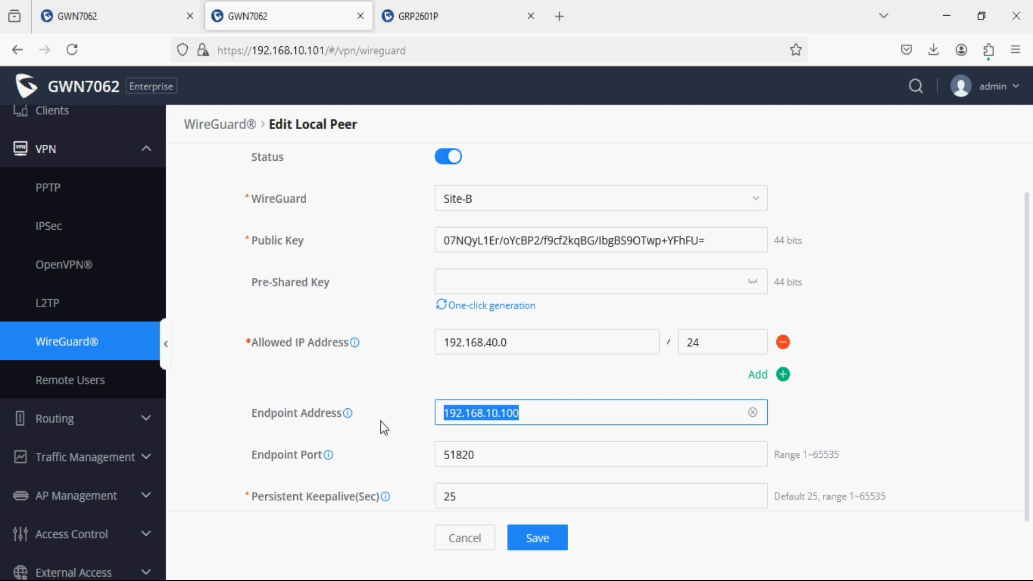
pyautogui.scroll(-1, 408, 426)
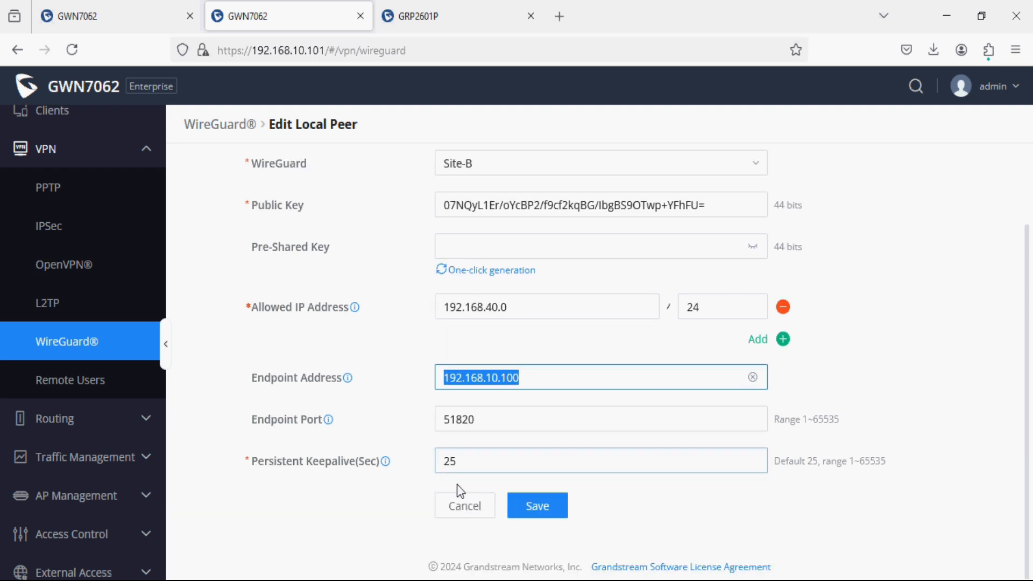
pyautogui.click(465, 507)
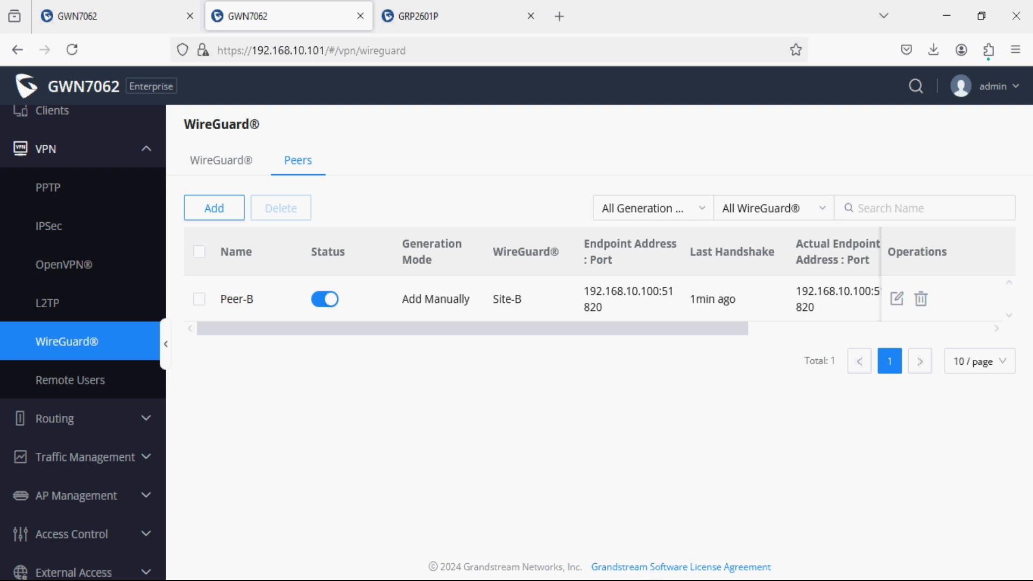
pyautogui.click(654, 580)
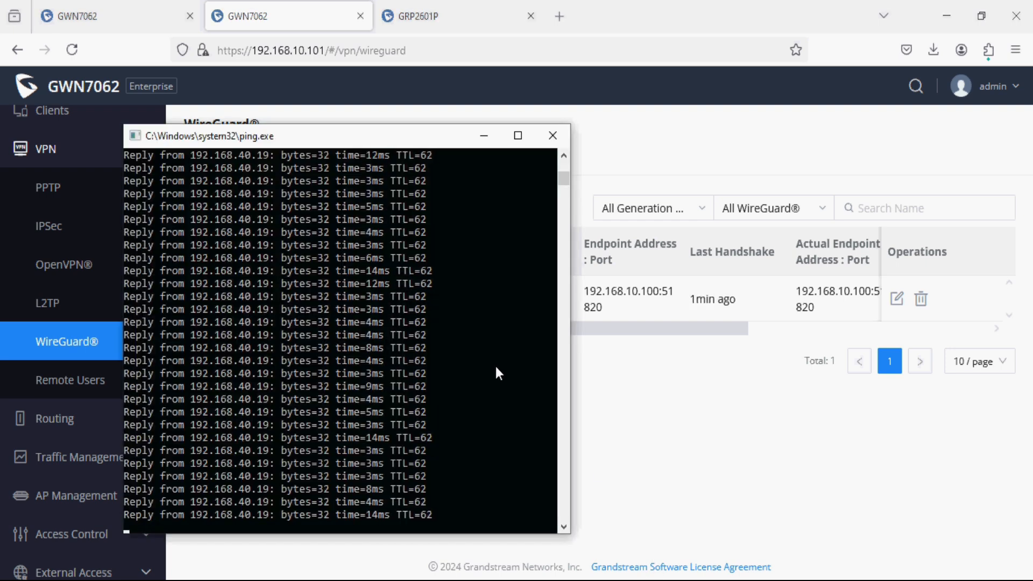